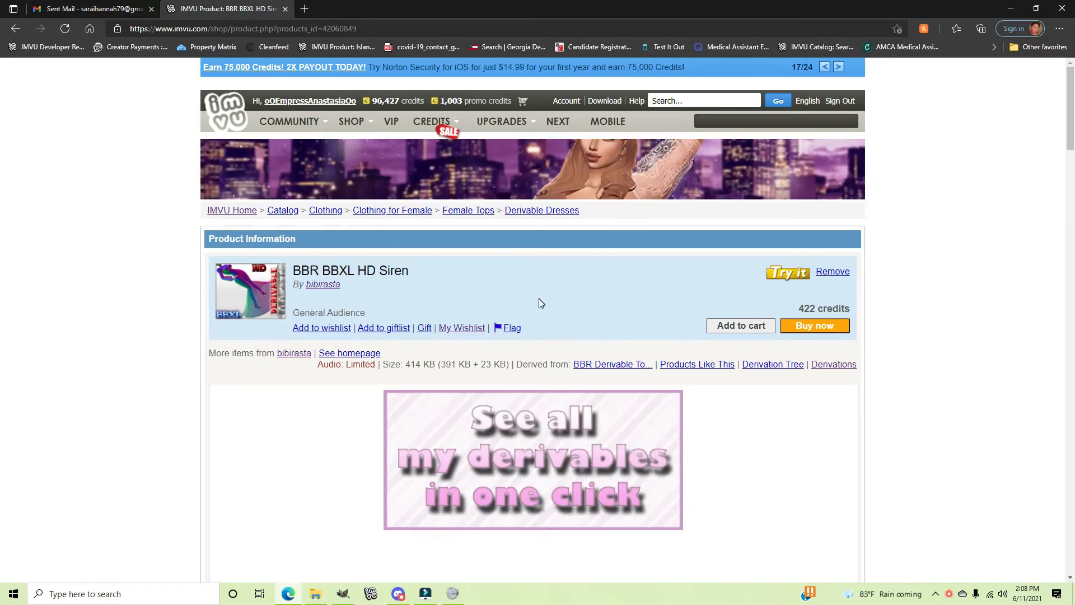
Step: Examine the BBR BBXL HD Siren product page, including its texture notes and the UV maps for the dress, body and sleeves
scroll(535, 302, down, 1)
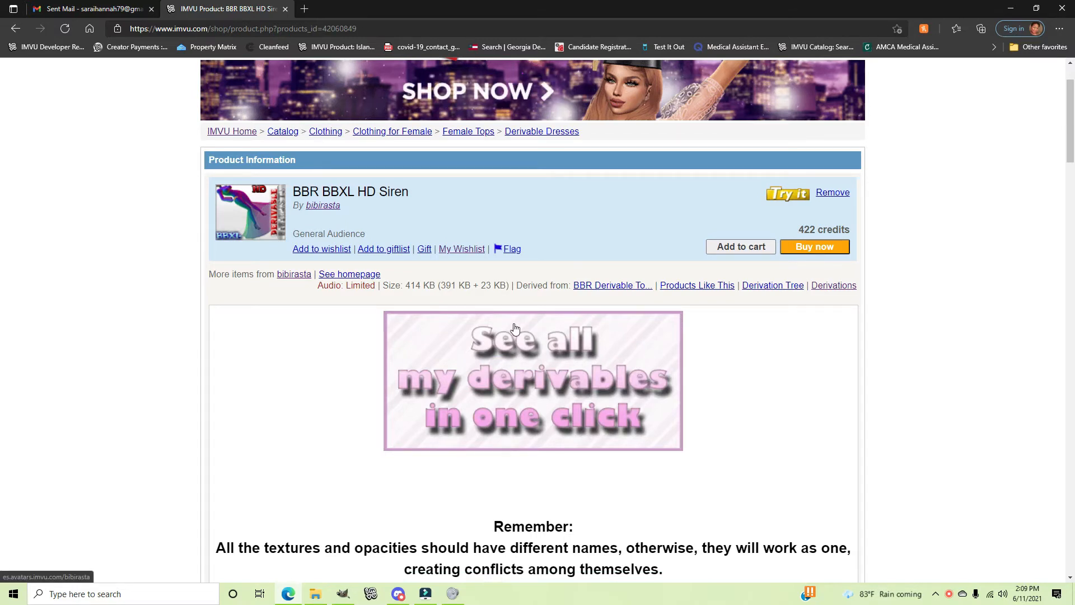
scroll(509, 336, down, 20)
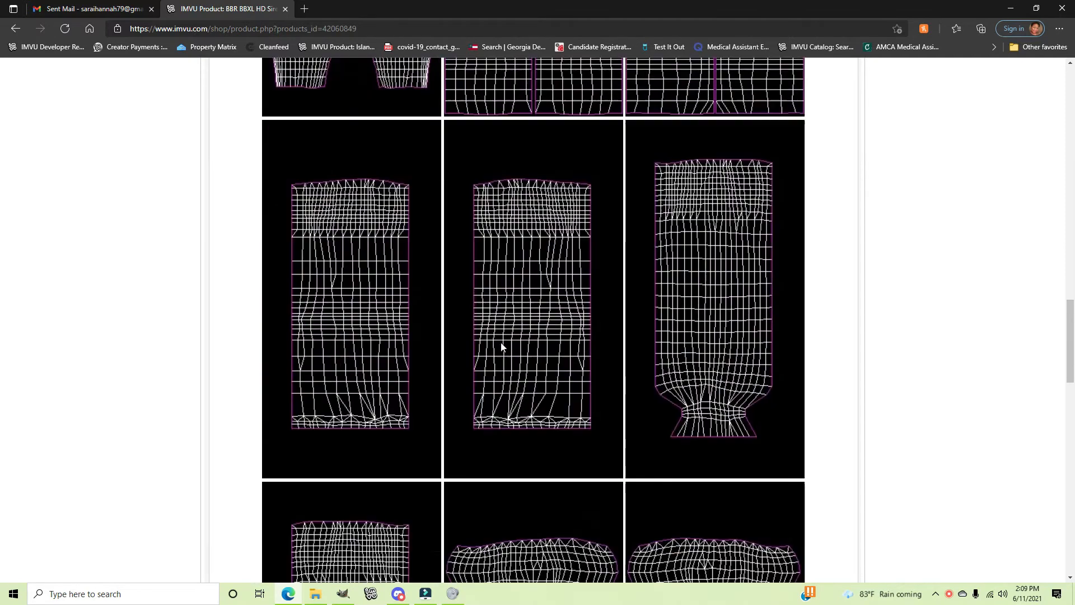
scroll(502, 350, up, 3)
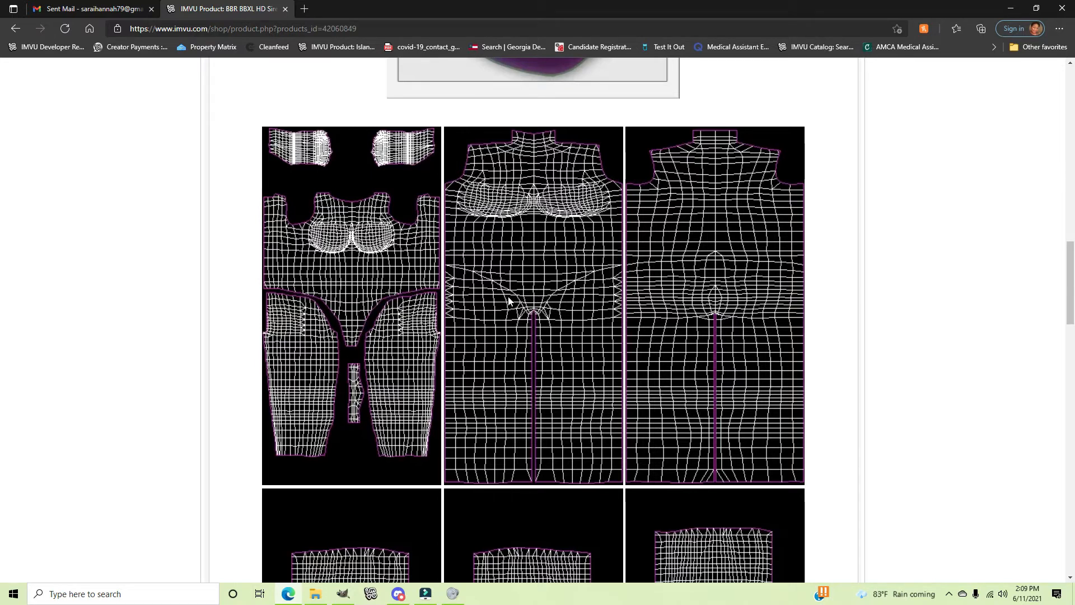
scroll(508, 301, down, 6)
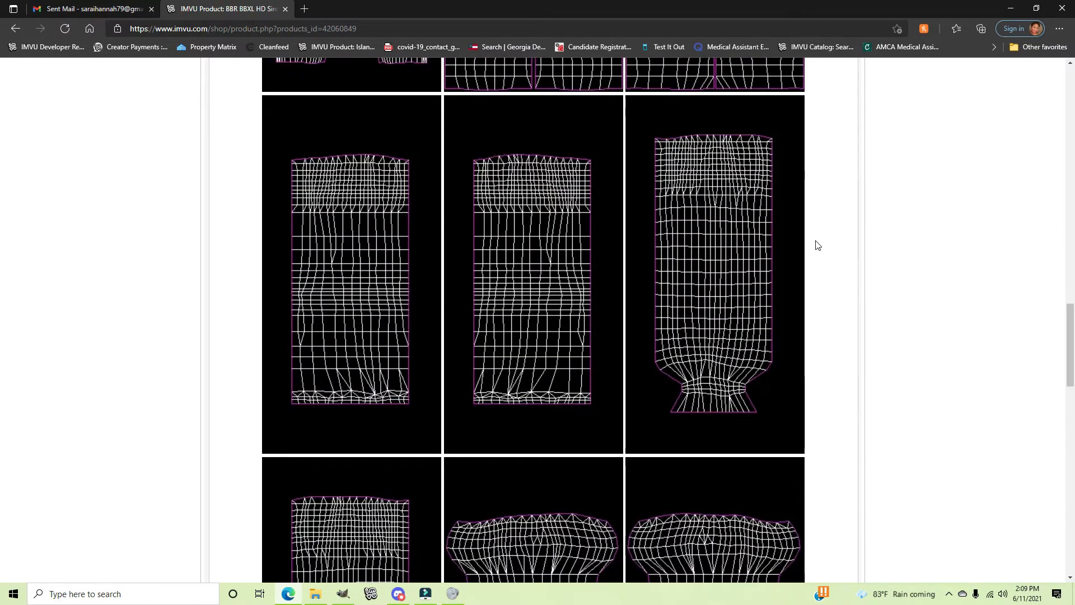
scroll(627, 311, down, 5)
scroll(700, 350, down, 5)
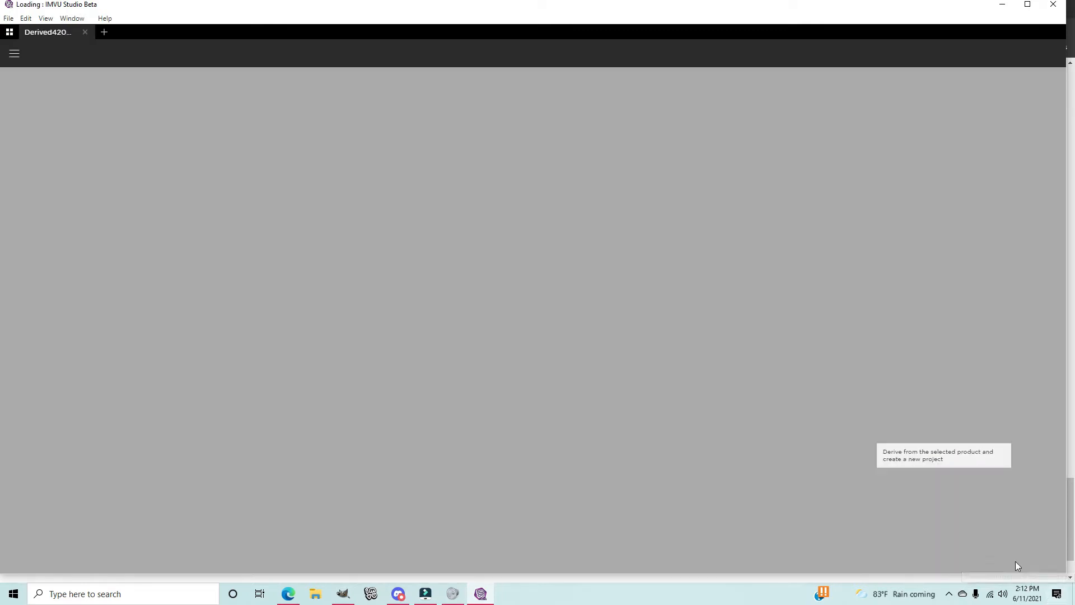
Step: Maximize the derived dress project in IMVU Studio and take the BIANCA clothing and accessories off the avatar
click(1028, 4)
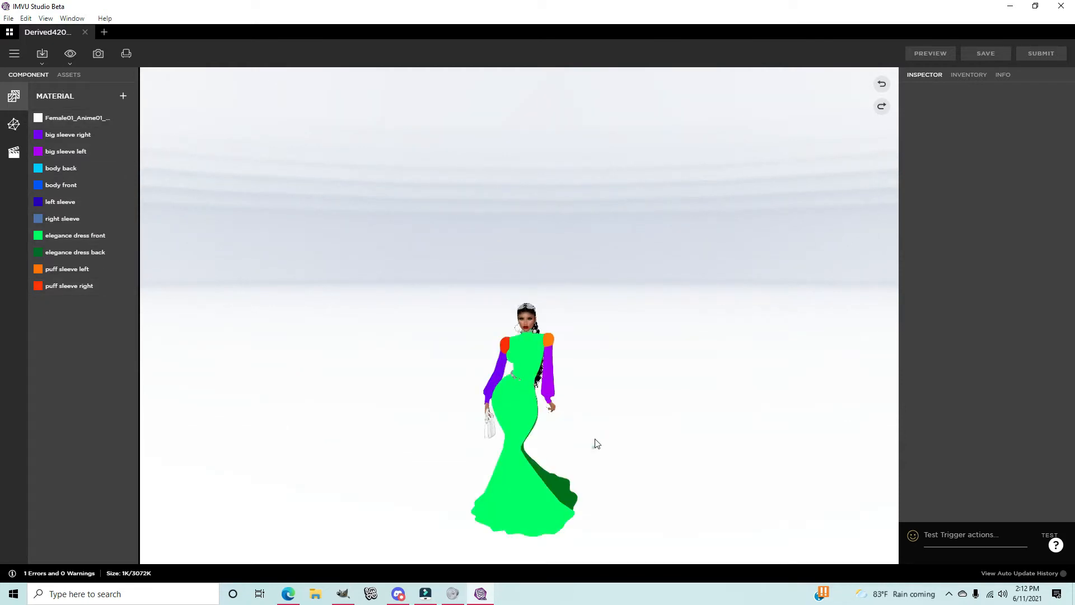
drag(597, 443, 595, 370)
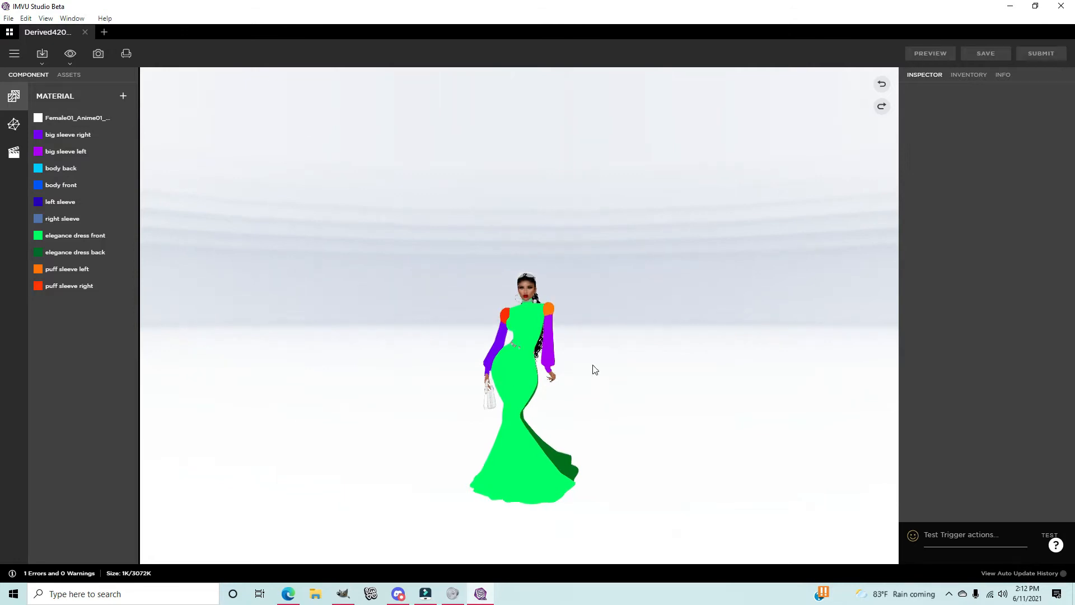
scroll(593, 369, up, 5)
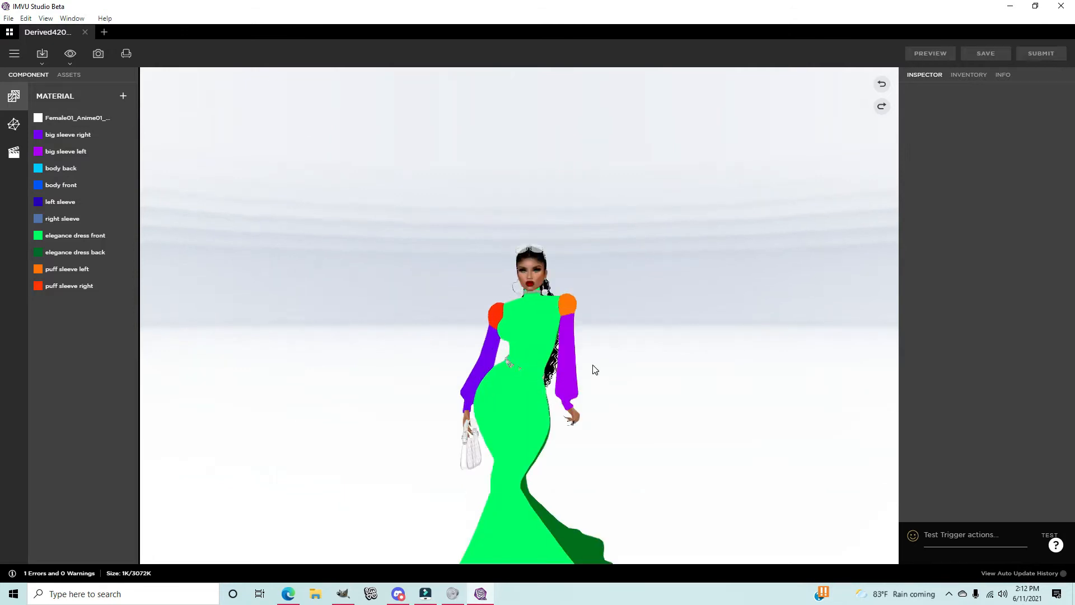
click(973, 77)
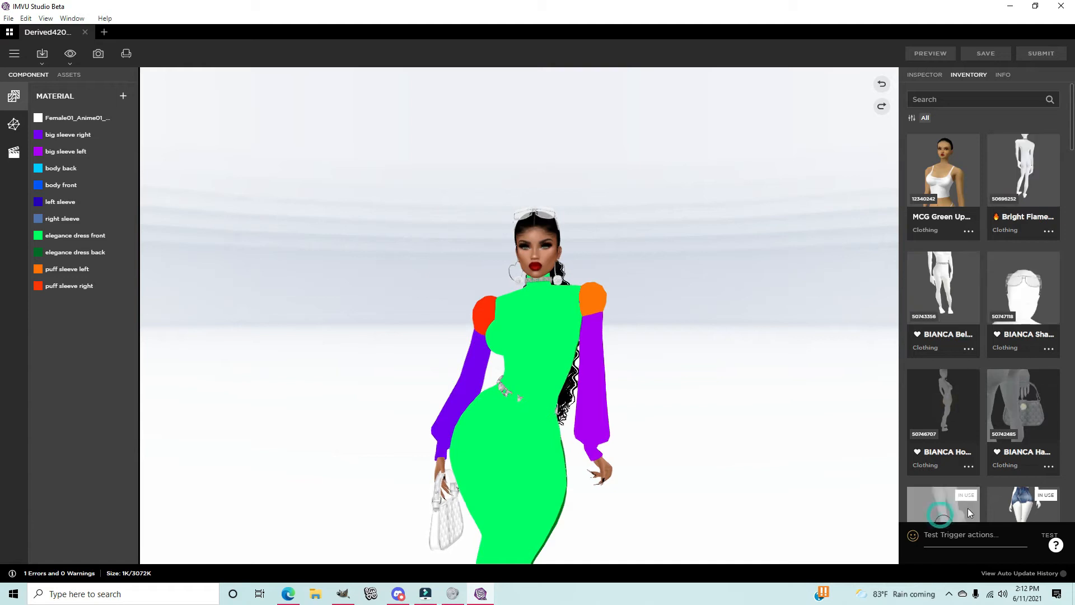
scroll(1023, 509, down, 2)
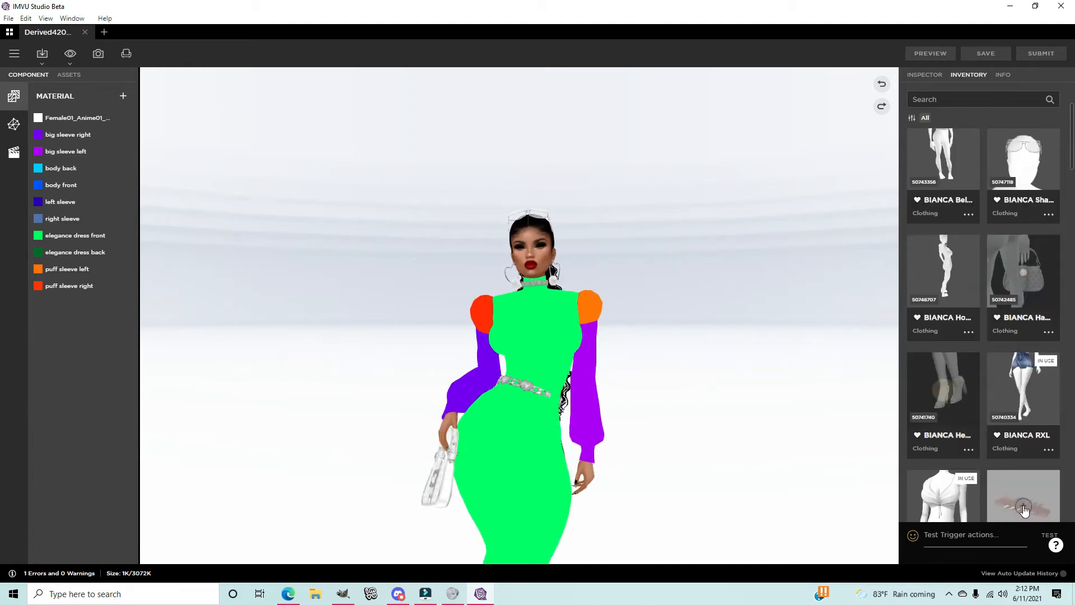
click(1023, 390)
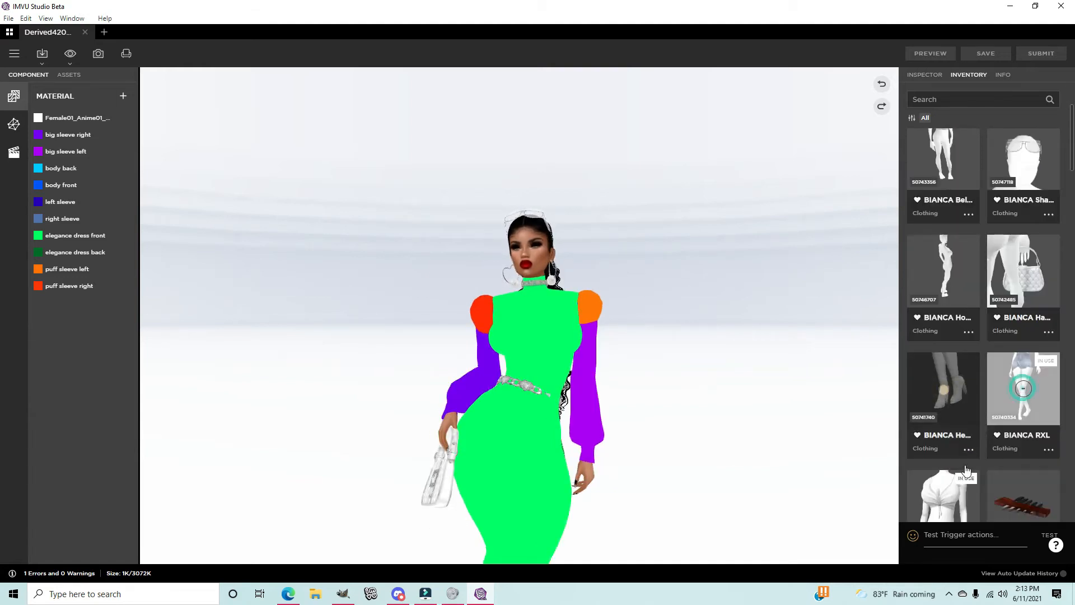
click(943, 506)
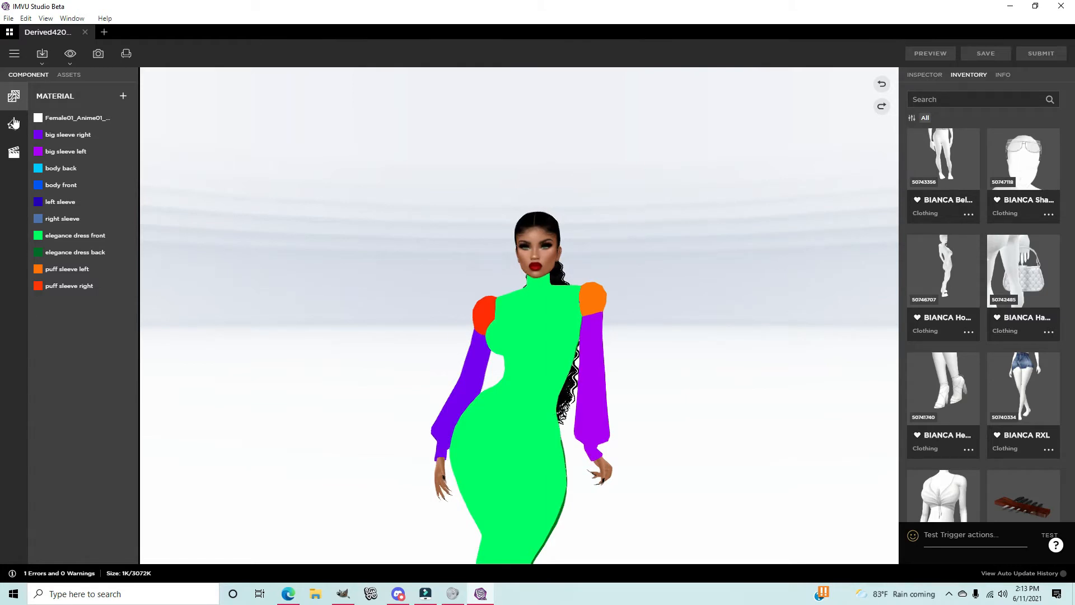
Step: Import the black image from the Pictures > New Dress folder as the opacity texture of the big sleeve right material
click(52, 139)
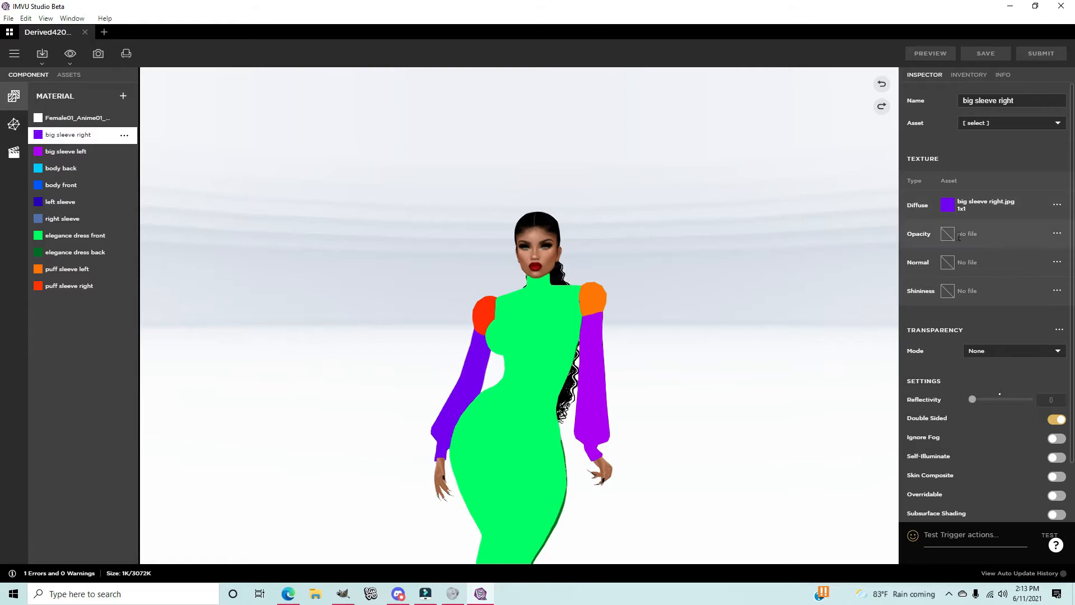
click(946, 235)
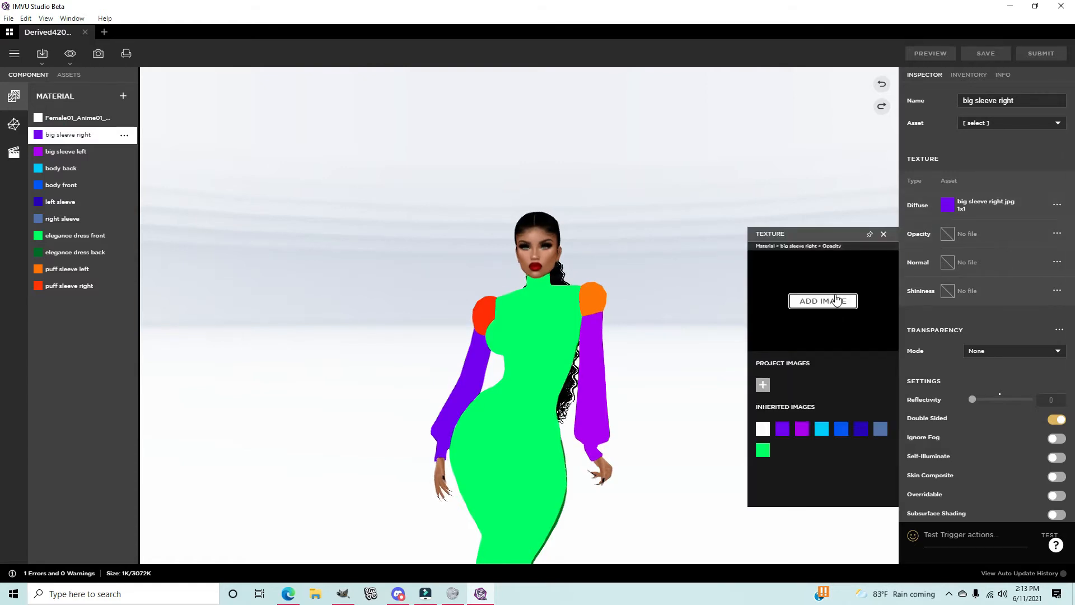
click(829, 299)
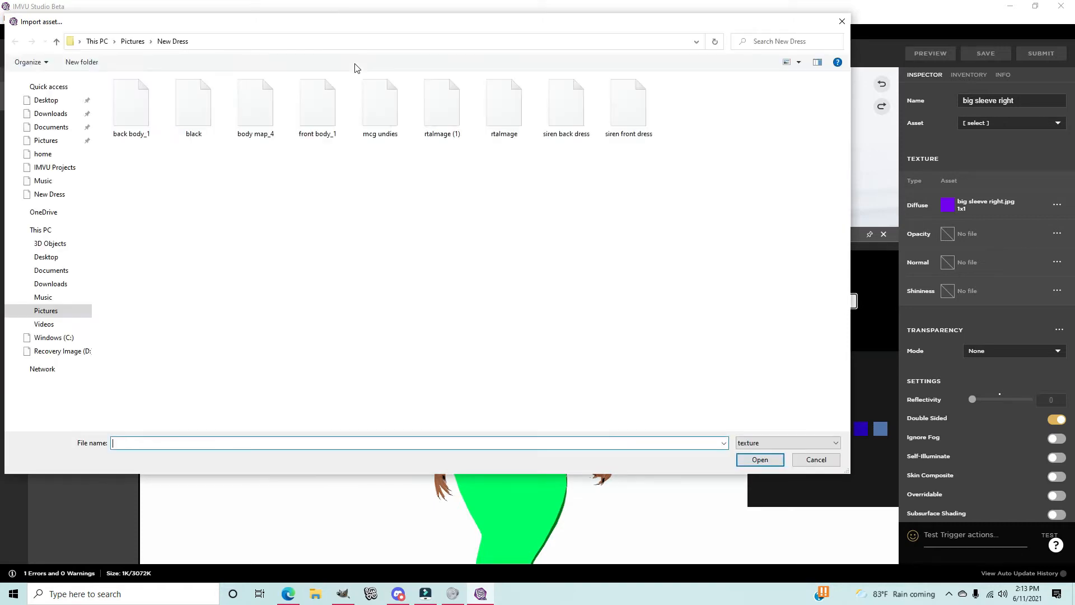
click(131, 42)
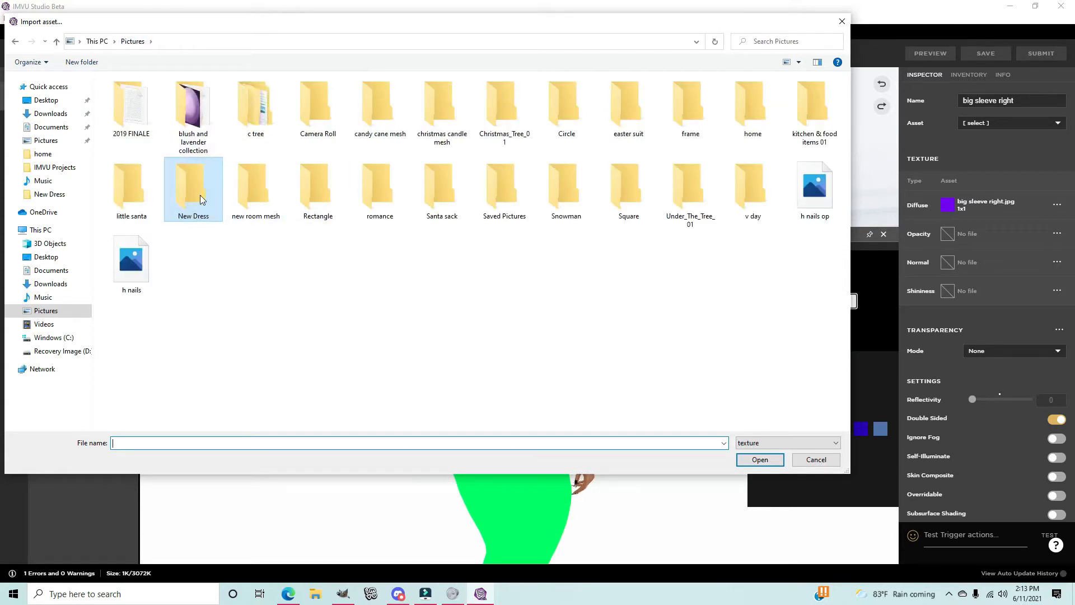
double_click(200, 199)
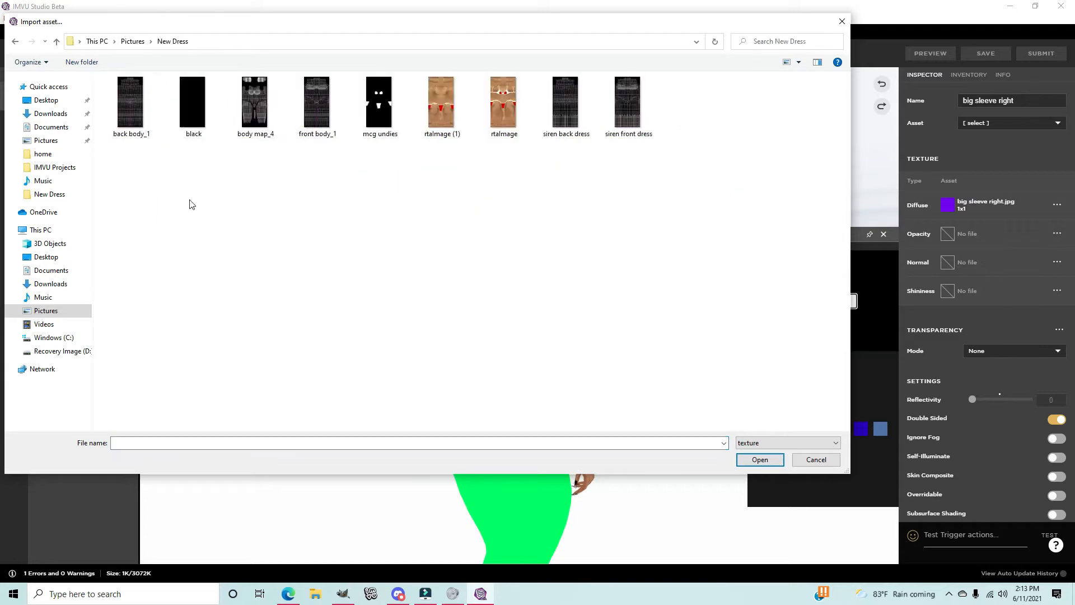
double_click(183, 98)
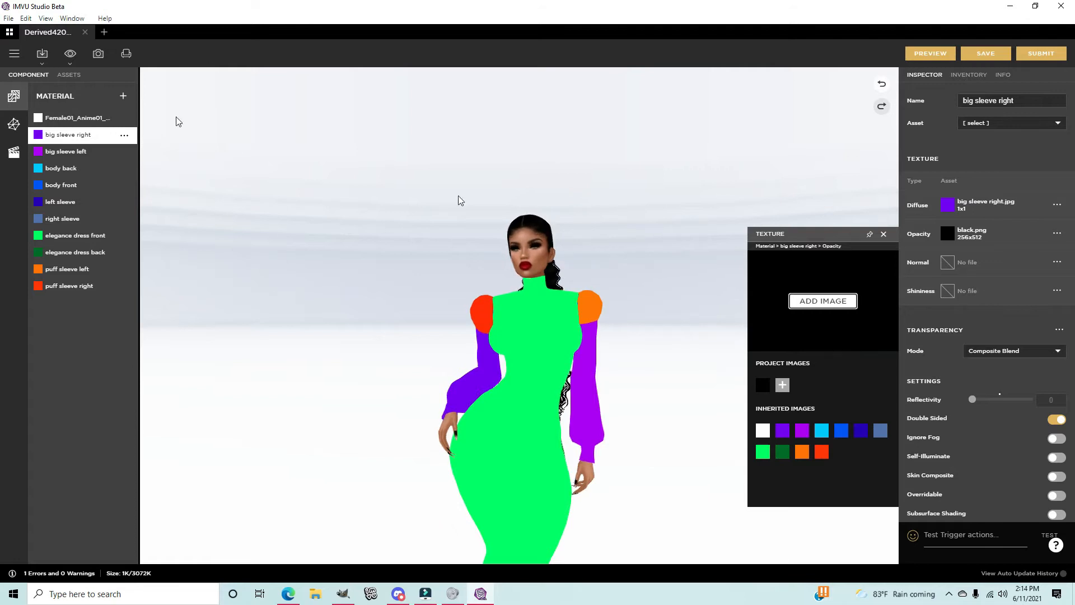
Step: Assign the project image black.png as the opacity texture of the big sleeve left material
click(70, 151)
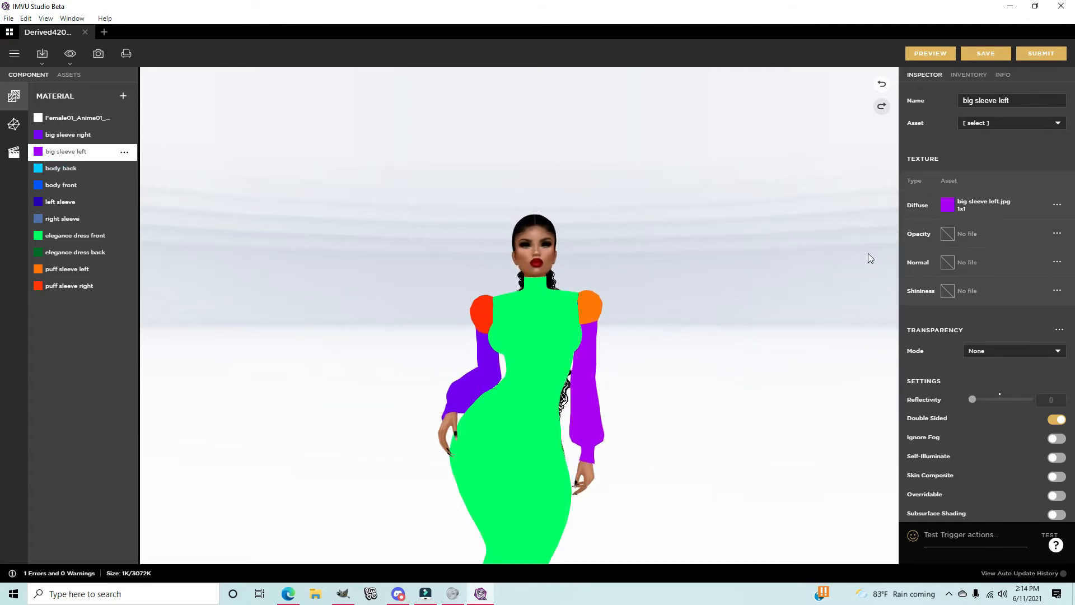
click(947, 234)
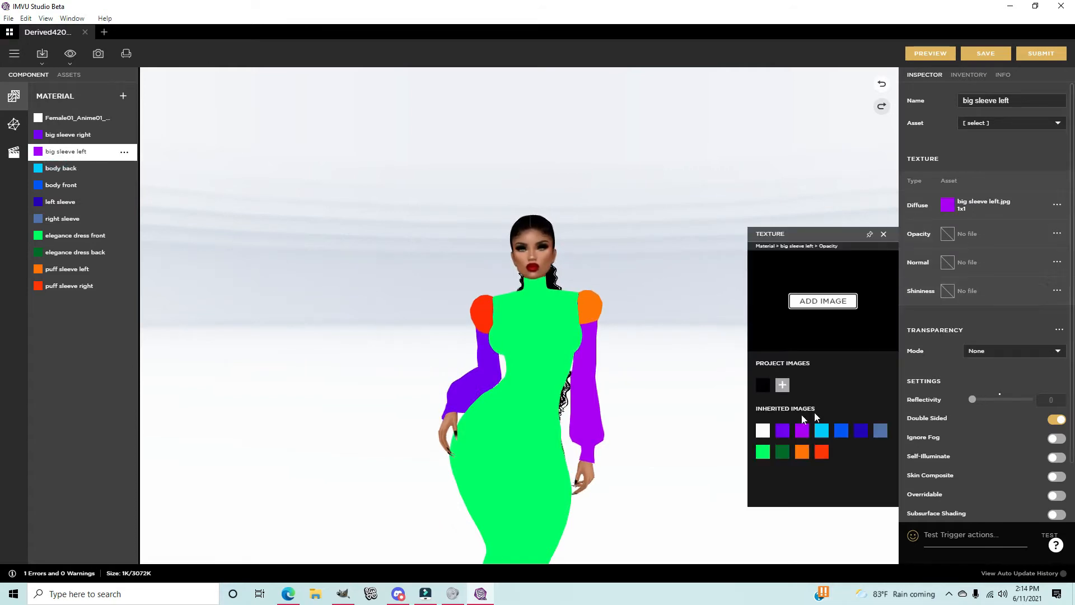
mouse_move(764, 388)
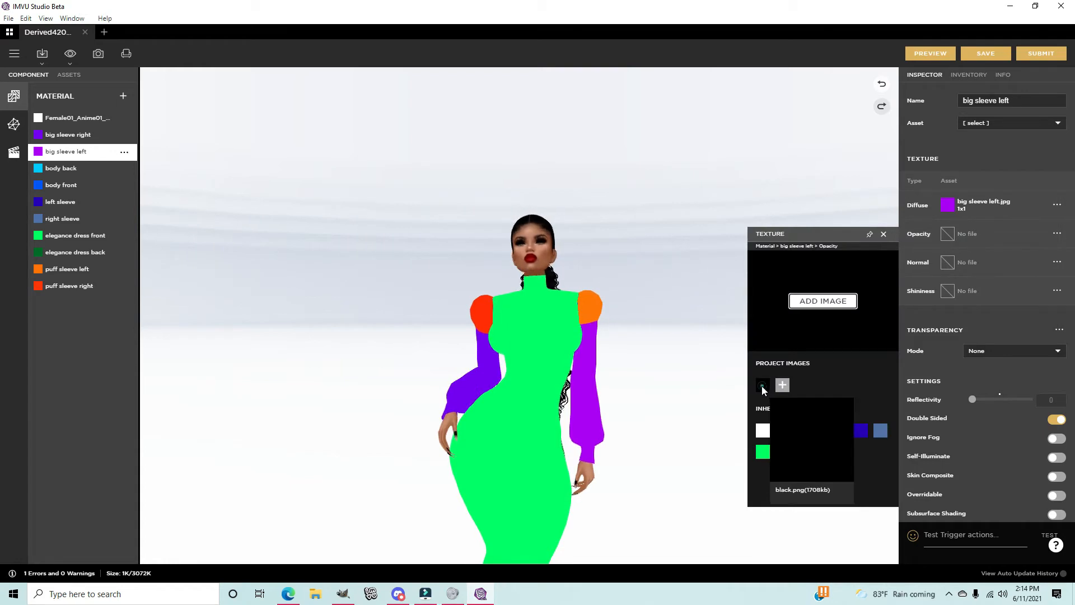
click(762, 386)
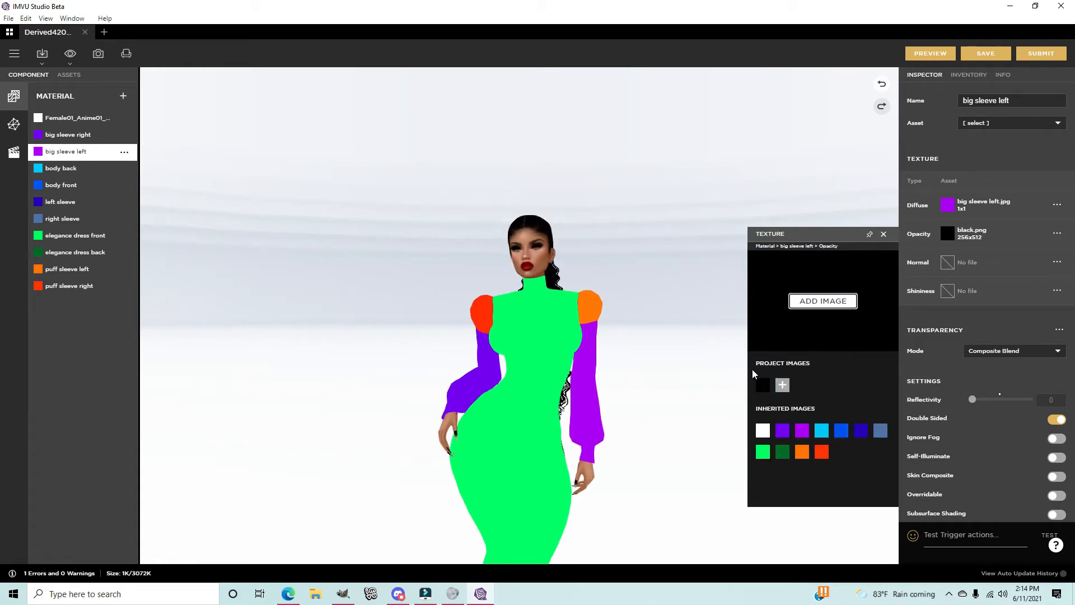
Step: Assign black.png as the opacity texture of both the body back and body front materials
click(61, 168)
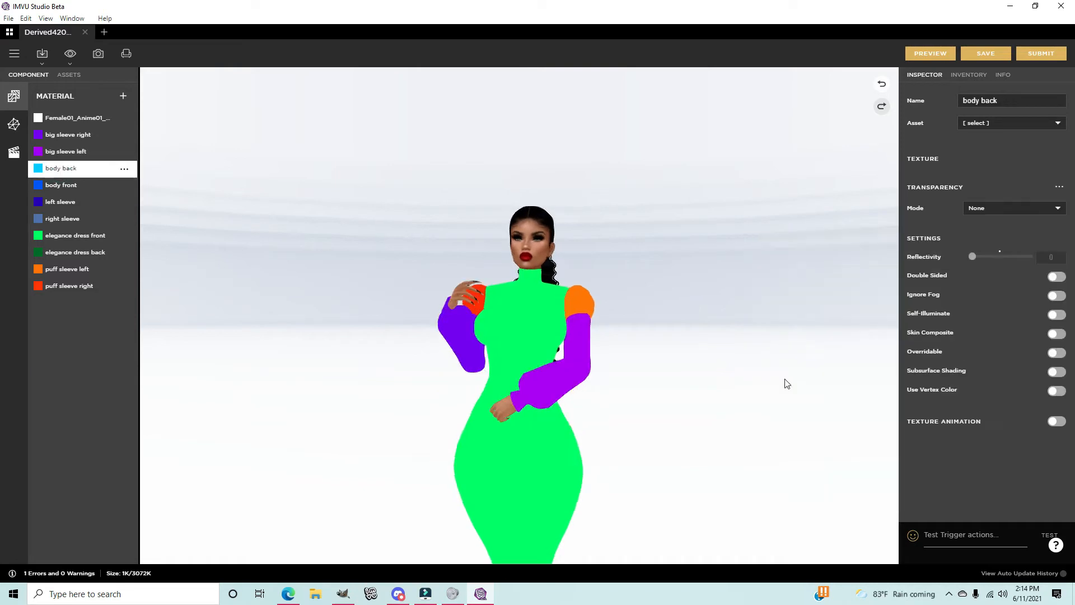
click(947, 233)
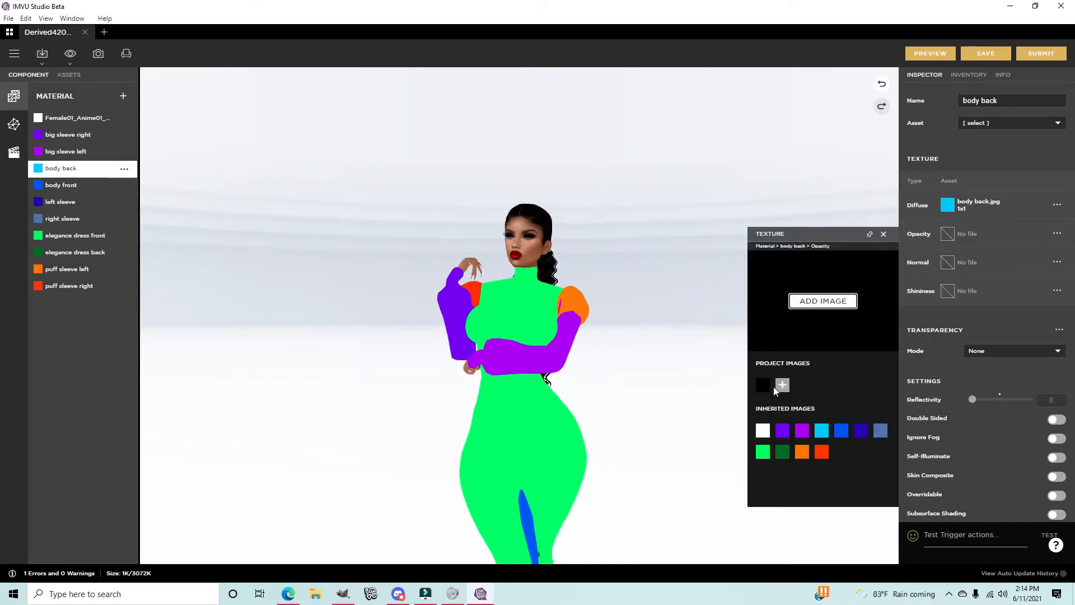
click(762, 385)
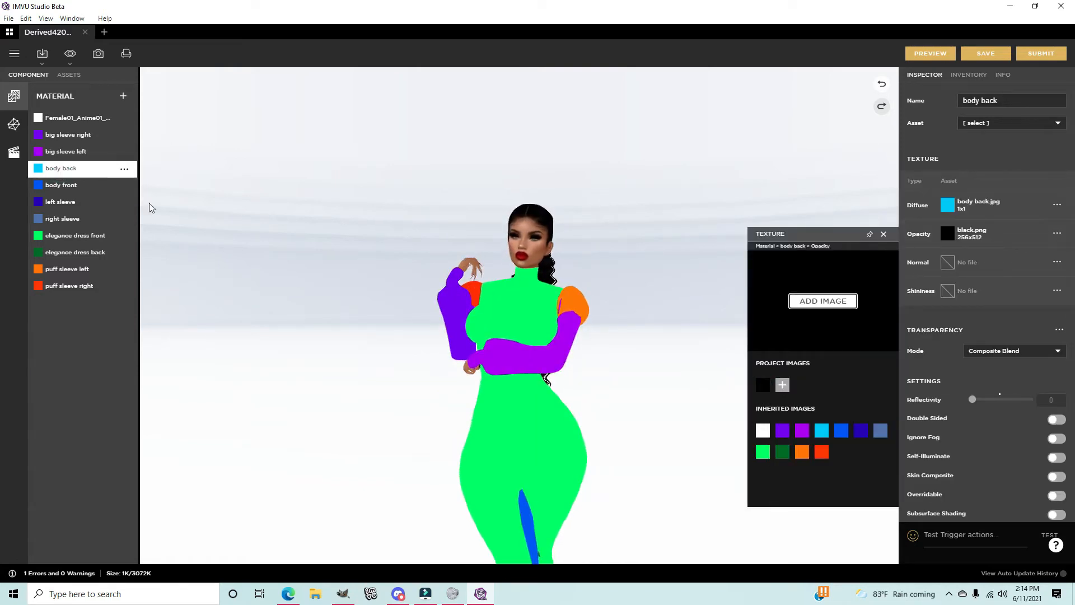
click(62, 185)
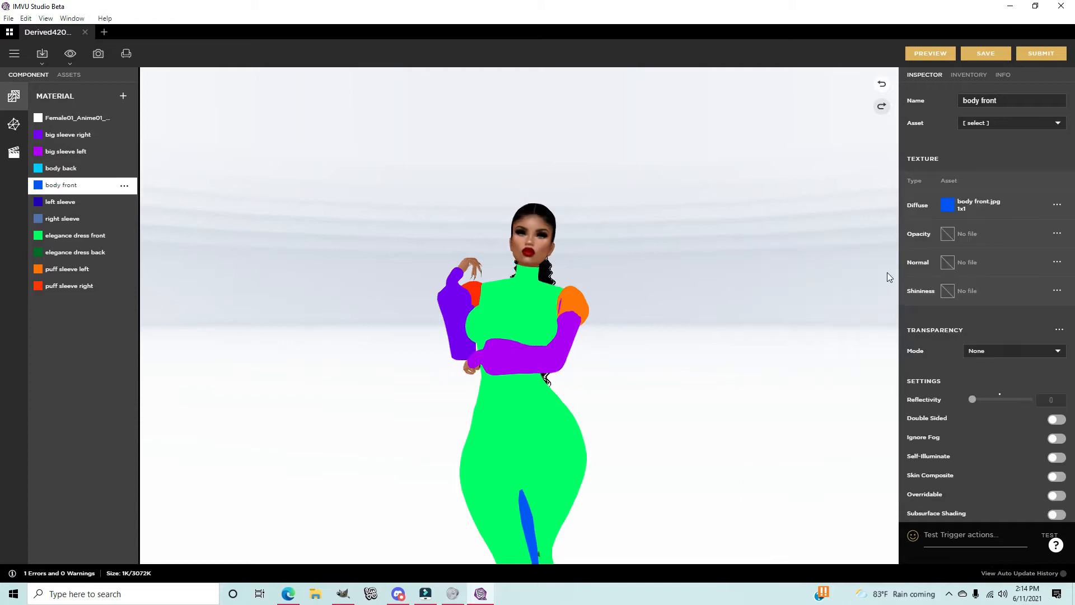
click(947, 234)
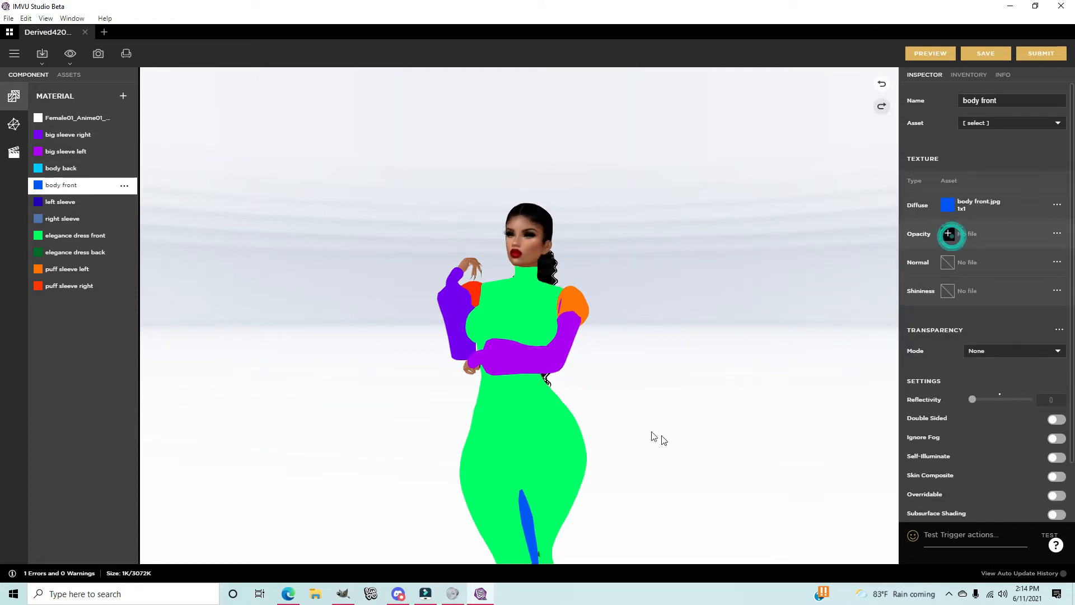
mouse_move(763, 385)
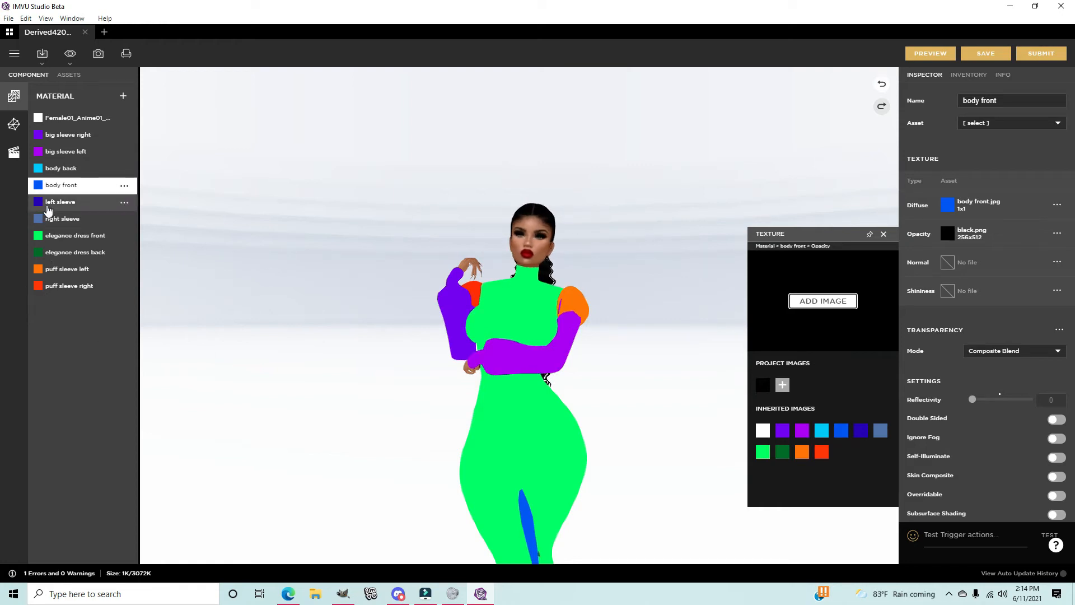
Step: Assign black.png as the opacity texture of both the left sleeve and right sleeve materials
click(48, 207)
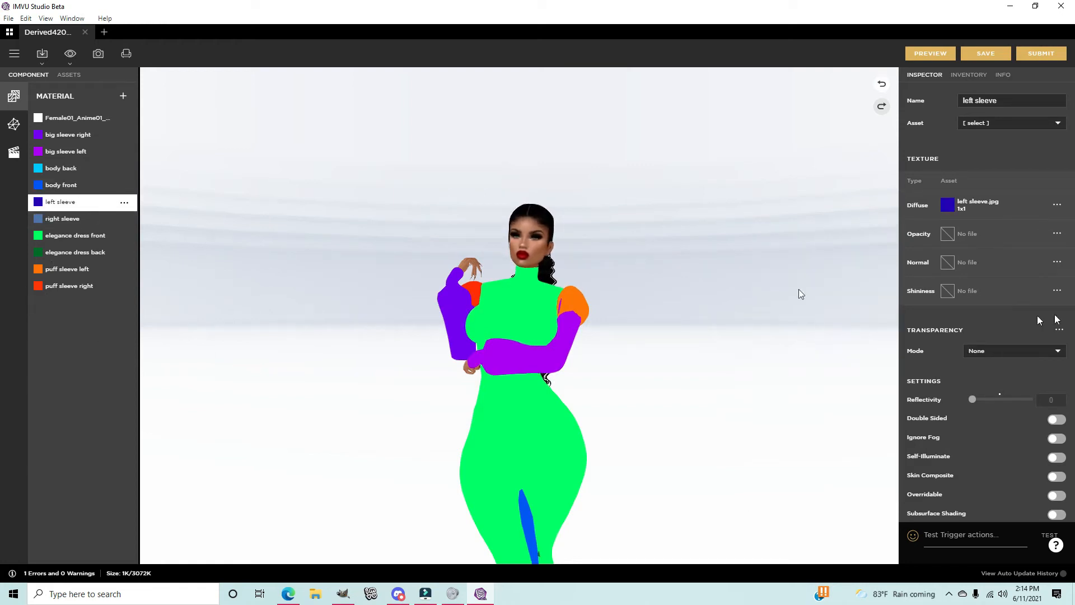
click(947, 234)
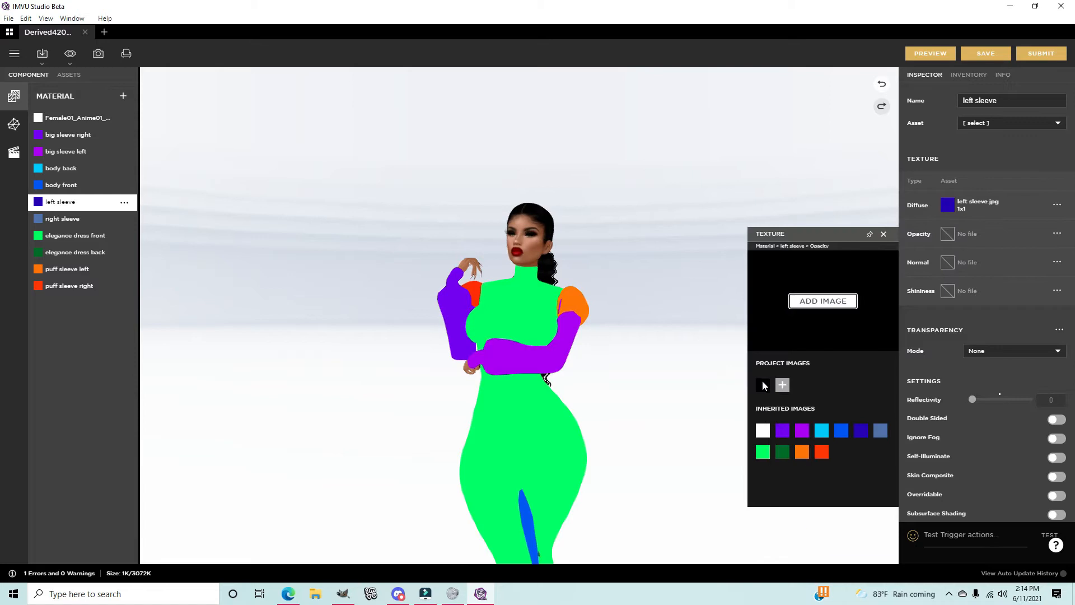
click(757, 386)
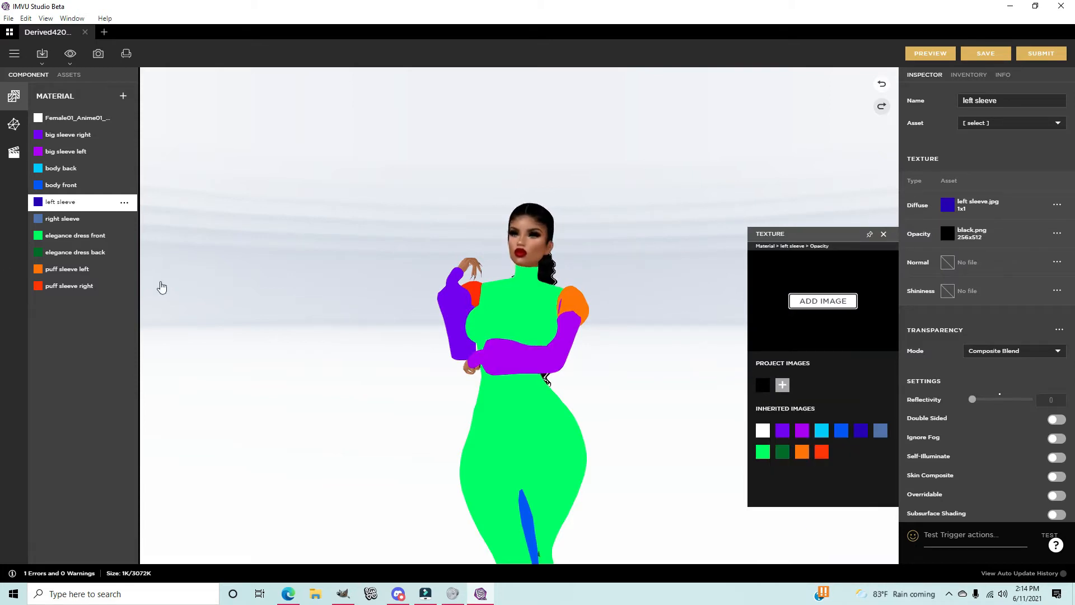
click(64, 220)
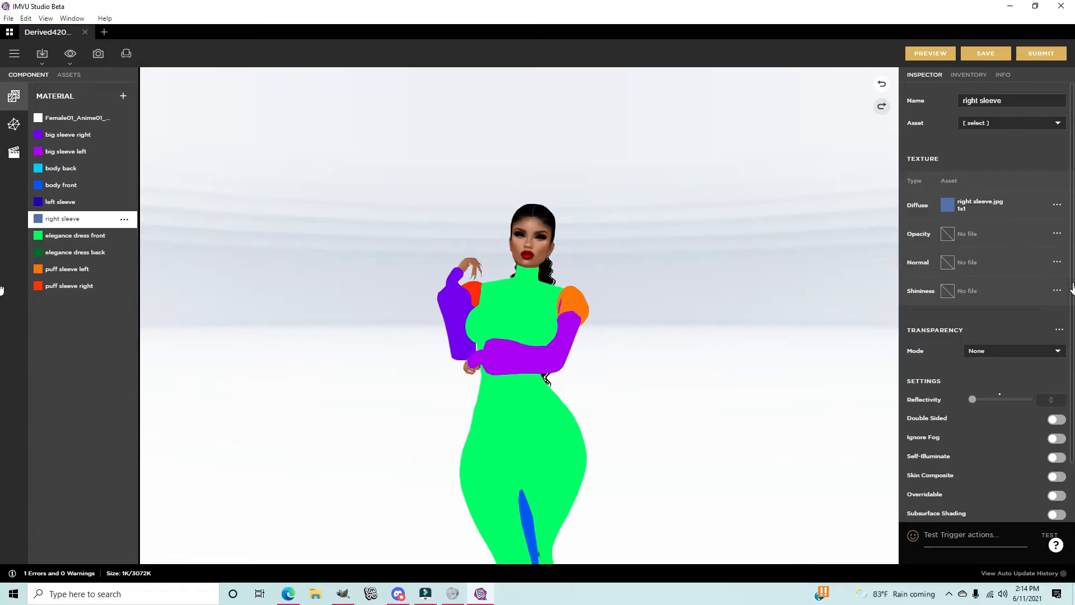
click(950, 235)
mouse_move(757, 386)
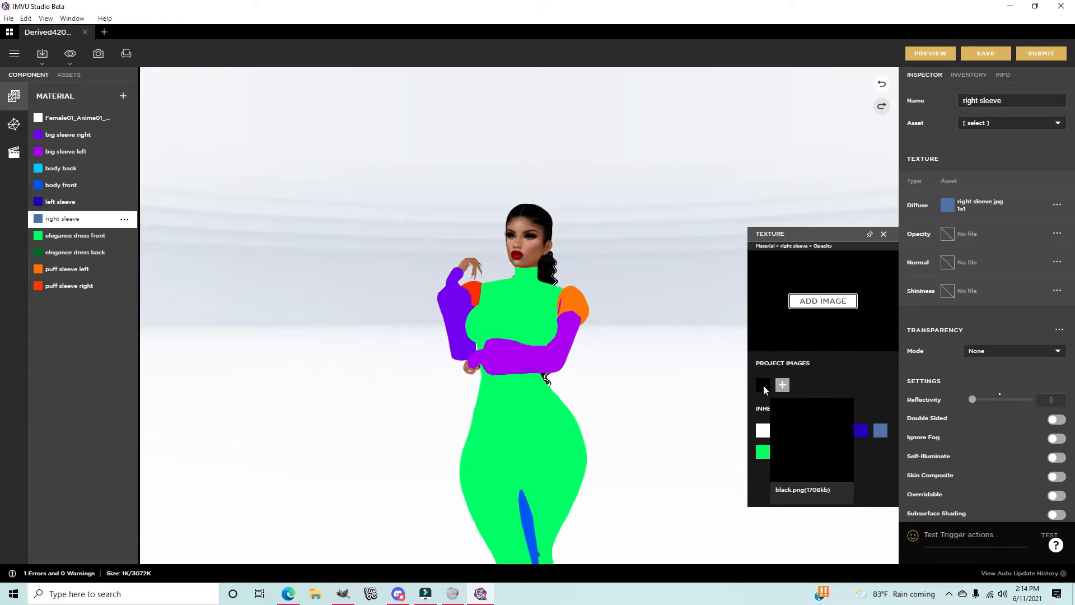
click(764, 386)
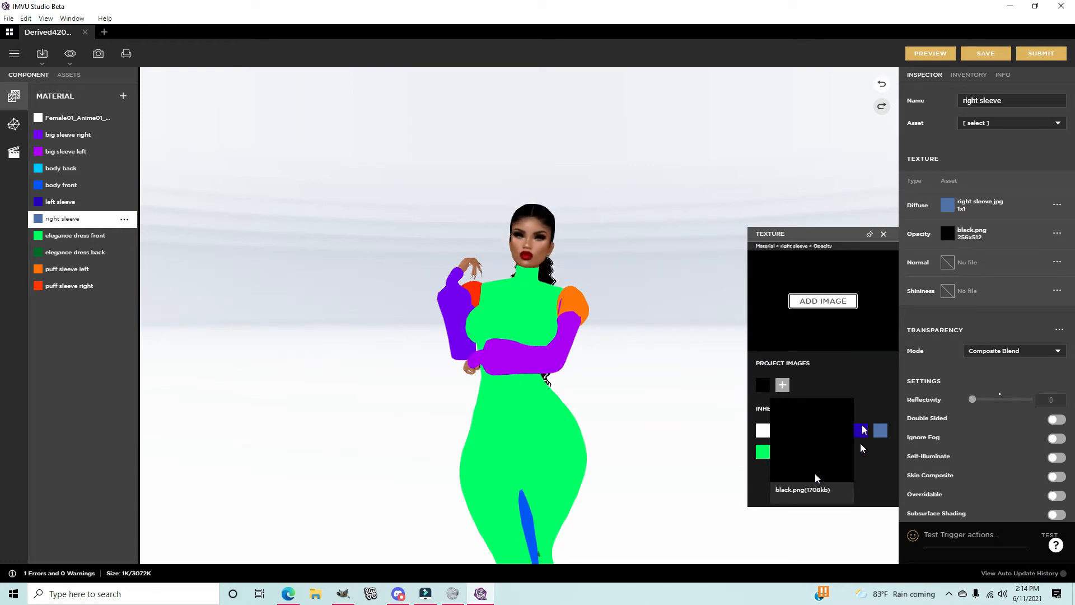
Step: Assign the project image black.png as the opacity texture of the elegance dress front and elegance dress back materials
click(79, 236)
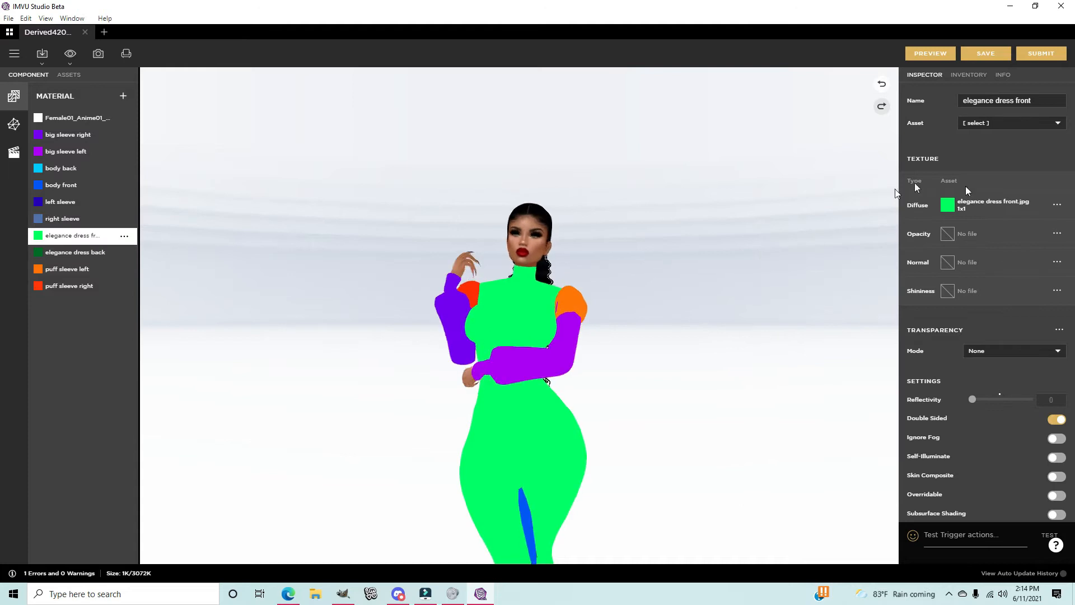
click(948, 235)
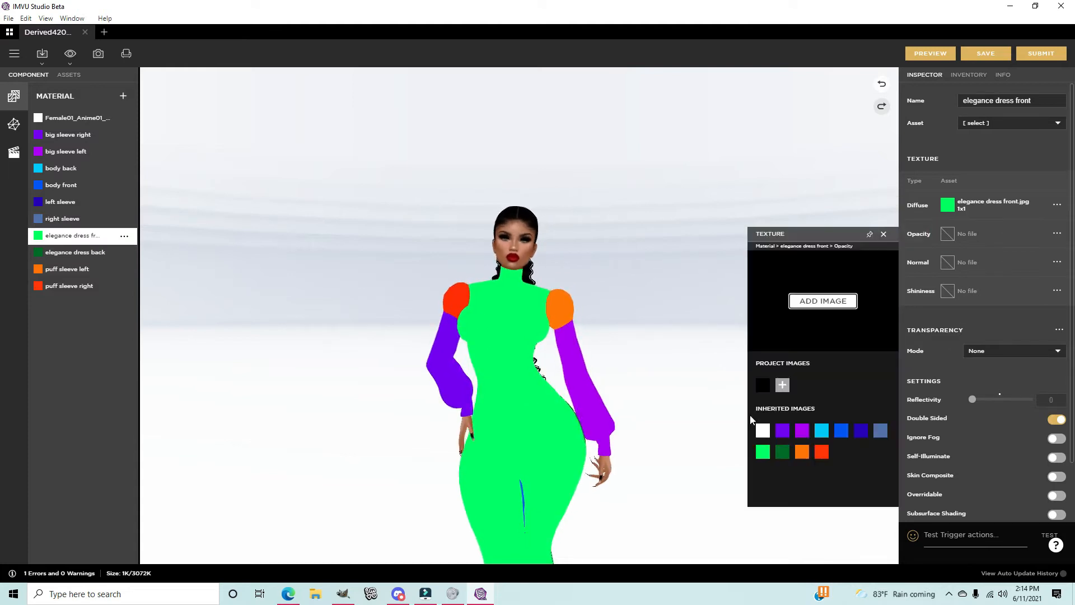
click(764, 387)
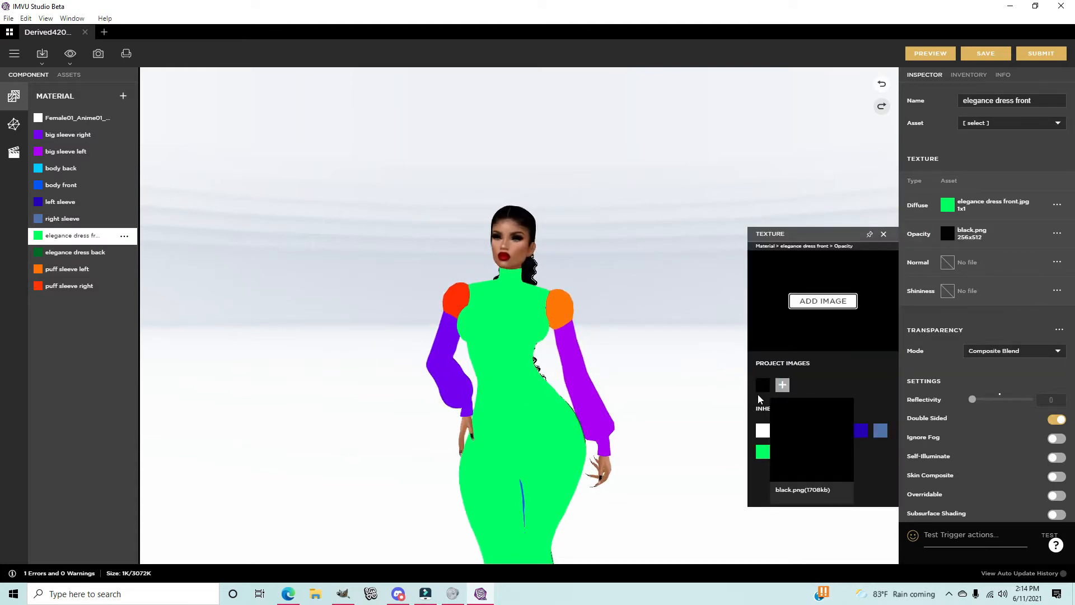
click(69, 253)
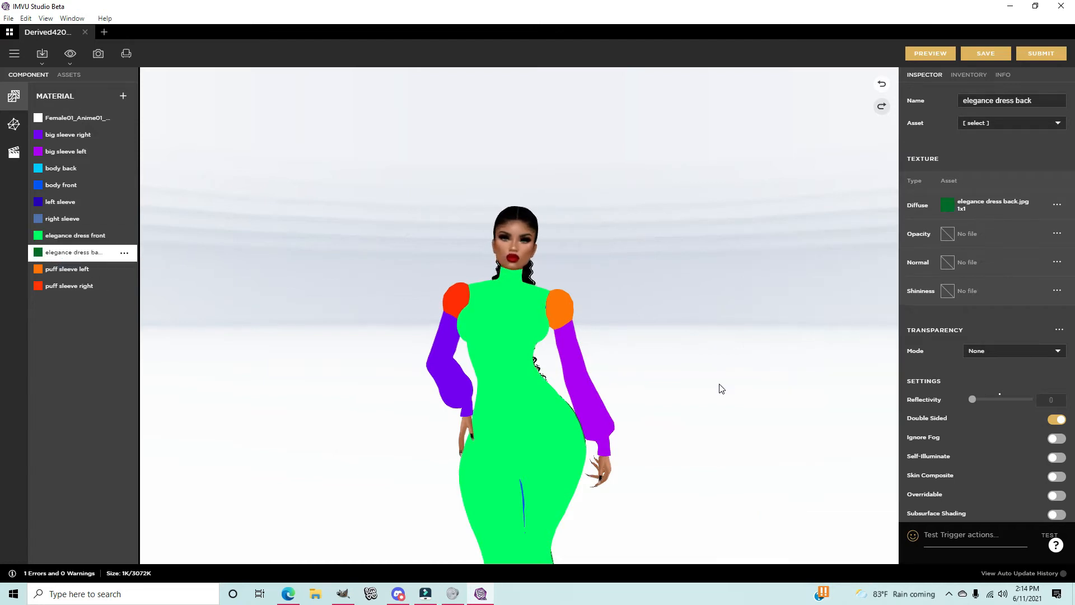
click(955, 234)
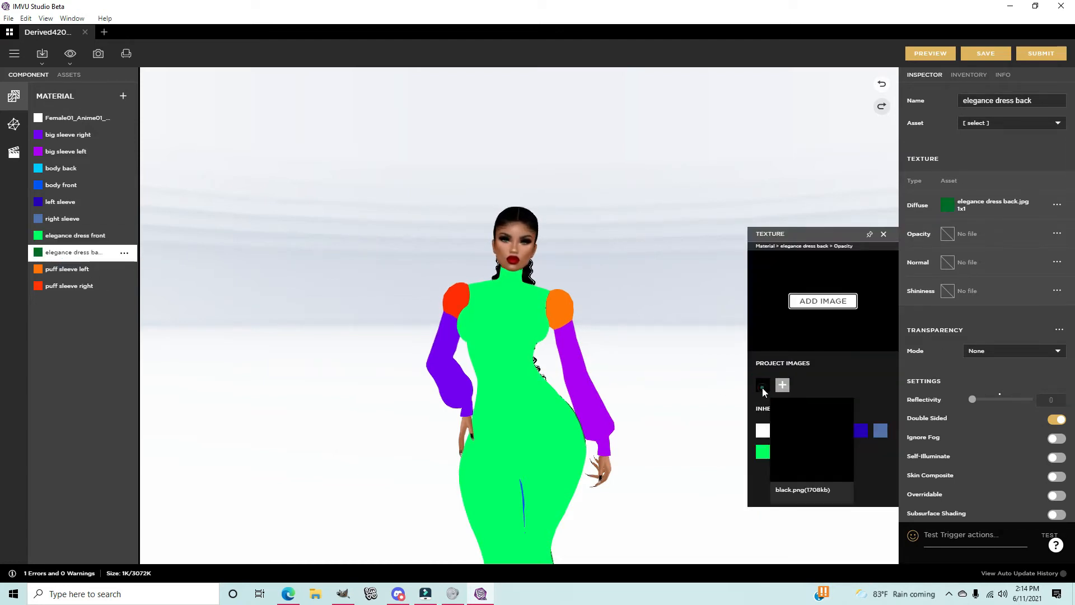
click(763, 387)
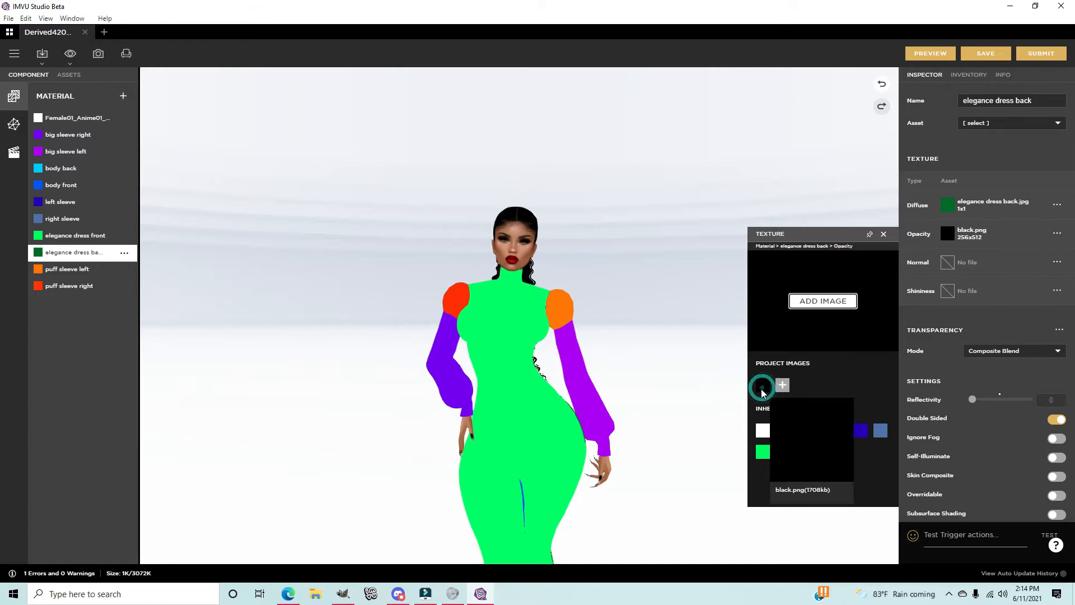
Step: Assign black.png as the opacity texture of both the puff sleeve left and puff sleeve right materials, and preview the project changes
click(52, 270)
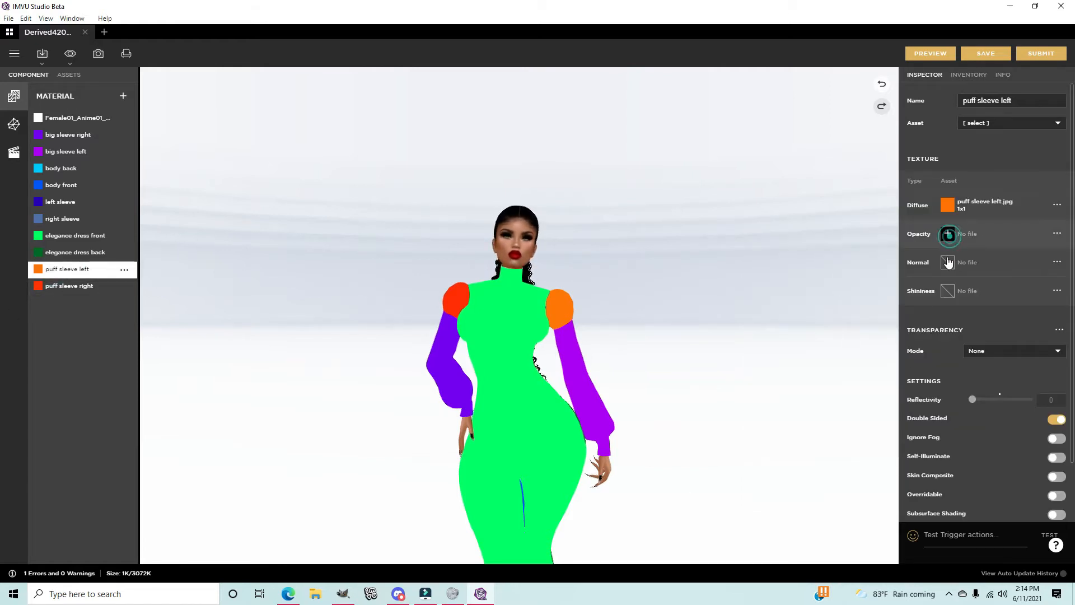
click(948, 235)
click(763, 384)
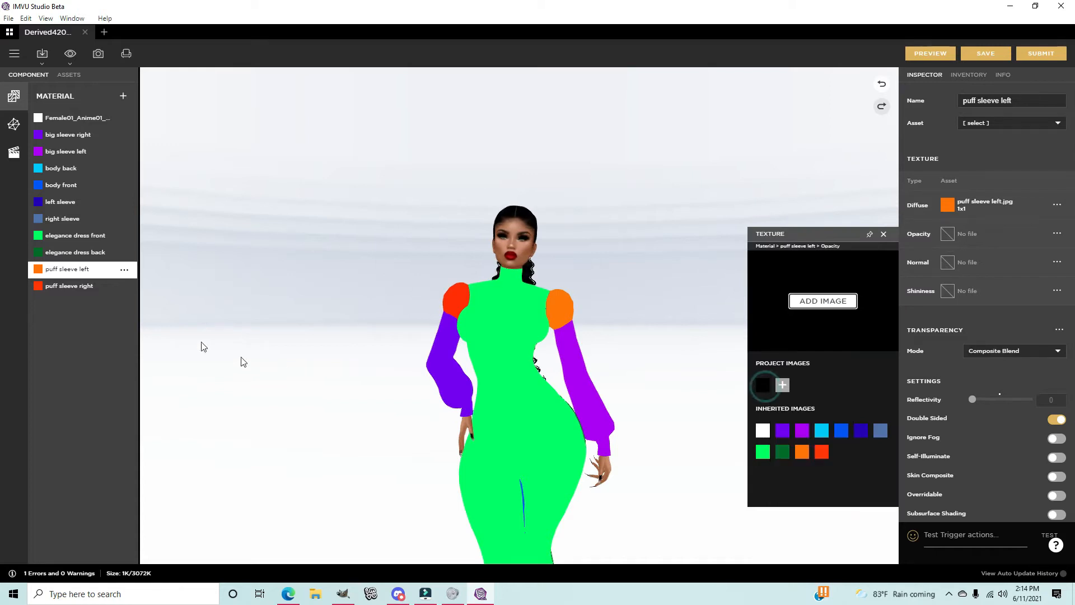
click(76, 292)
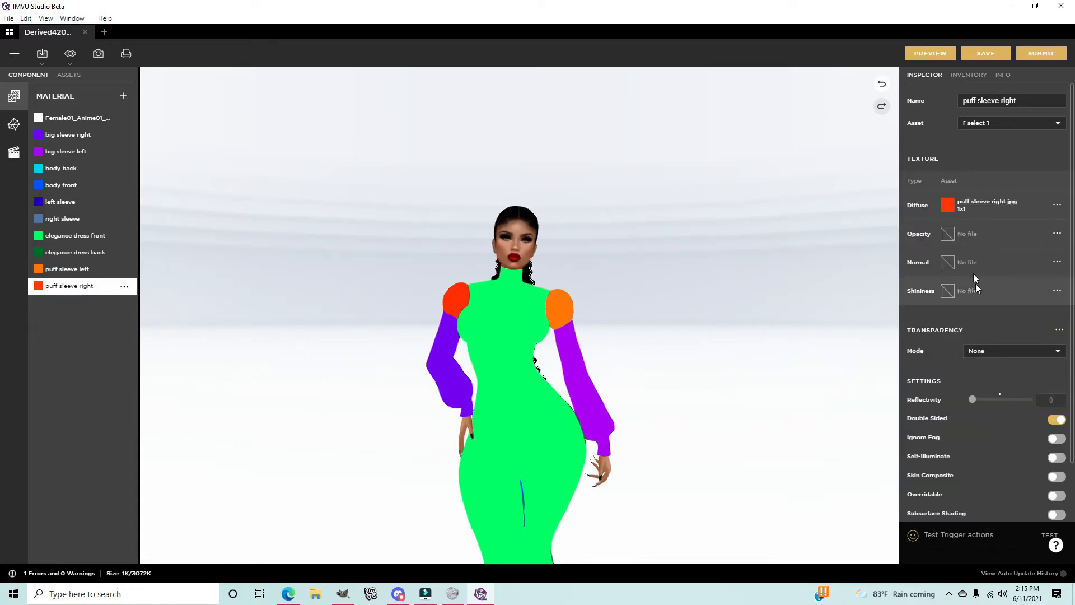
double_click(948, 235)
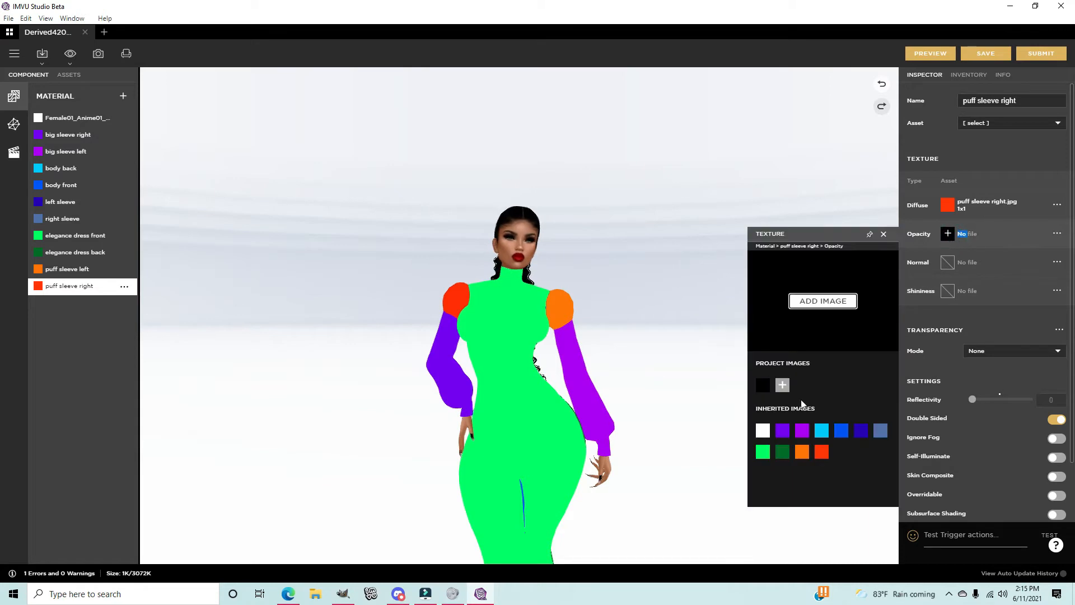
click(760, 390)
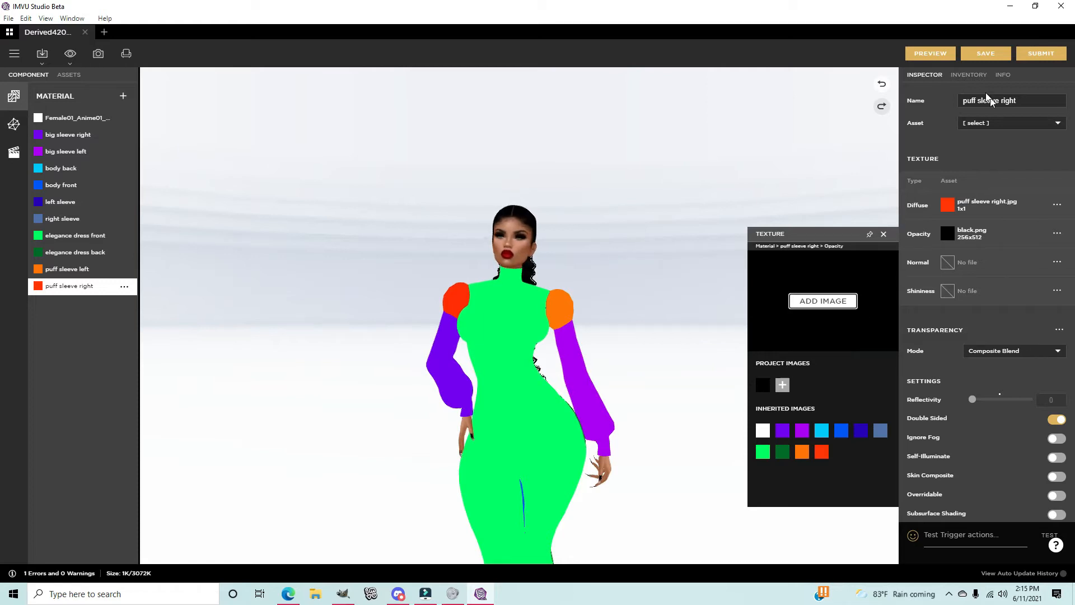
click(883, 234)
click(925, 54)
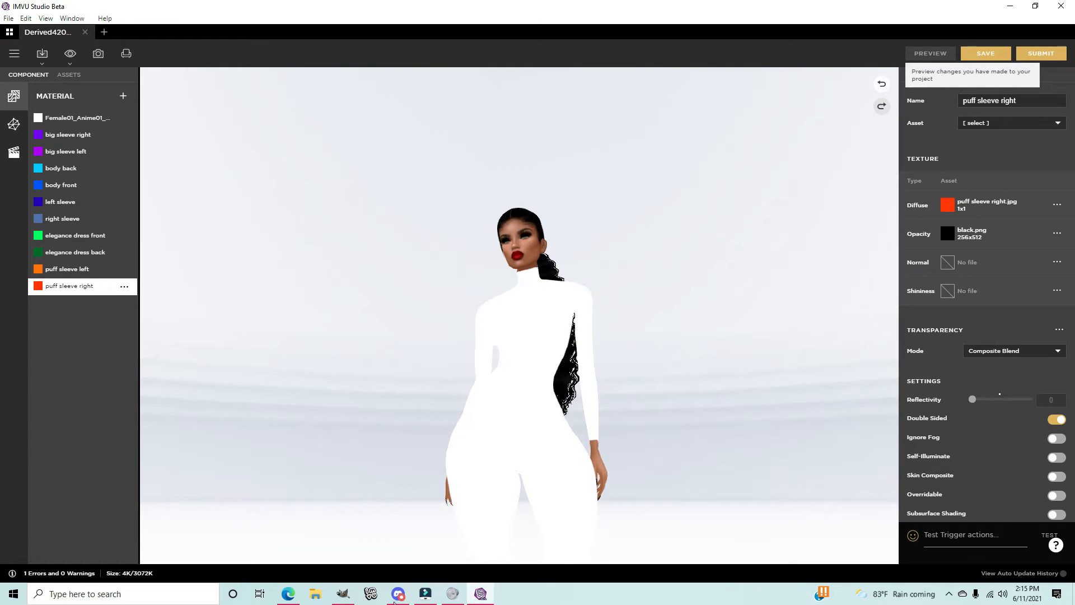
Step: Switch to GIMP and close the siren front dress image, discarding its unsaved changes
click(341, 597)
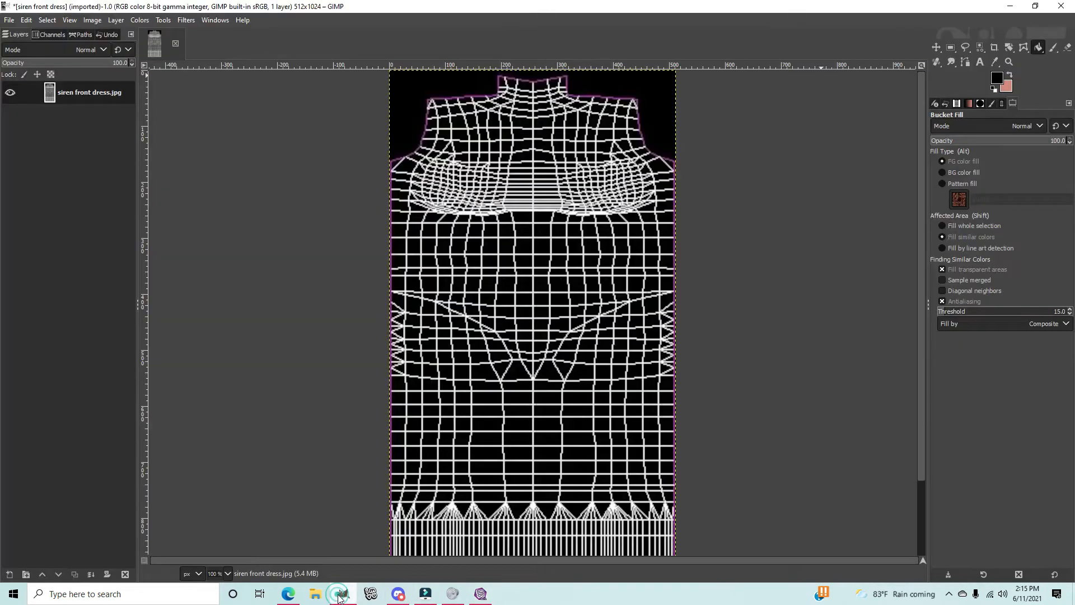
click(176, 45)
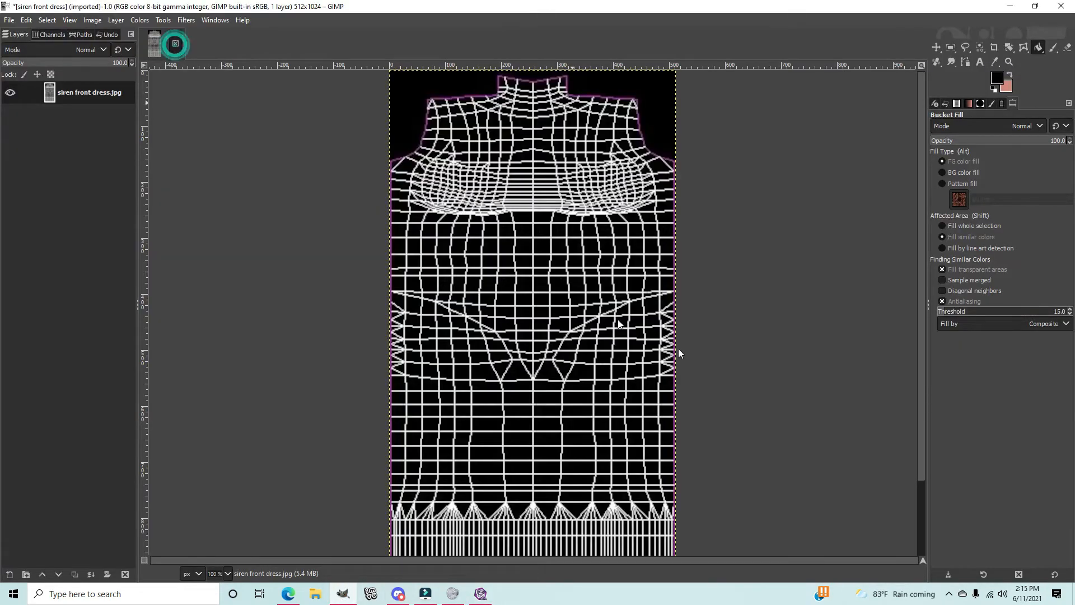
click(545, 356)
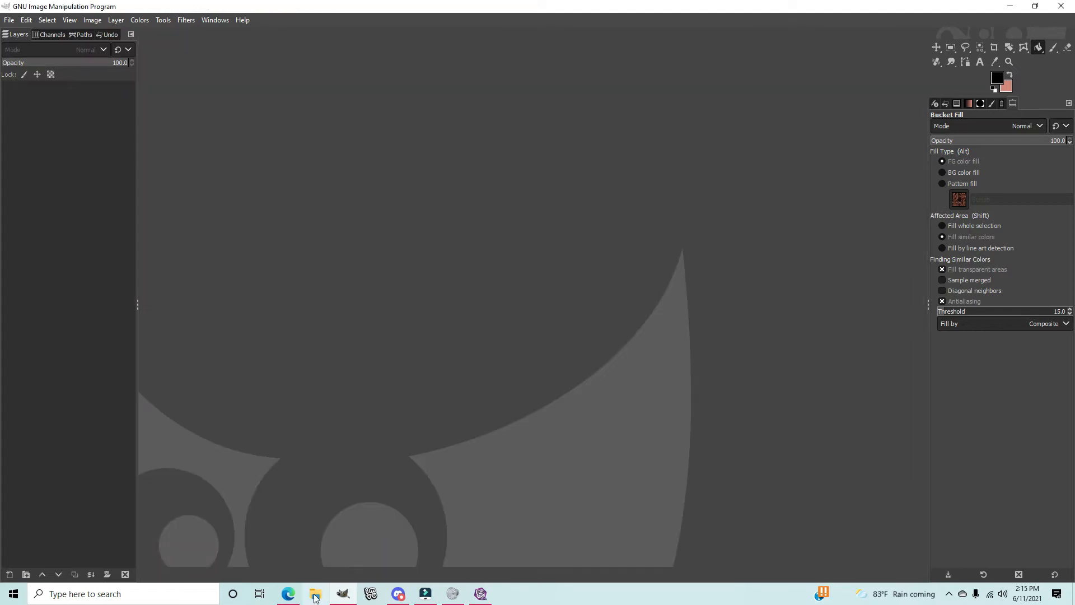
Step: Open the rtaImage skin texture from the Pictures > New Dress folder in GIMP and view it at 200 %
mouse_move(303, 595)
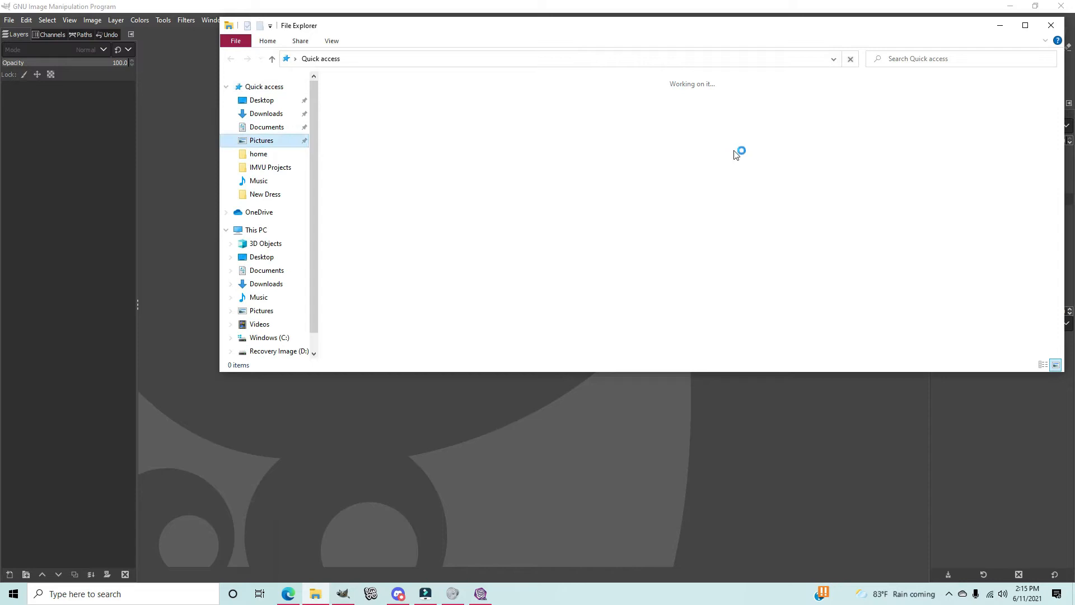
click(417, 218)
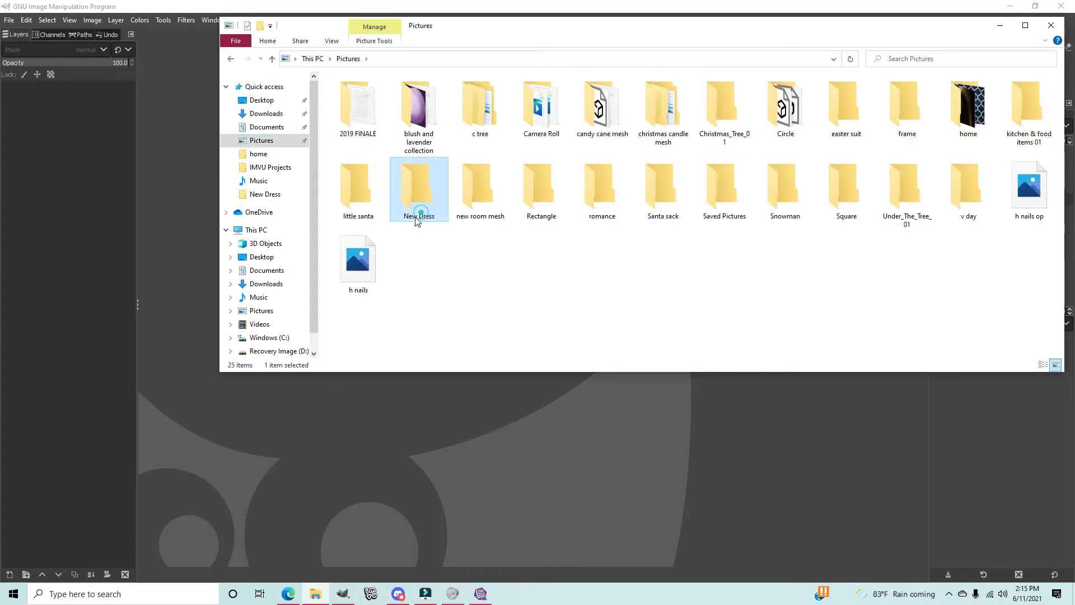
double_click(417, 219)
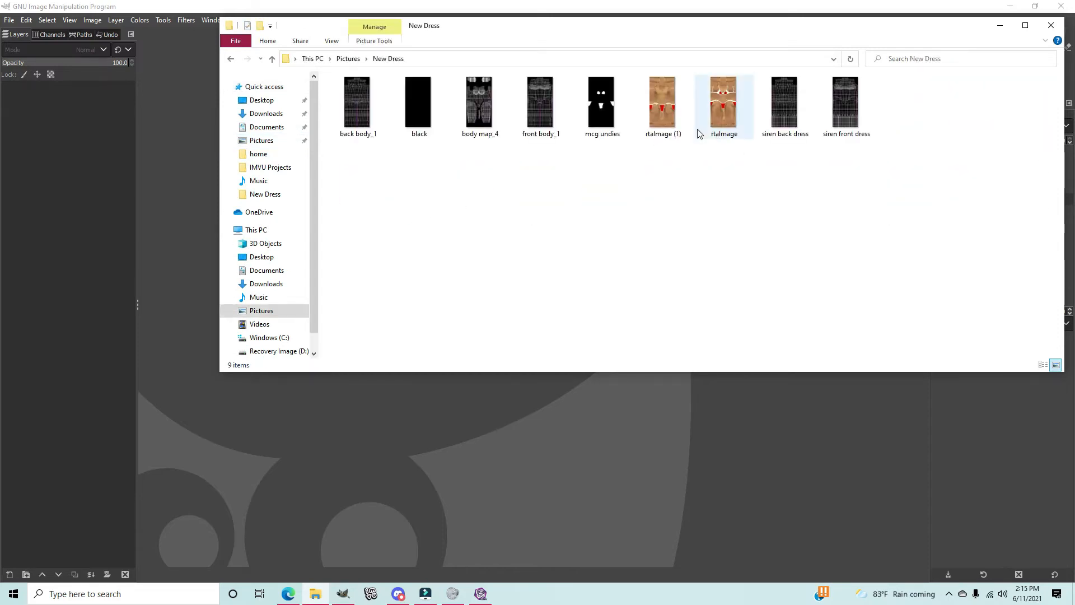
drag(724, 107, 764, 440)
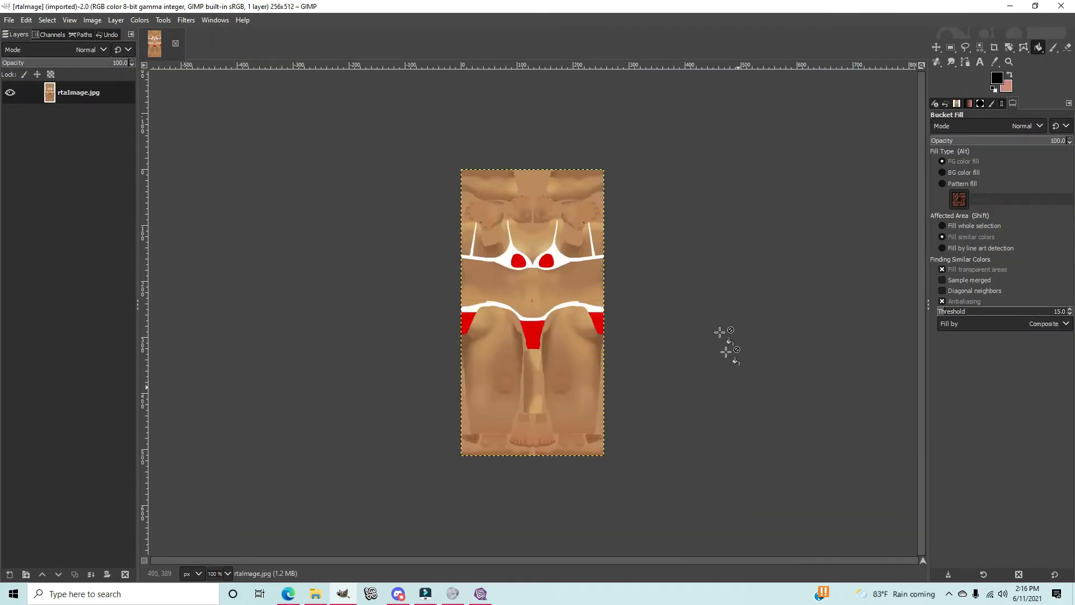
click(227, 575)
click(227, 574)
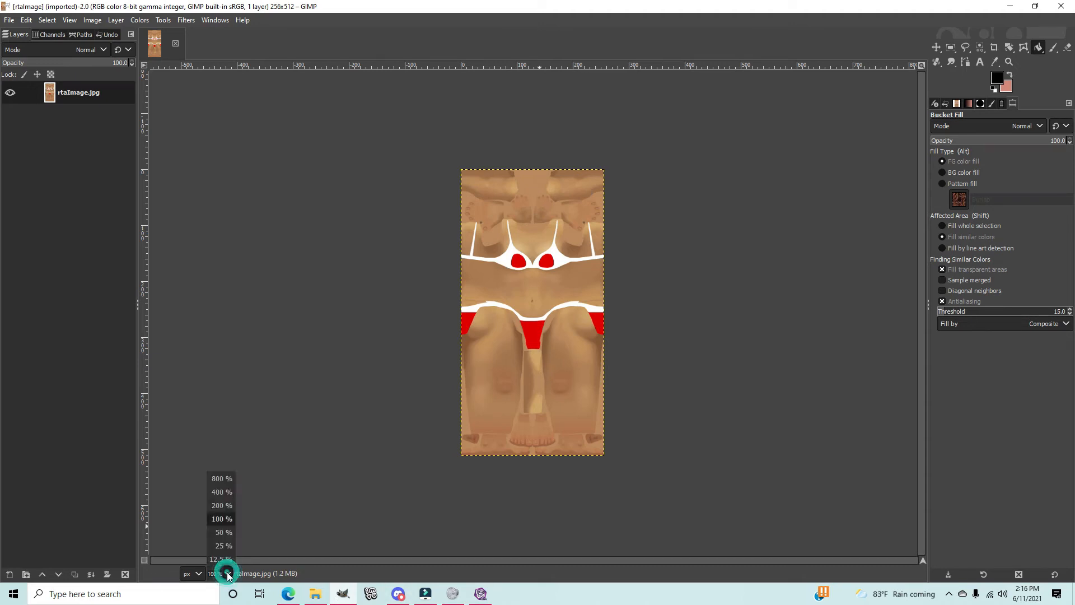
click(222, 506)
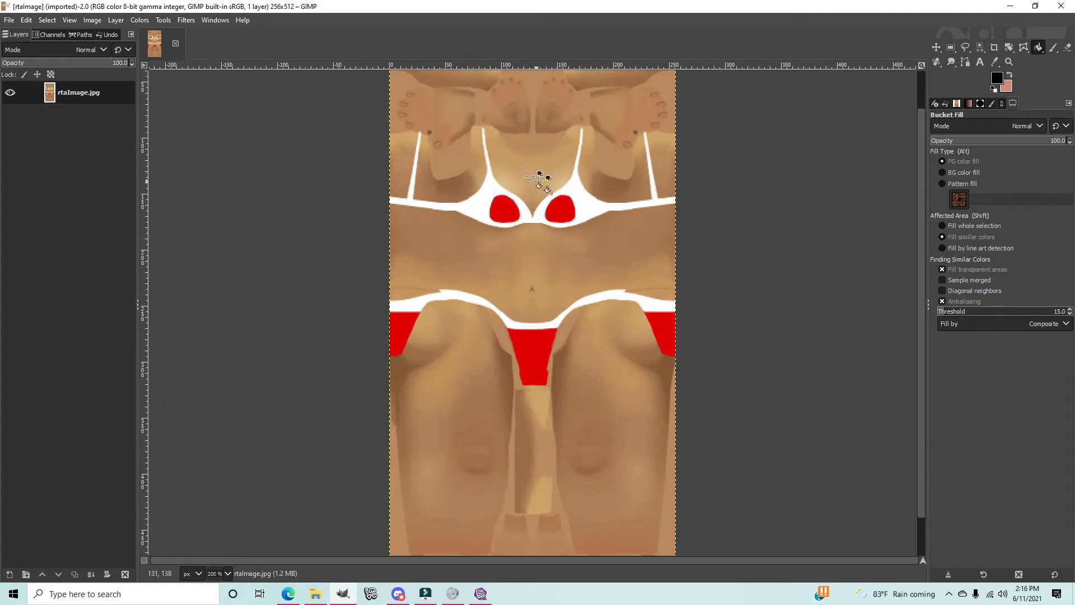
Step: Add mcg undies from the New Dress folder as a layer at 44.9 opacity over rtaImage.jpg, and hide that layer
click(315, 594)
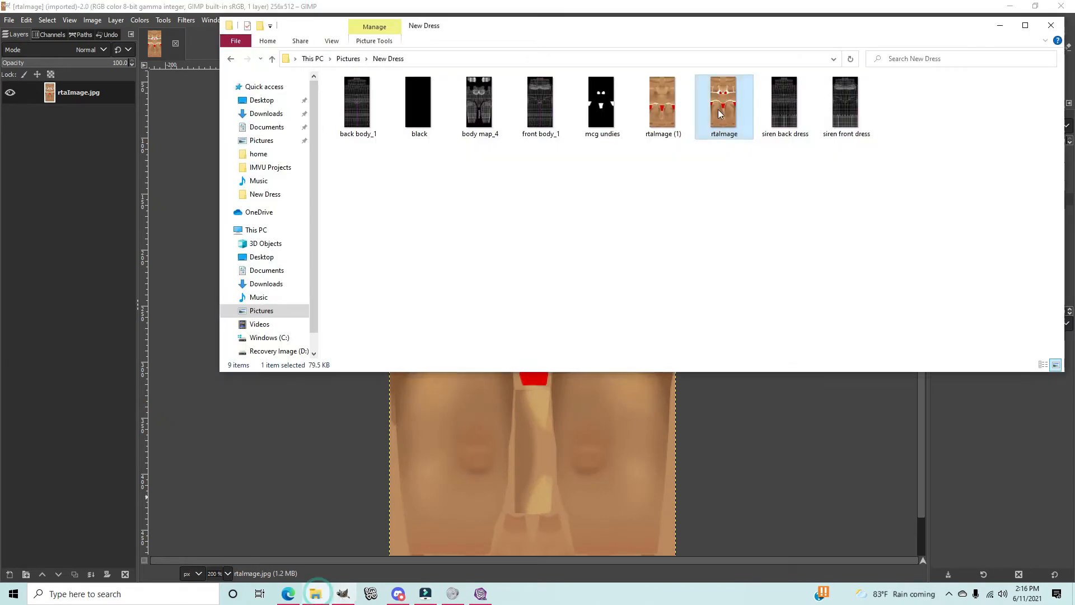
drag(602, 104, 564, 417)
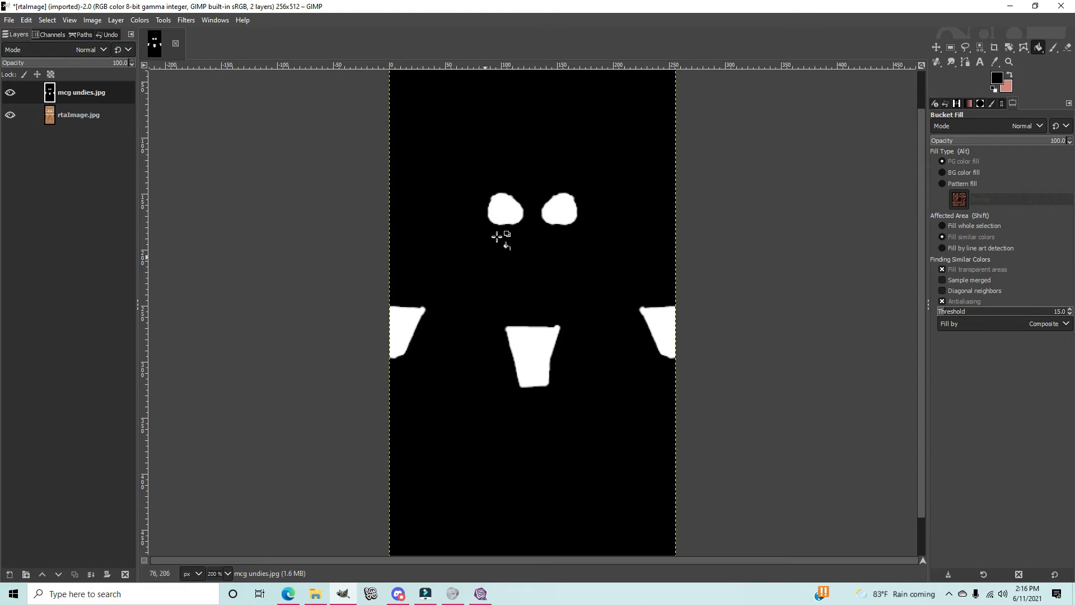
drag(69, 63, 59, 67)
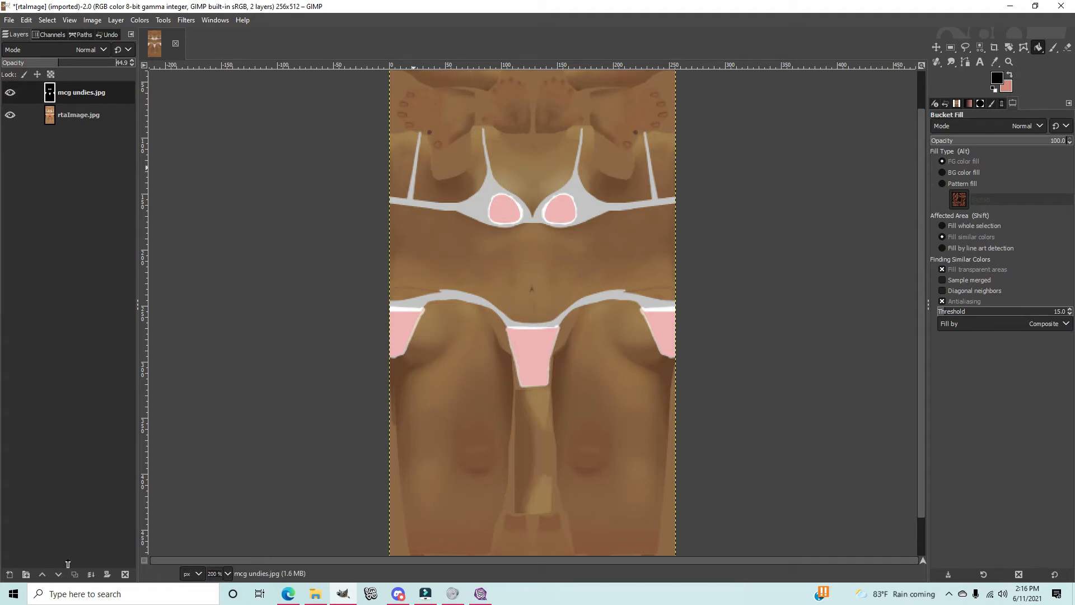
click(11, 92)
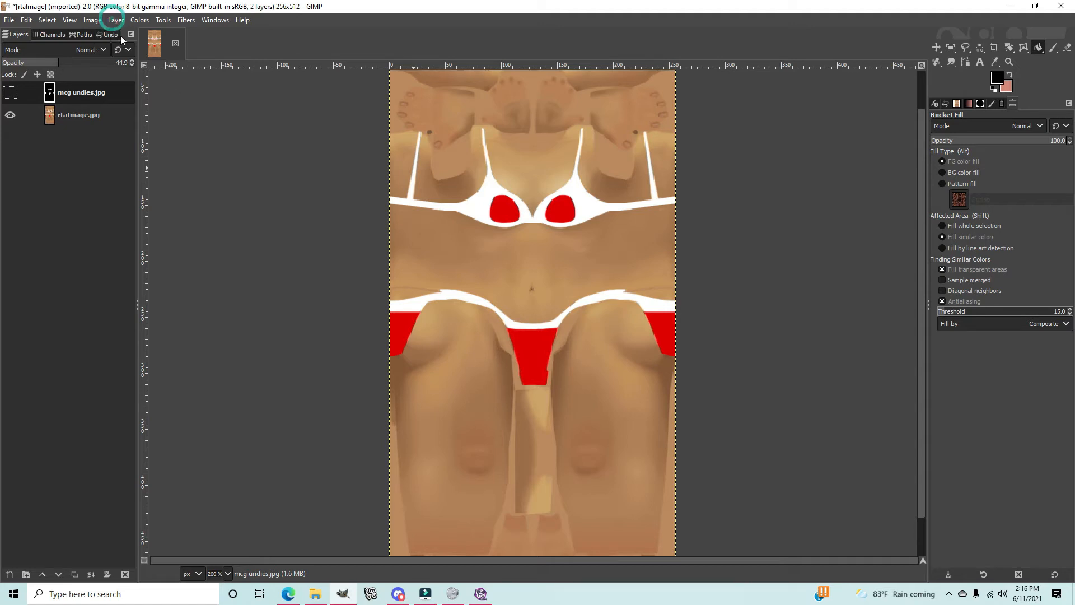
Step: Create a new transparent 256 x 512 px layer above the mcg undies layer
click(115, 20)
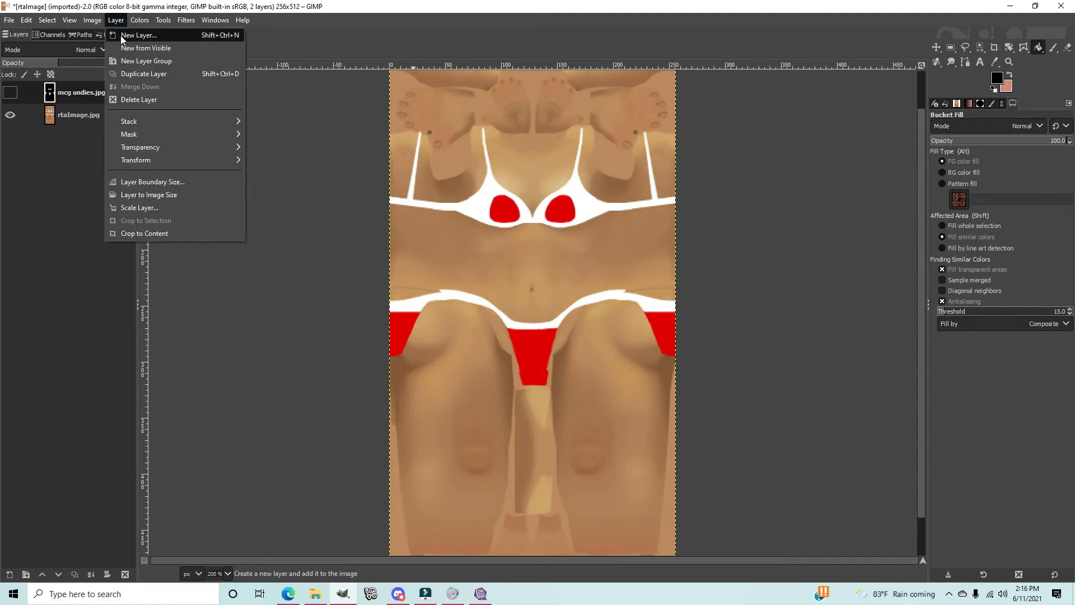
click(121, 38)
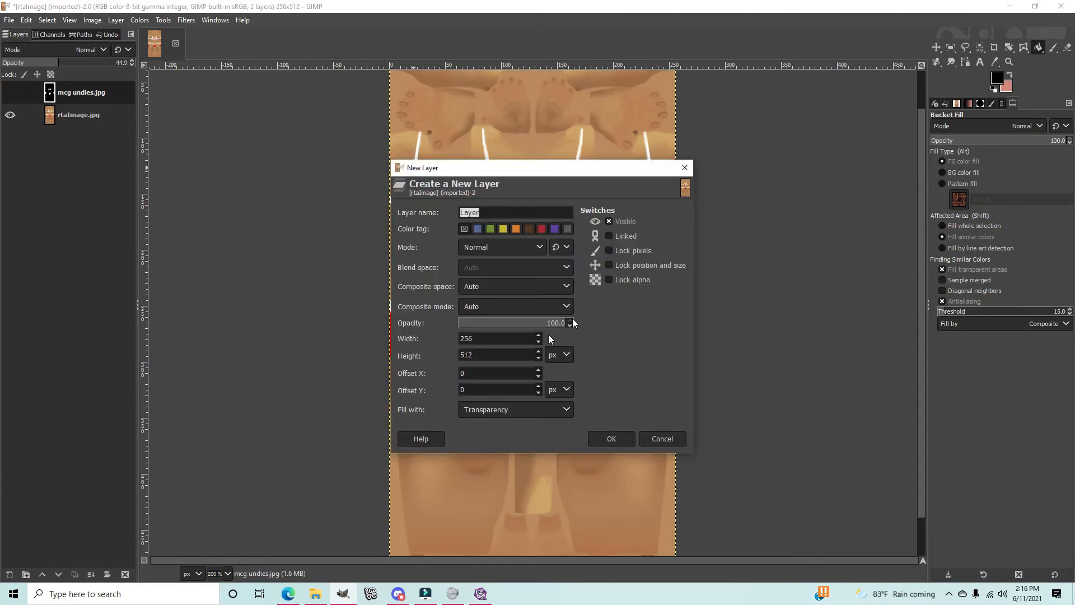
click(611, 439)
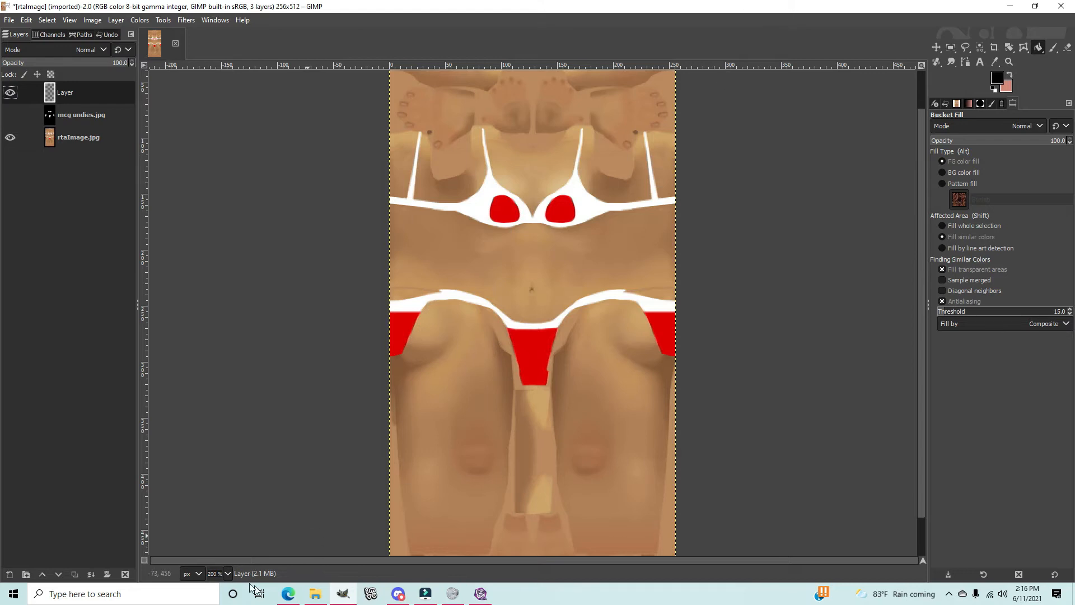
Step: Zoom in to 800 % on the bra area and choose the Paintbrush with white (ffffff) as the foreground color
click(227, 572)
click(227, 498)
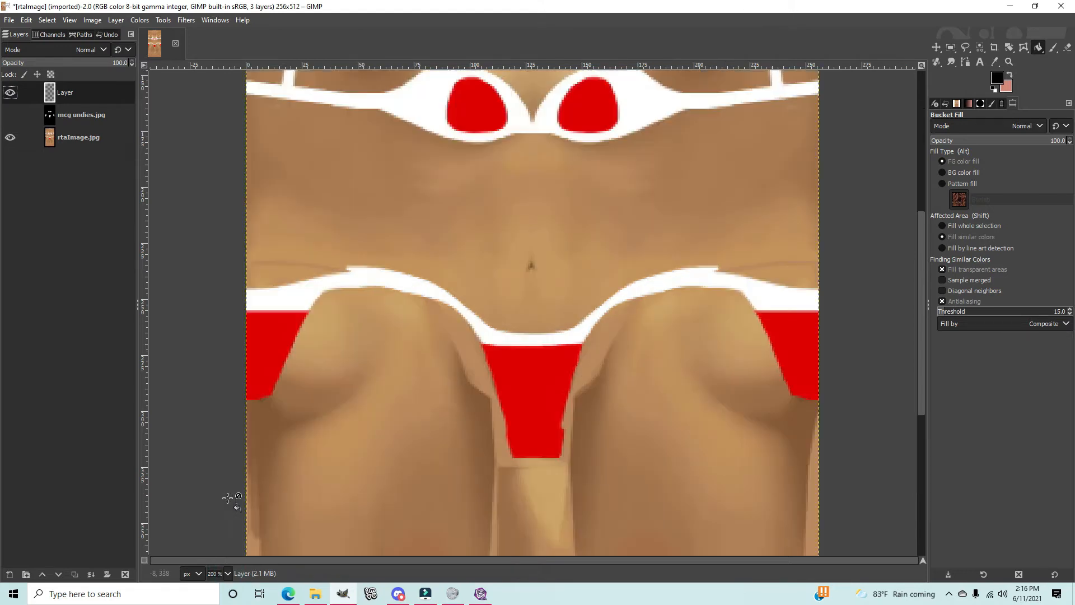
drag(920, 290, 926, 257)
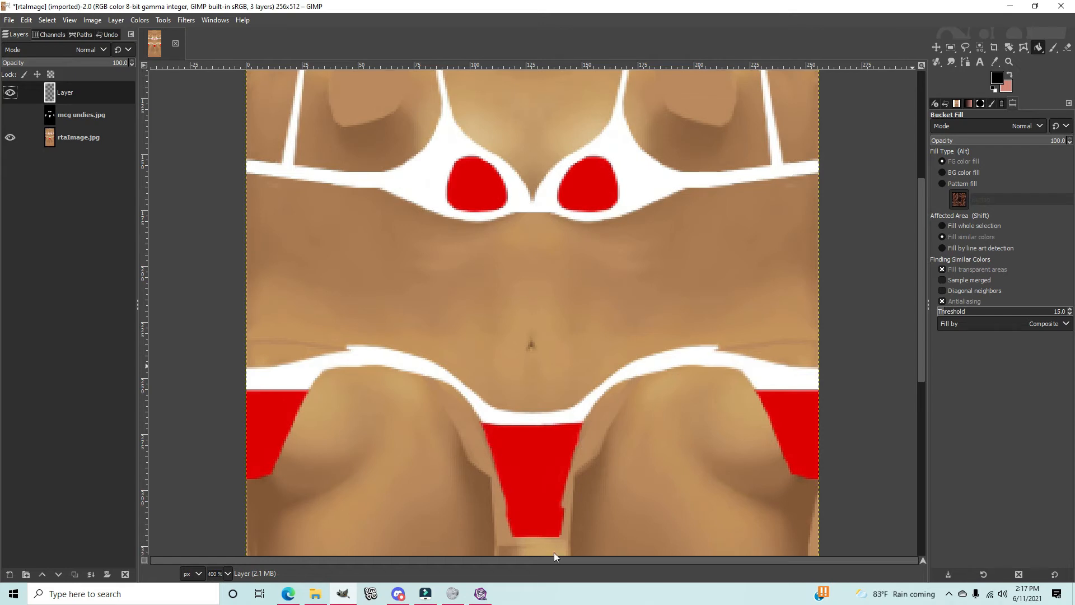
click(228, 574)
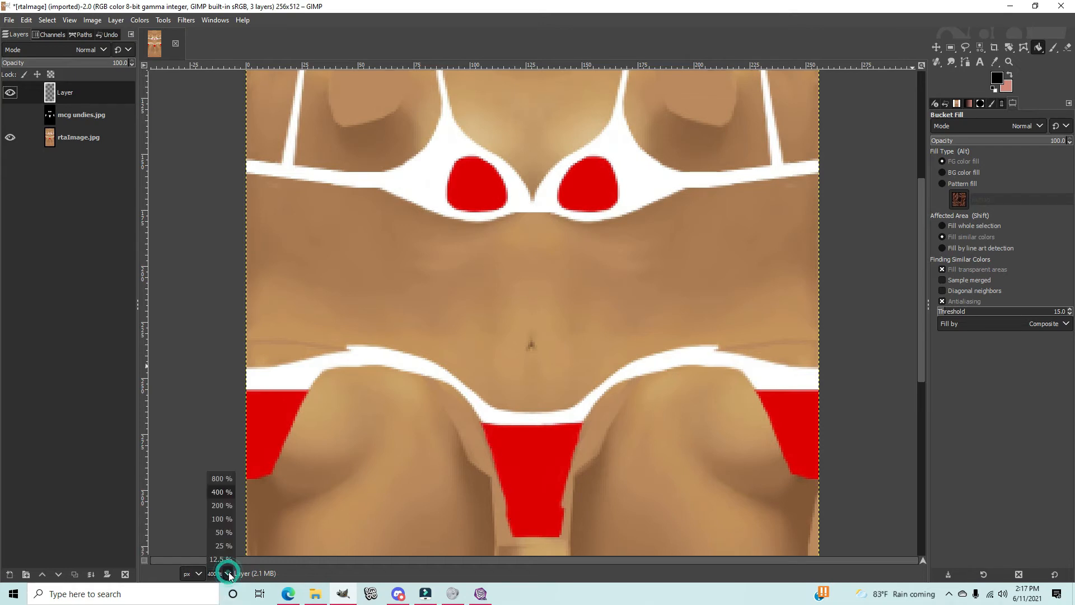
click(222, 479)
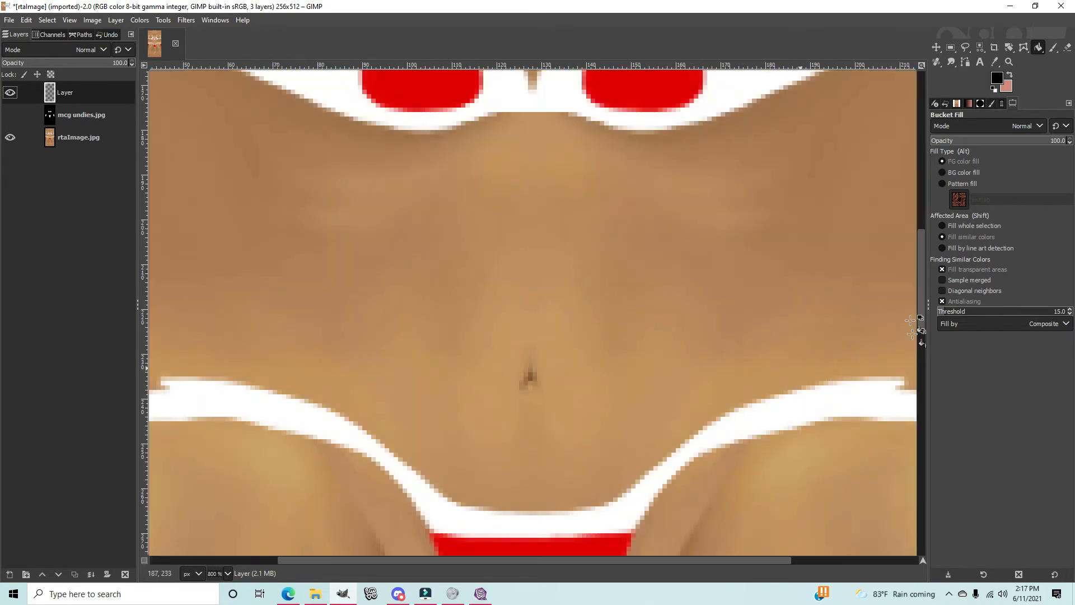
drag(919, 307, 918, 237)
click(1053, 46)
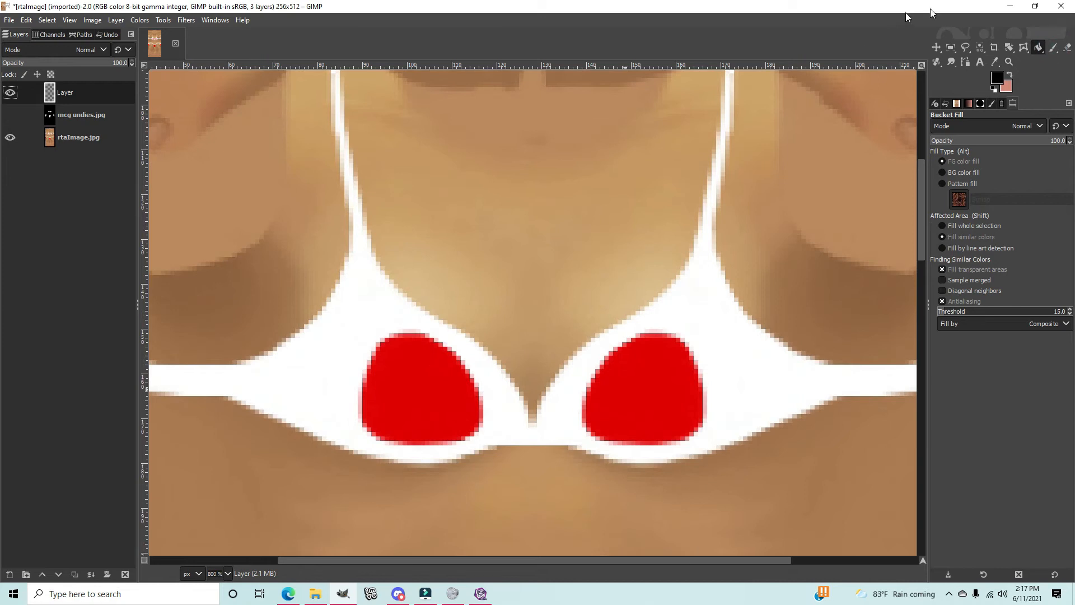
click(1052, 48)
click(995, 75)
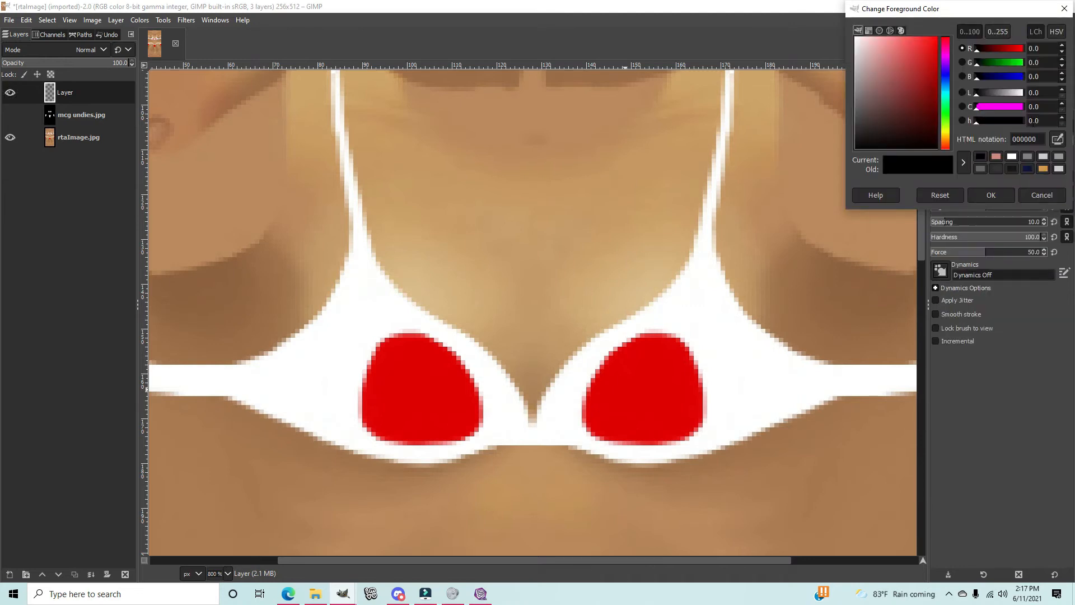
click(1010, 157)
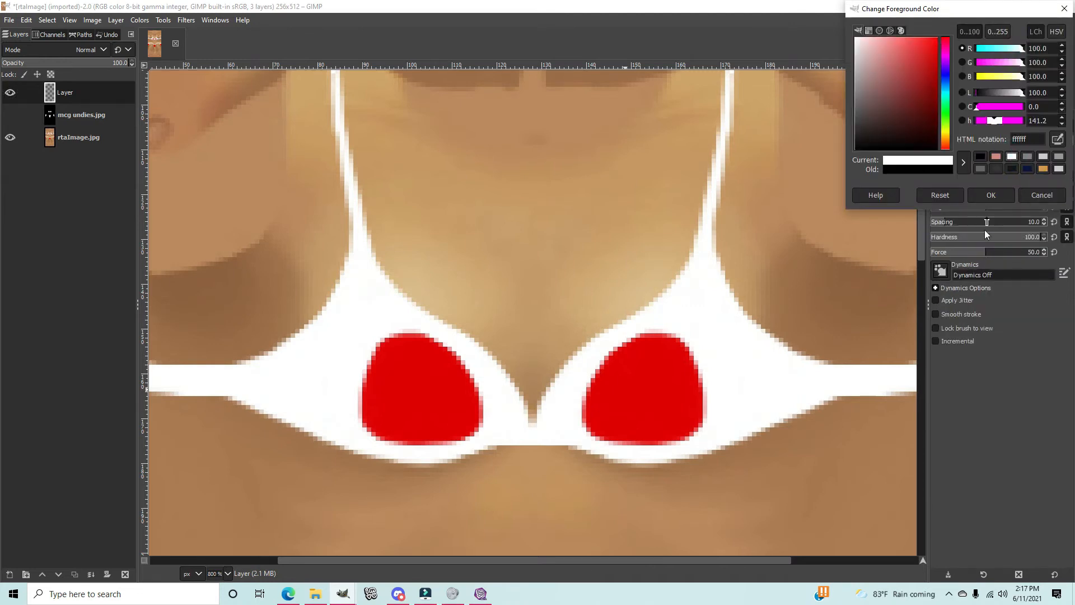
click(991, 195)
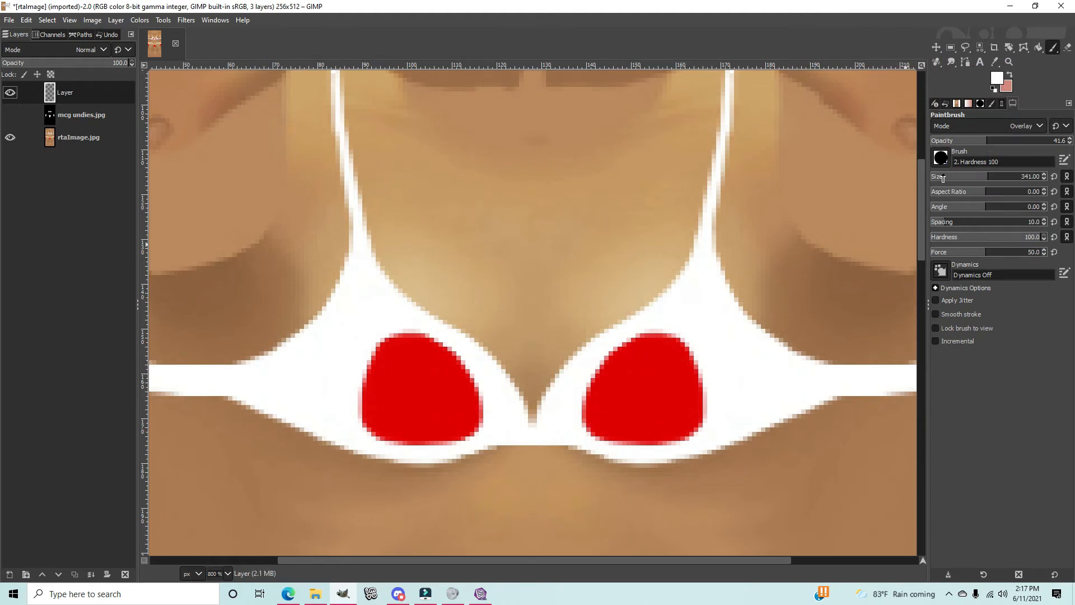
Step: Set the Paintbrush to Normal mode with 100 opacity and a brush size of 8
drag(992, 141, 1073, 140)
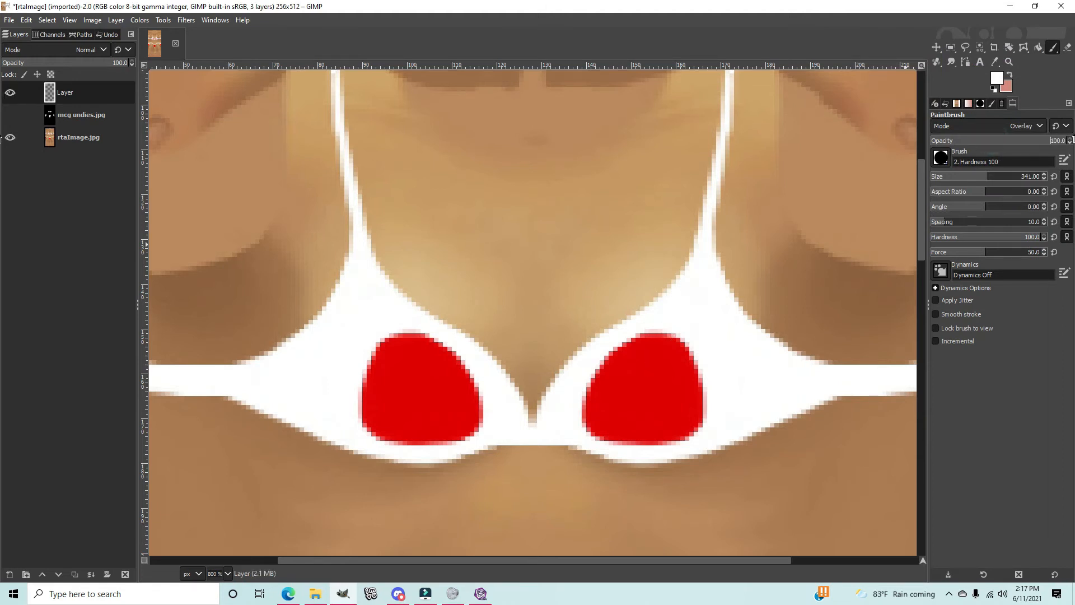
click(1020, 124)
click(1004, 130)
click(950, 142)
click(955, 180)
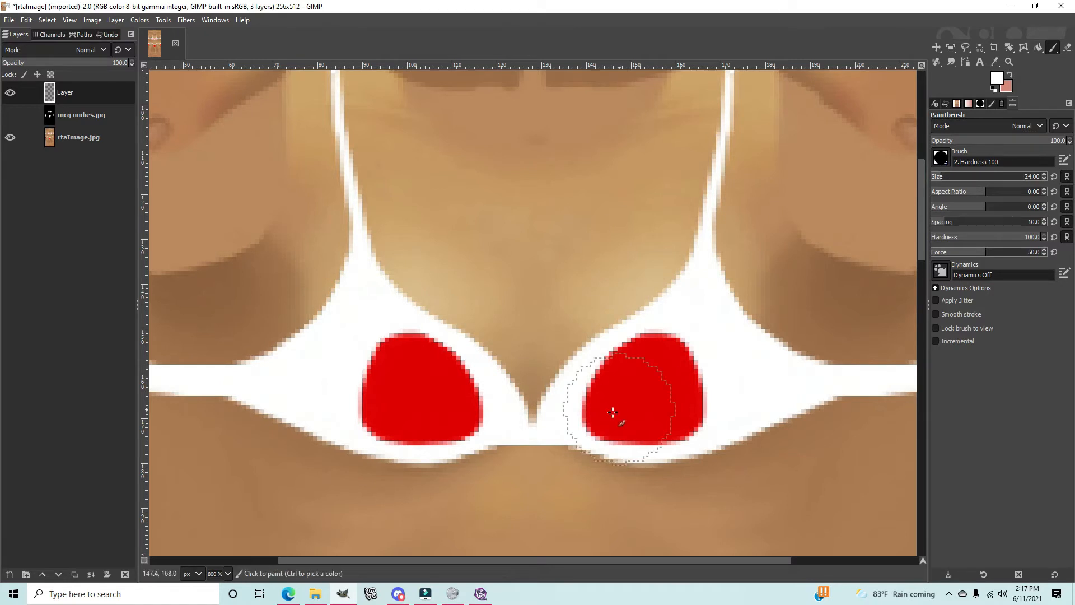
click(935, 177)
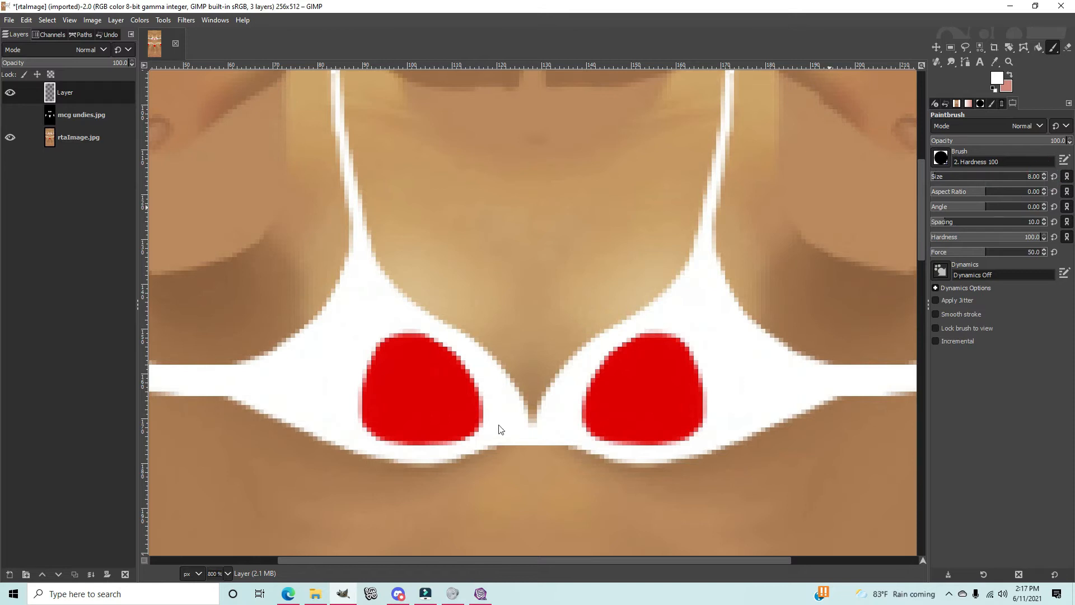
Step: Paint white over the entire red patch on the bra cup at the right of the image, on the new layer
click(603, 398)
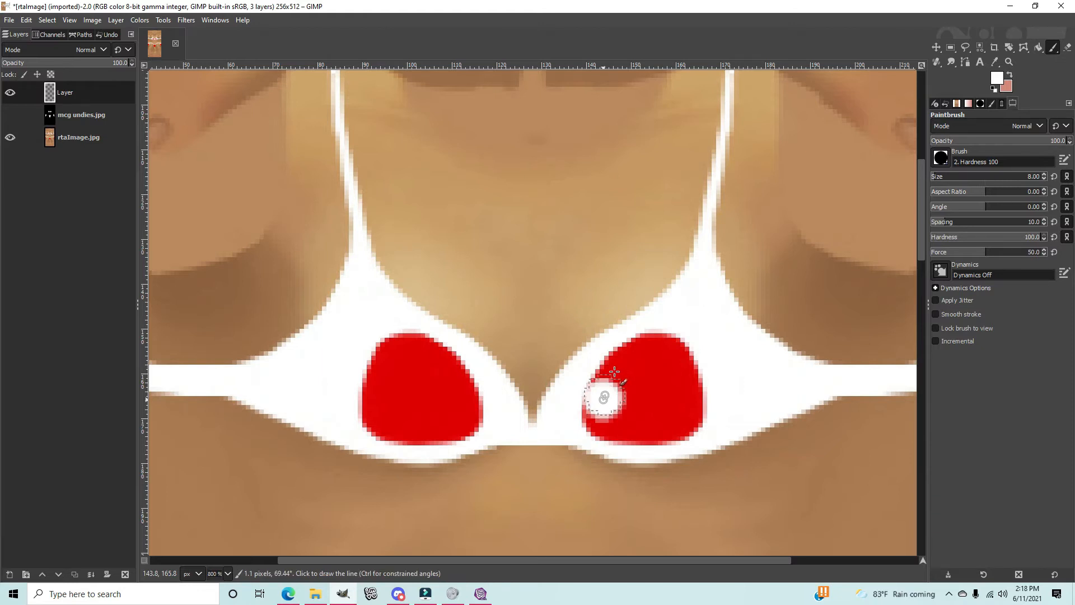
shift+click(614, 370)
shift+click(624, 355)
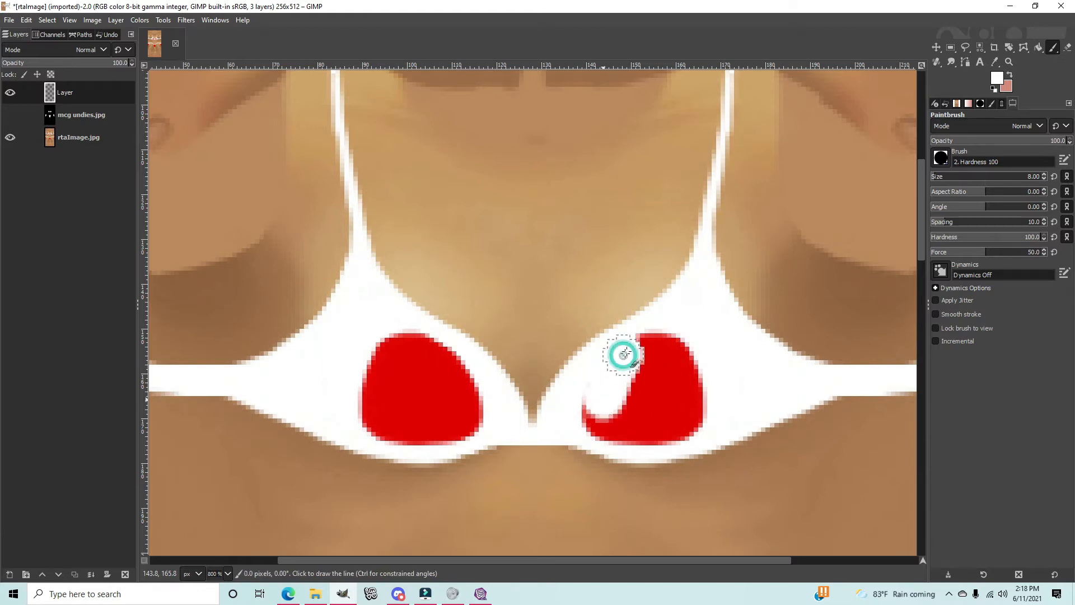
shift+click(633, 347)
shift+click(647, 341)
shift+click(663, 341)
shift+click(675, 354)
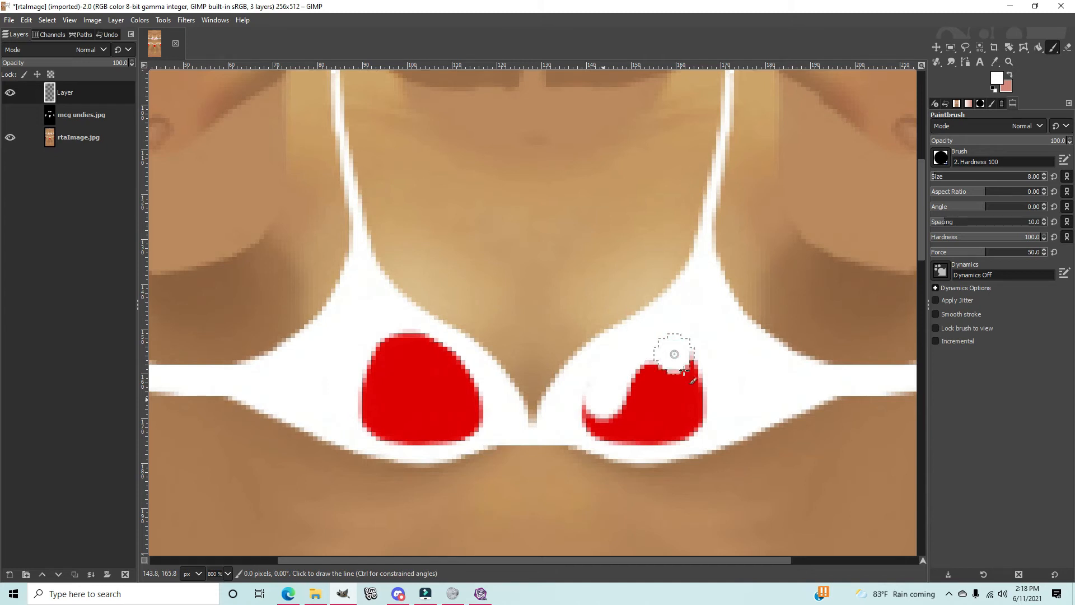
shift+click(689, 386)
shift+click(688, 413)
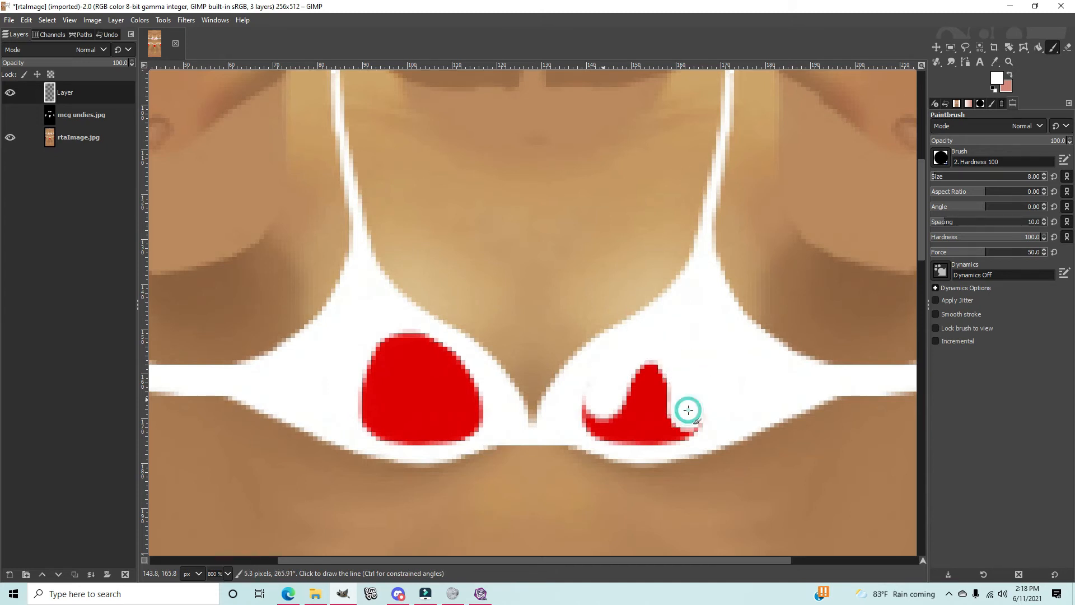
shift+click(684, 422)
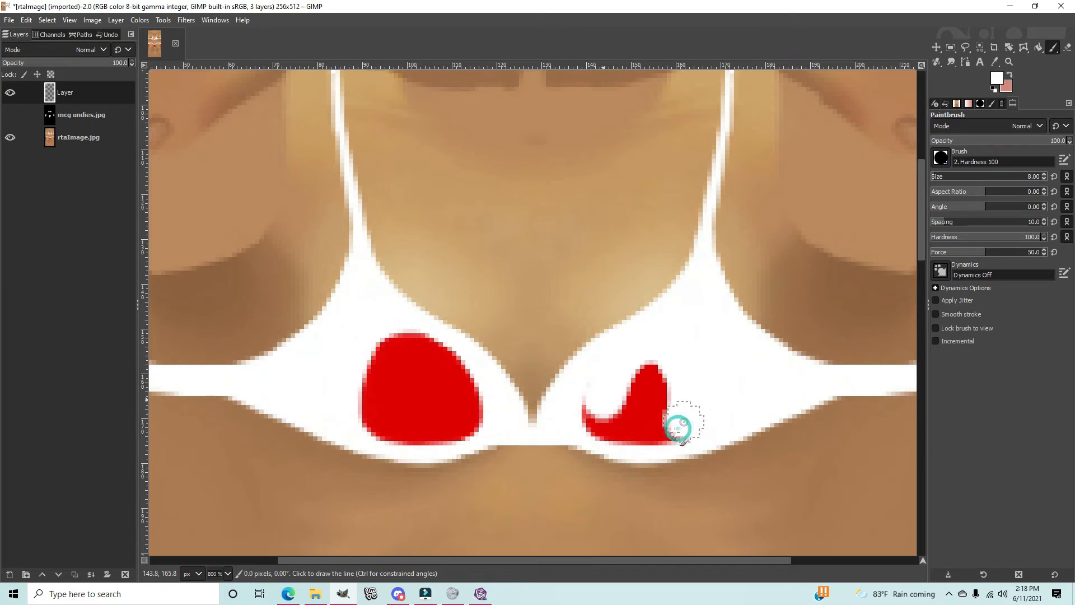
shift+click(660, 432)
drag(642, 432, 604, 432)
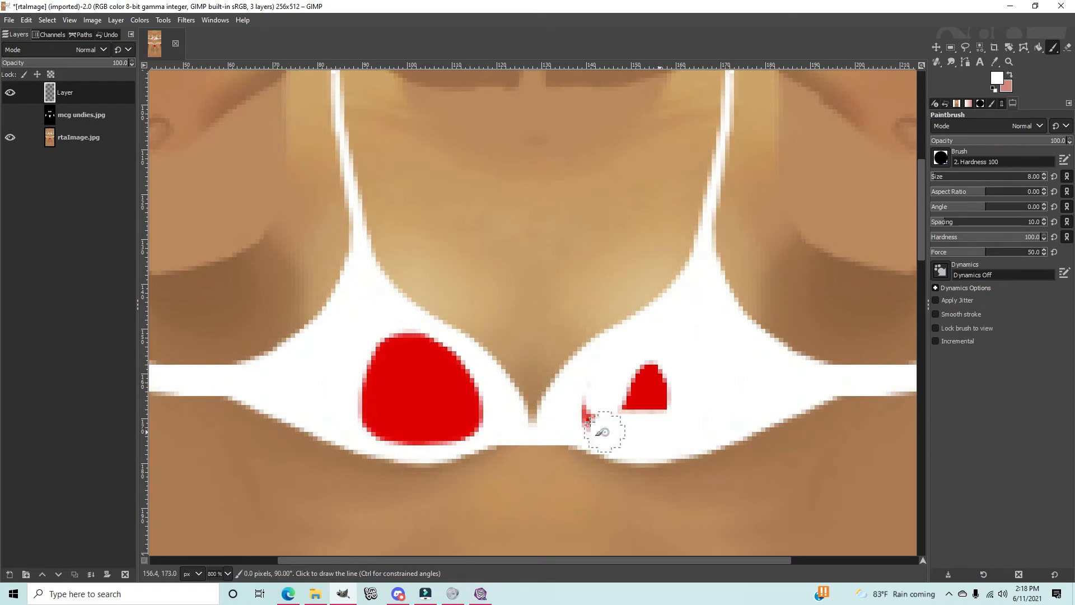
shift+click(591, 421)
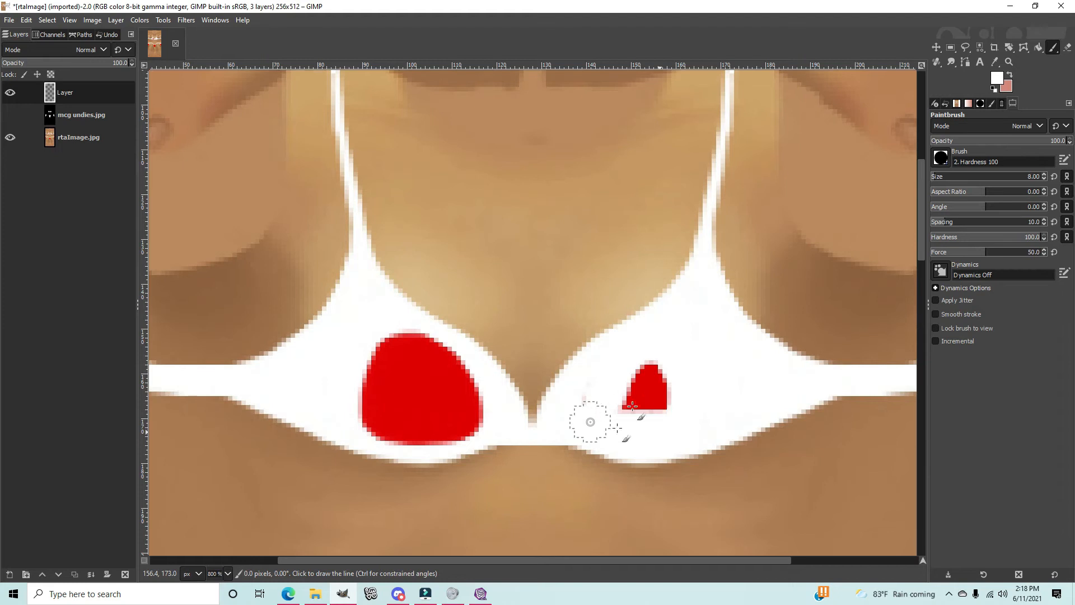
click(601, 396)
click(601, 396)
mouse_move(633, 387)
mouse_down()
mouse_move(628, 409)
mouse_move(660, 408)
mouse_move(646, 377)
mouse_up()
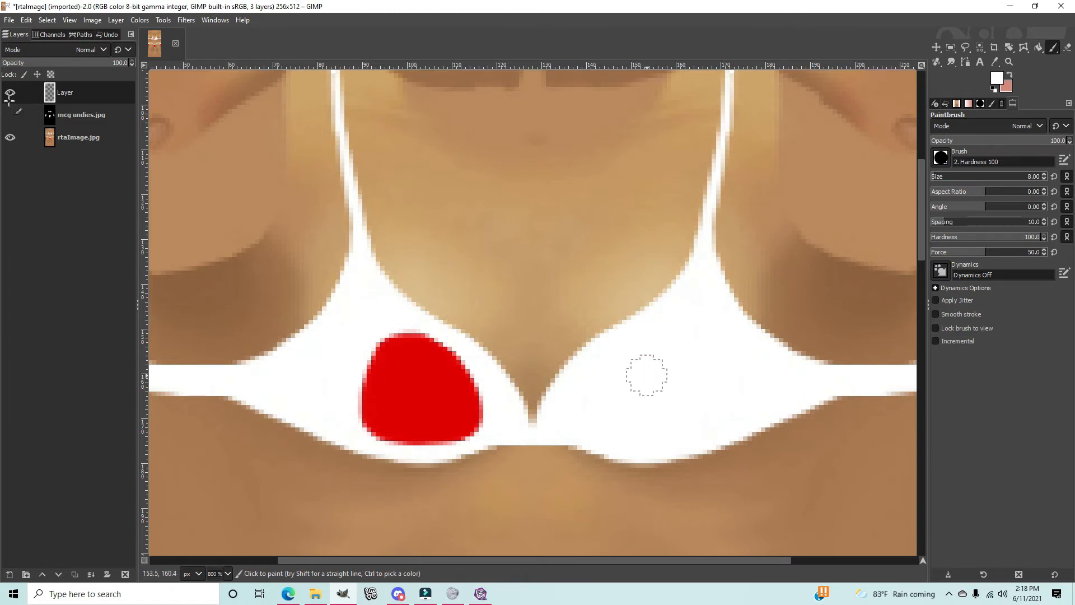
Step: Check the painted cup patch without rtaImage.jpg, and preview it over that texture at 51.5 layer opacity
click(10, 137)
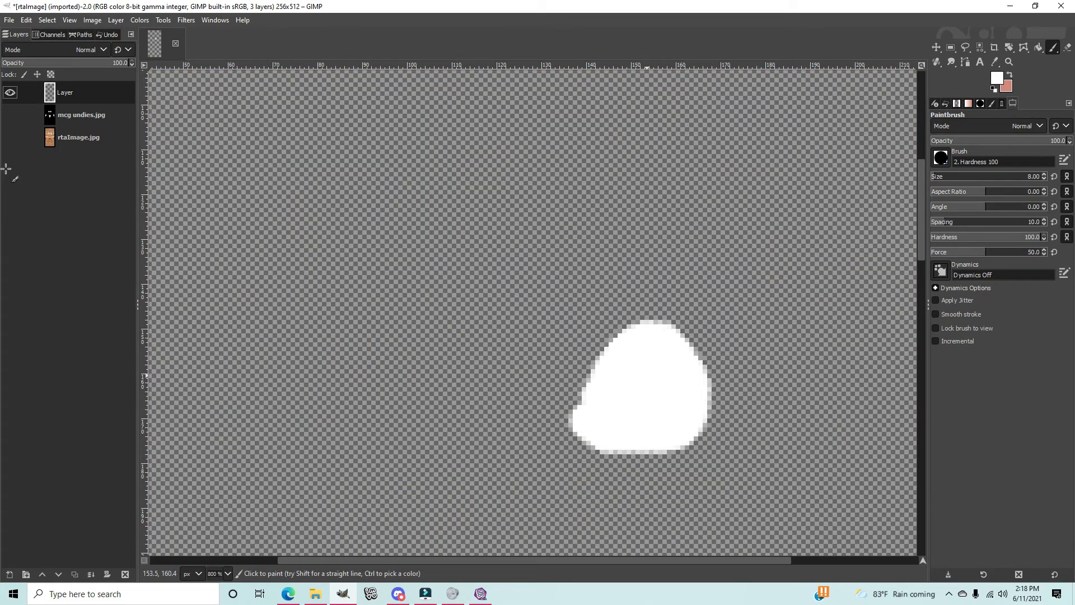
click(10, 137)
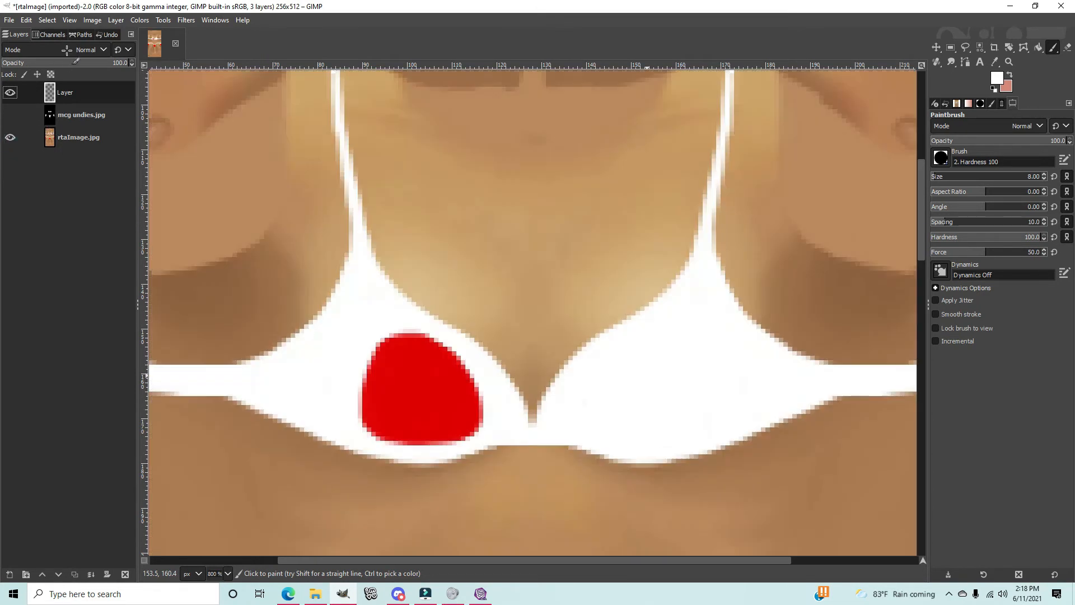
click(67, 63)
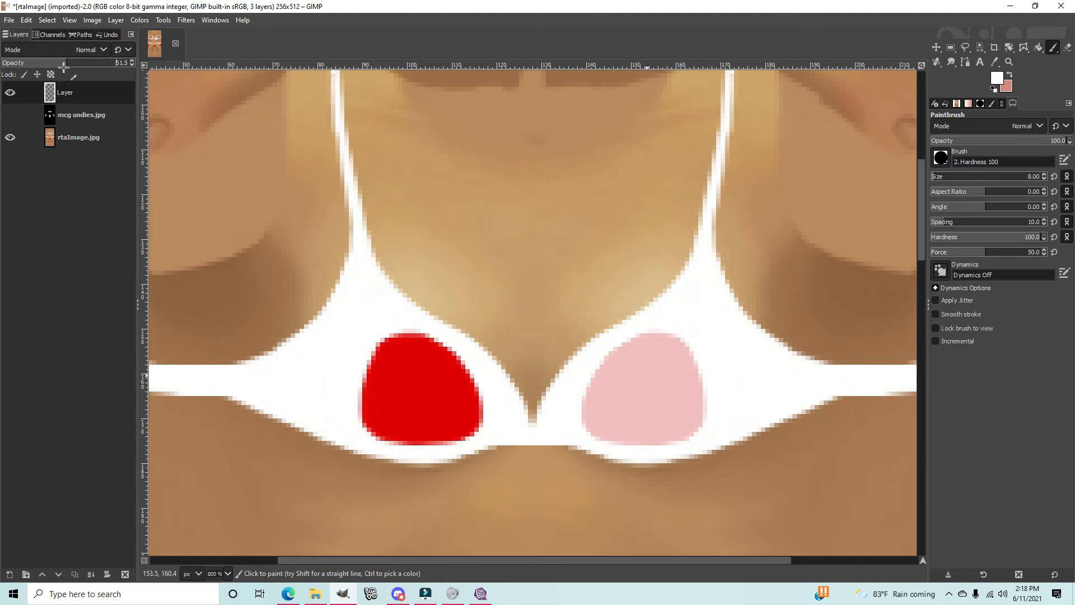
Step: Erase the bulge on the painted patch's lower inner edge, with rtaImage.jpg hidden meanwhile, and return the layer's opacity to 100
click(10, 139)
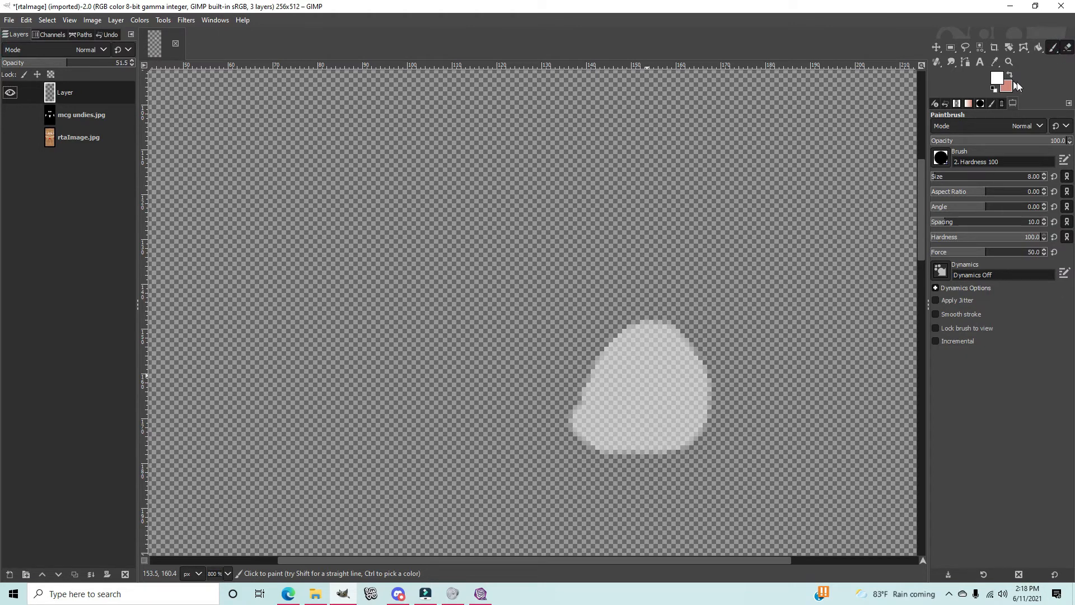
key(shift+e)
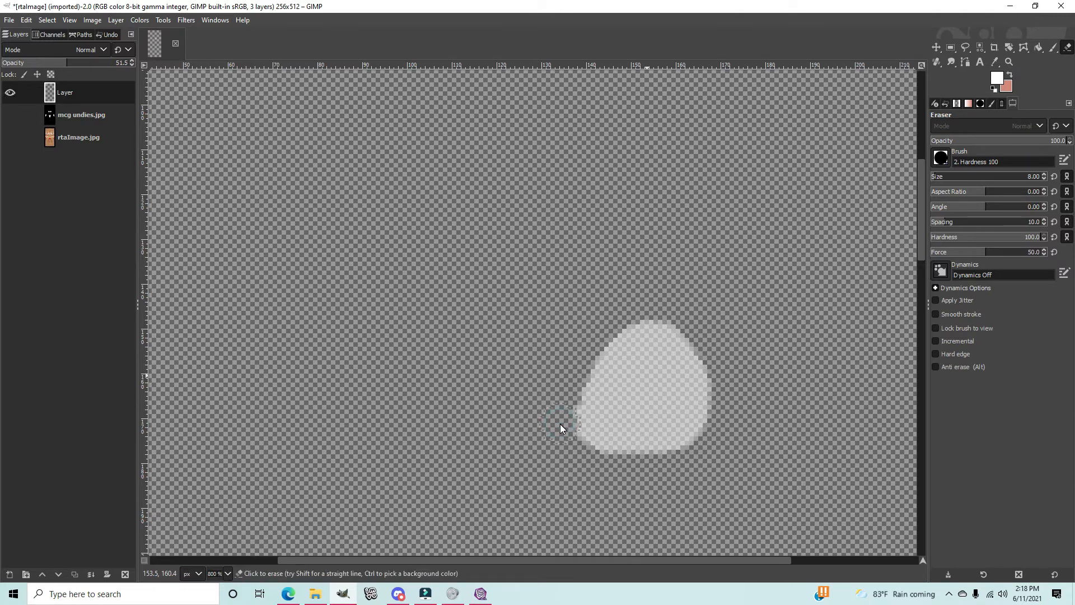
click(9, 116)
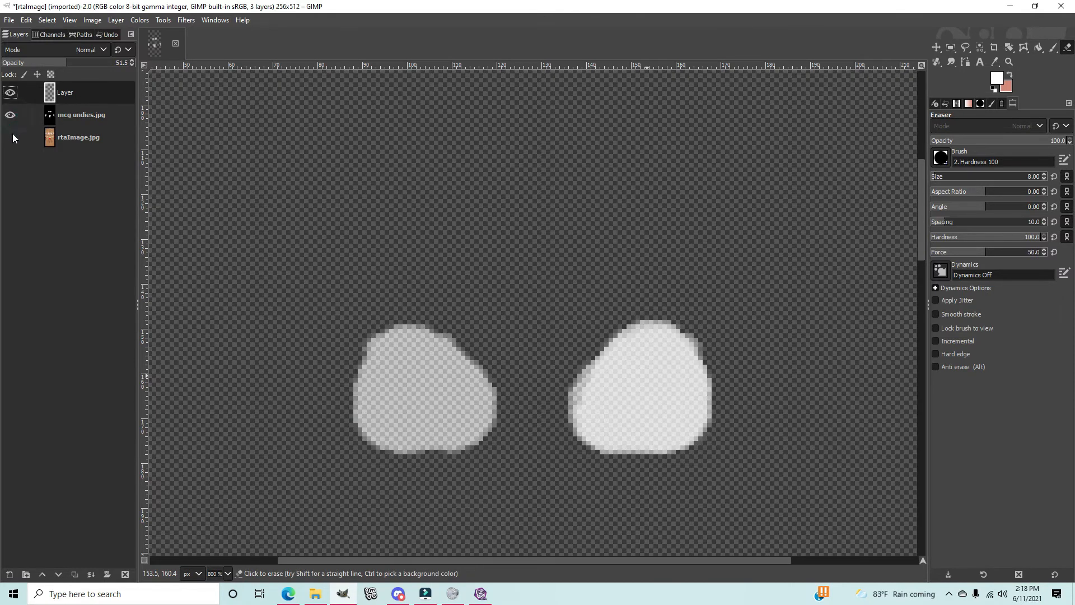
click(10, 114)
click(10, 137)
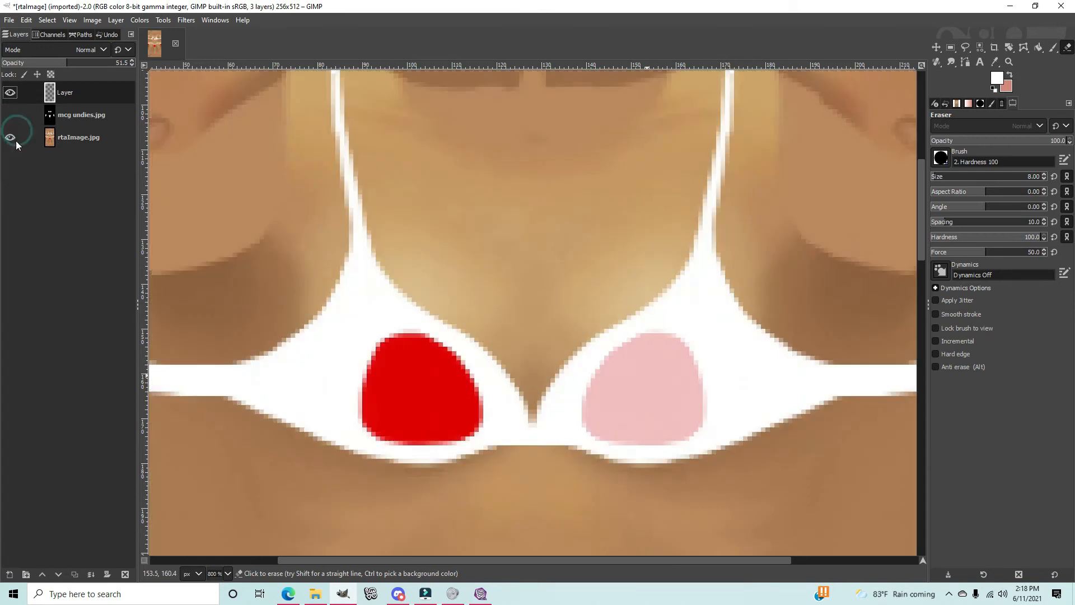
drag(70, 65, 185, 69)
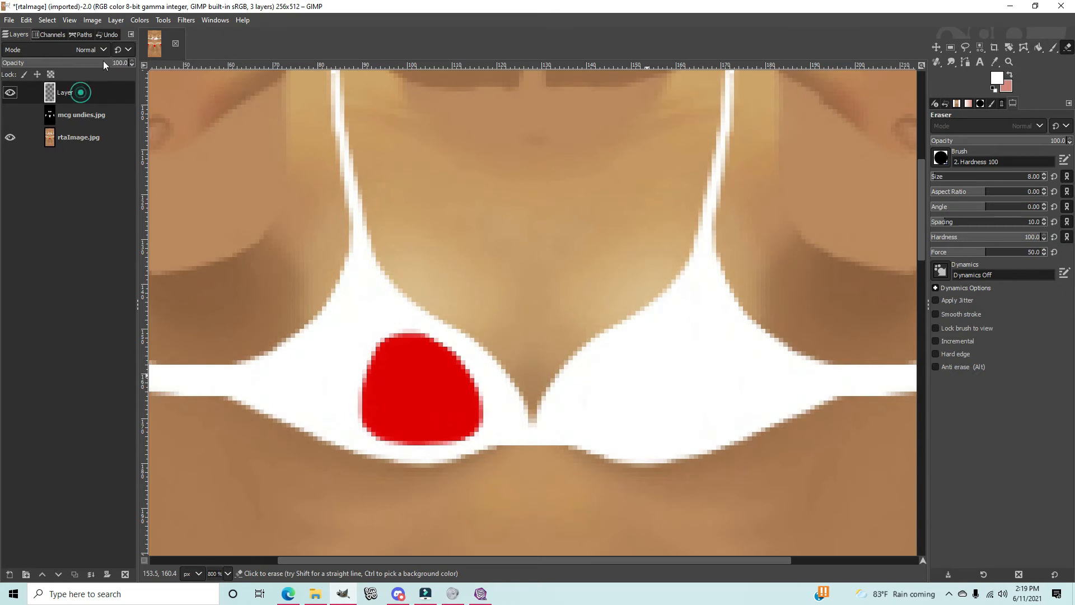
Step: Duplicate the painted layer and merge the unflipped copy back down
click(116, 20)
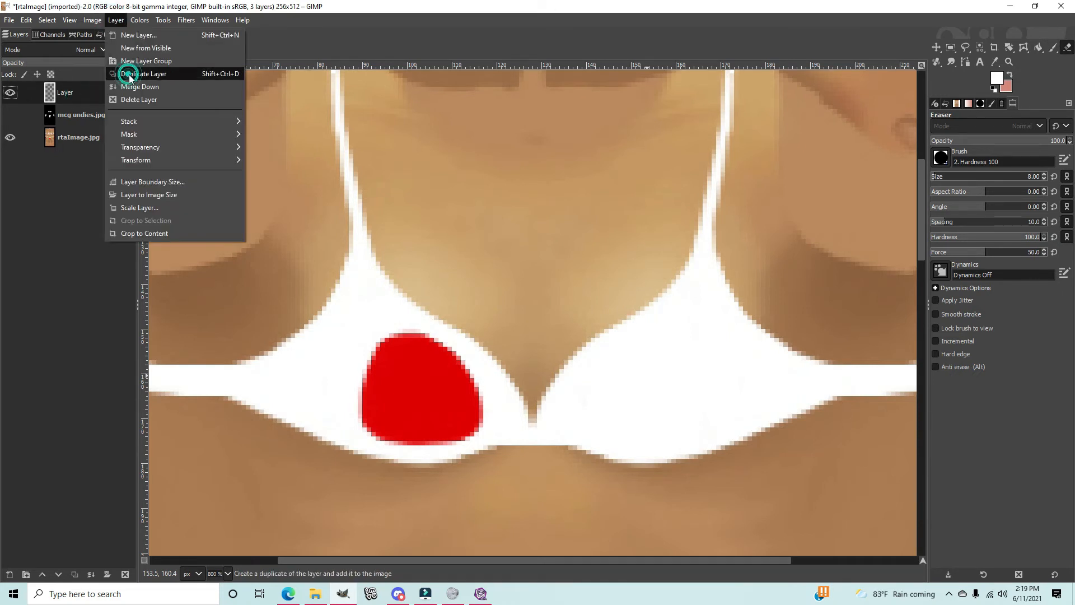
click(128, 75)
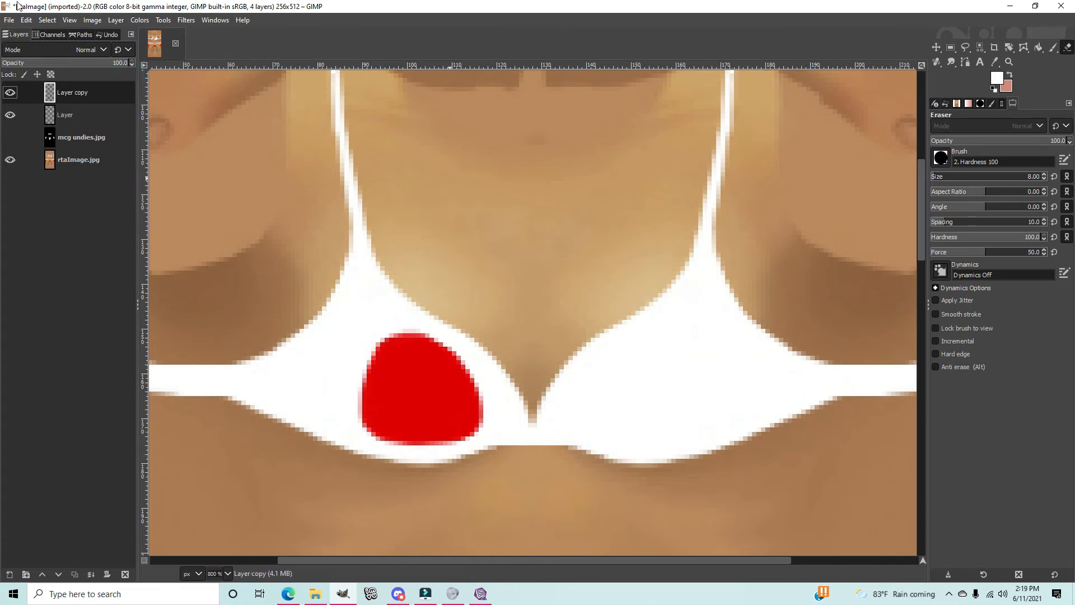
click(116, 20)
click(126, 91)
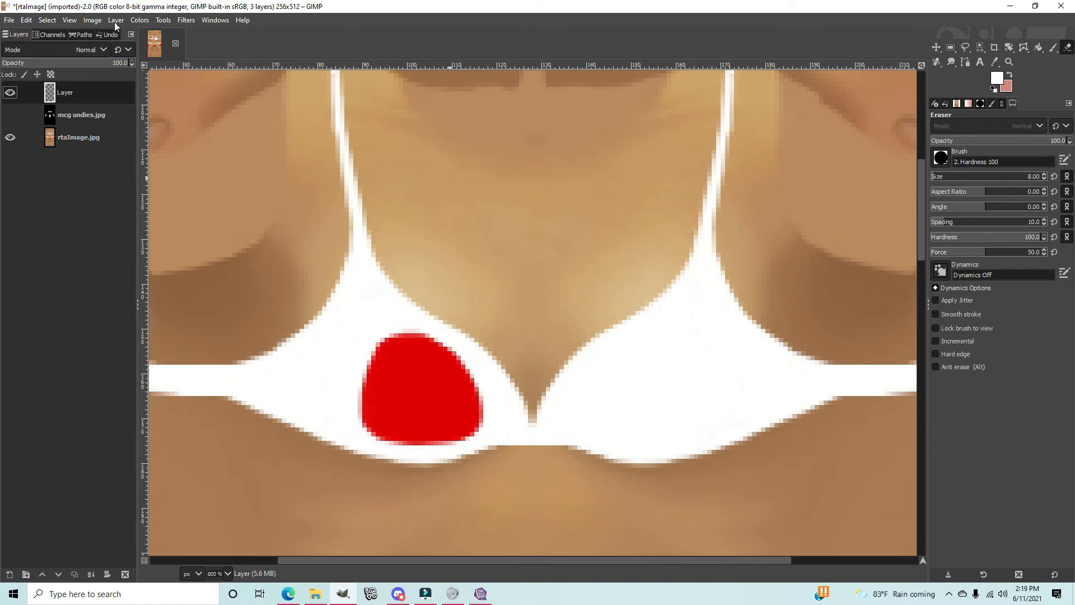
Step: Mirror the white patch onto the other bra cup by duplicating the layer, flipping the copy horizontally and merging it down
click(116, 21)
click(140, 73)
click(116, 20)
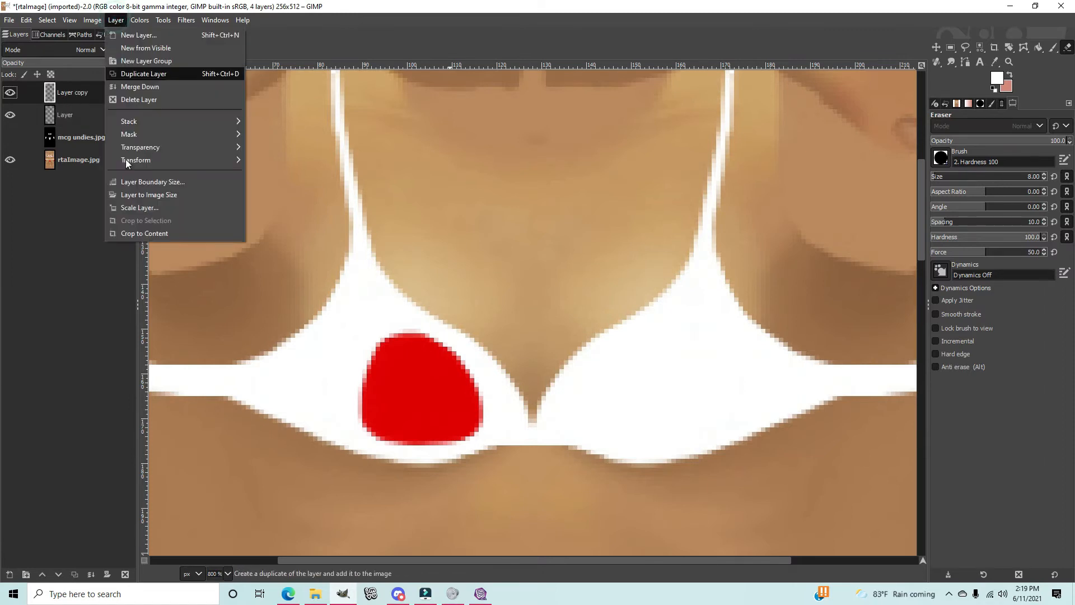
mouse_move(136, 160)
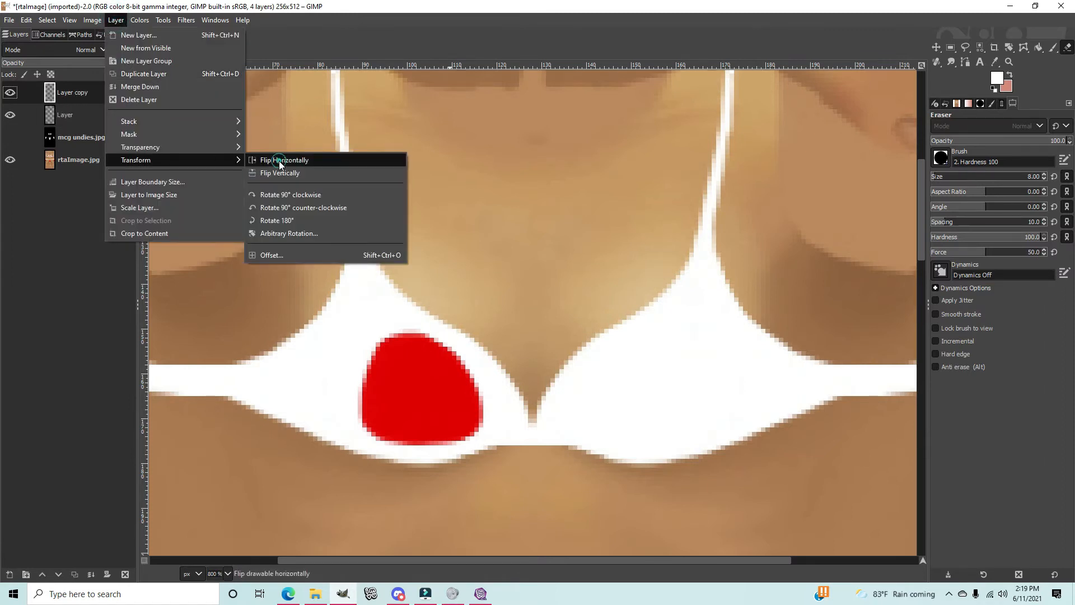
click(280, 163)
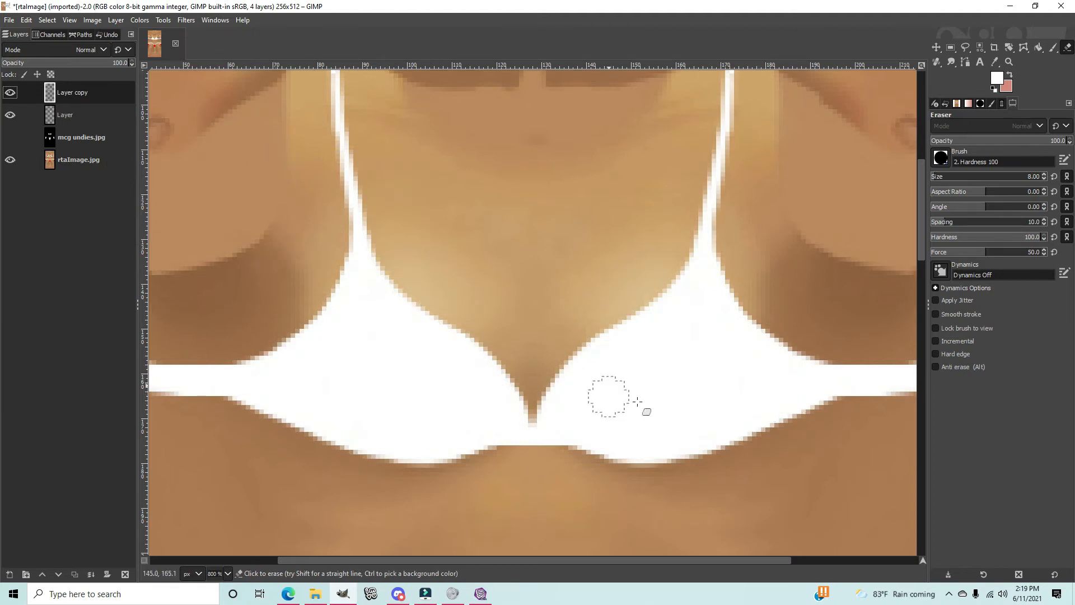
click(115, 20)
click(152, 89)
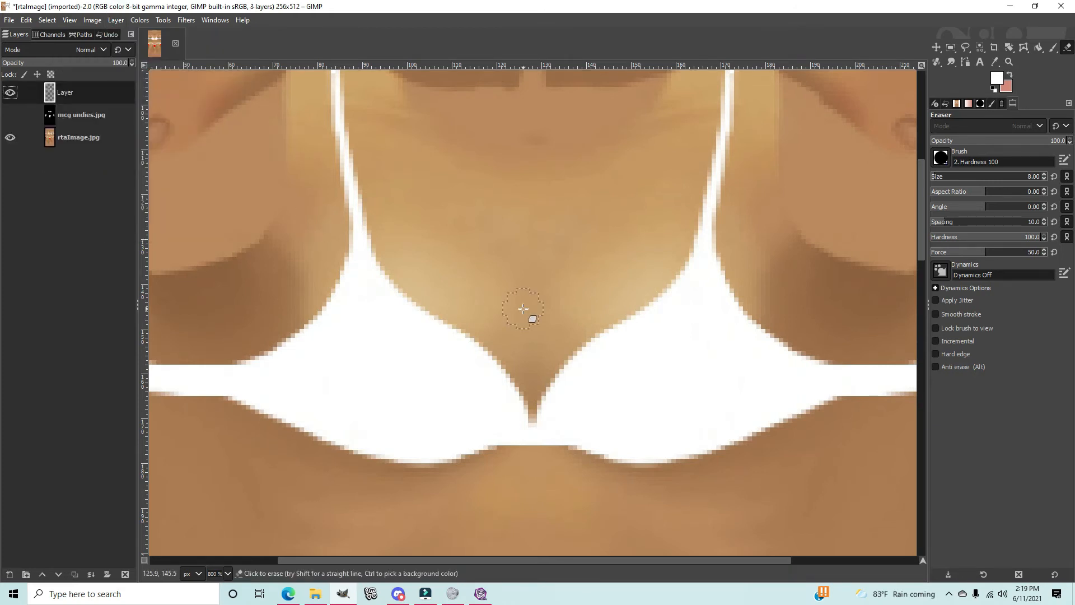
Step: Add a transparent 256 × 512 px layer directly above rtaImage.jpg
scroll(531, 318, down, 5)
scroll(523, 314, down, 4)
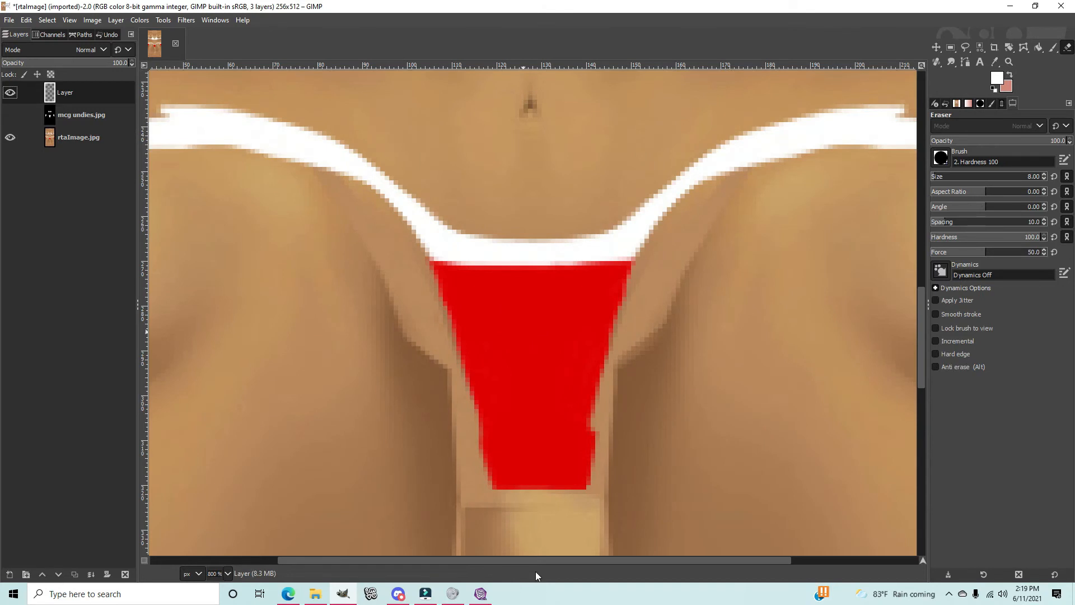
drag(555, 562, 783, 567)
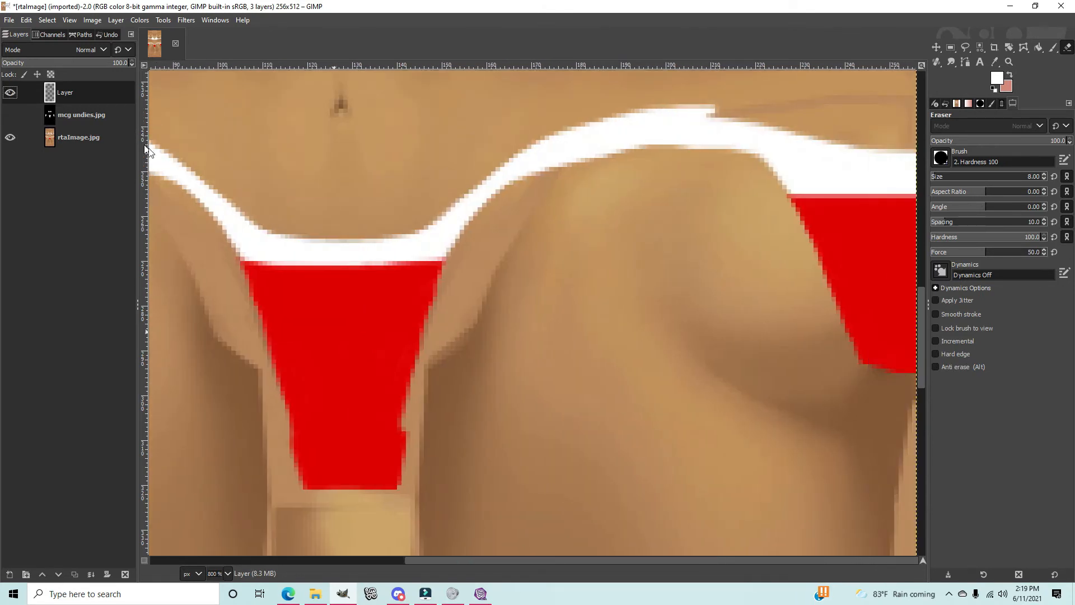
click(68, 134)
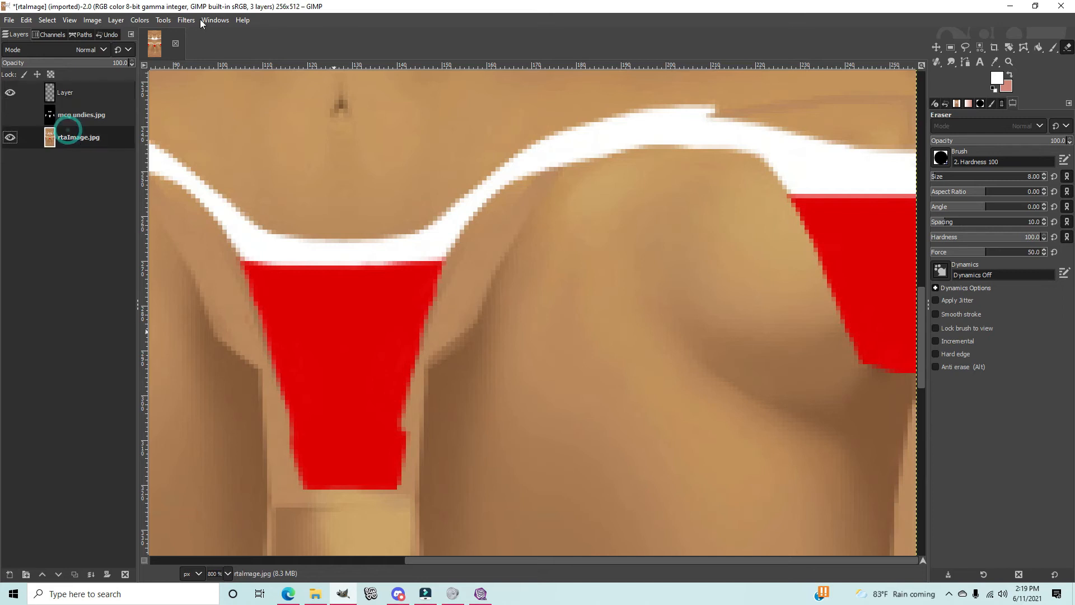
click(116, 20)
click(127, 35)
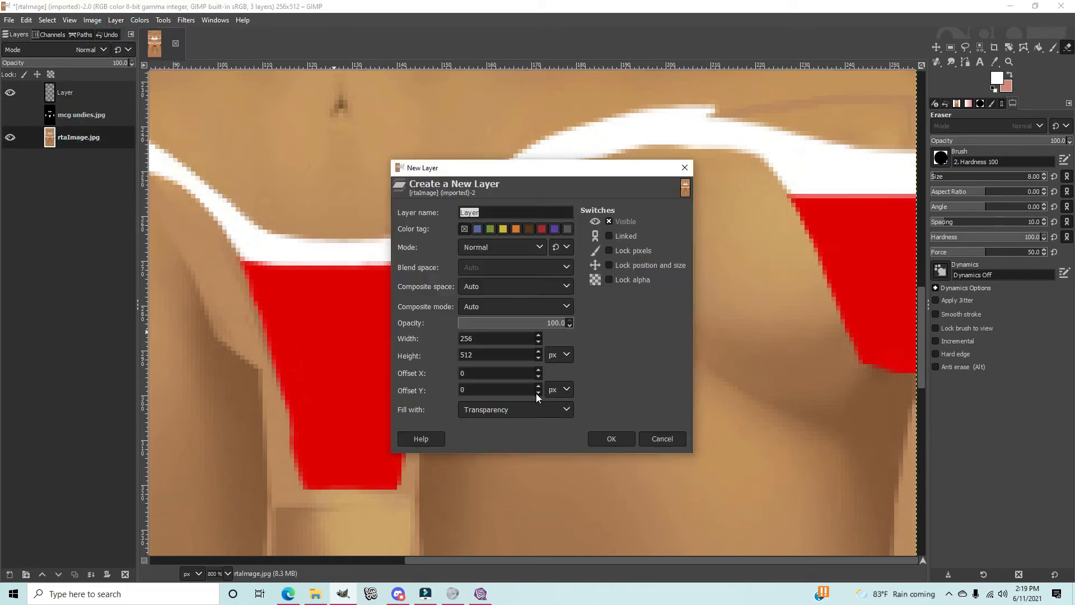
click(611, 439)
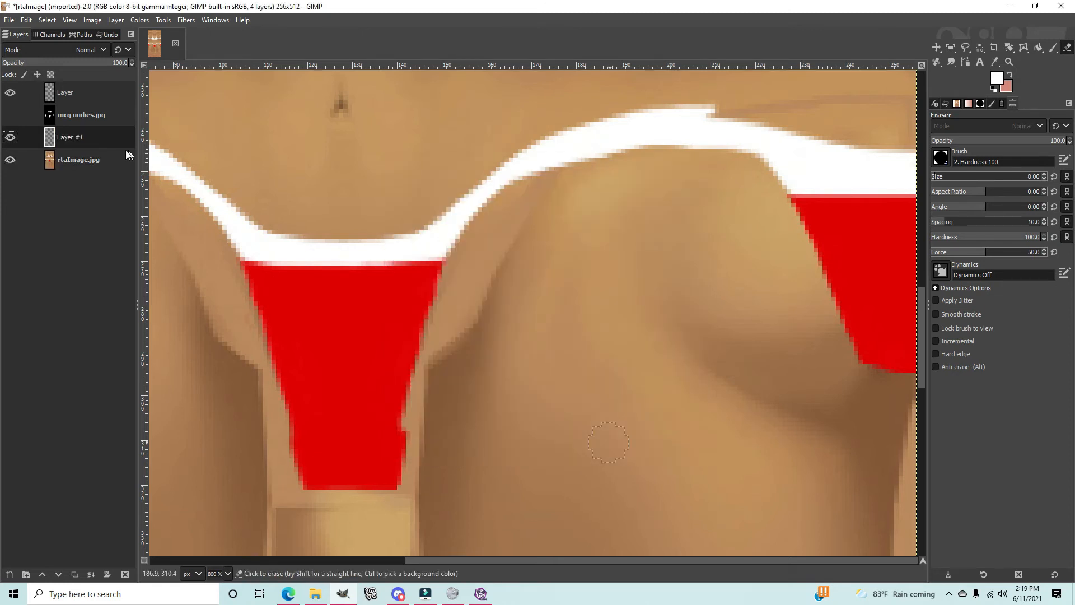
Step: Paint a straight white line with the size 6 Paintbrush down the red rear panel's edge along the image border
click(1053, 47)
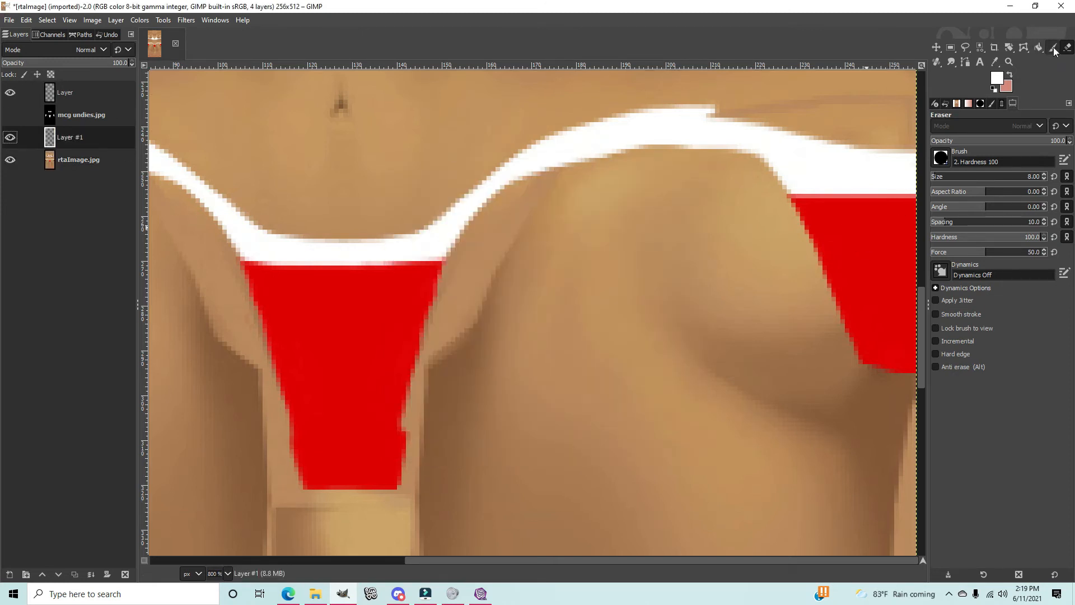
click(1046, 178)
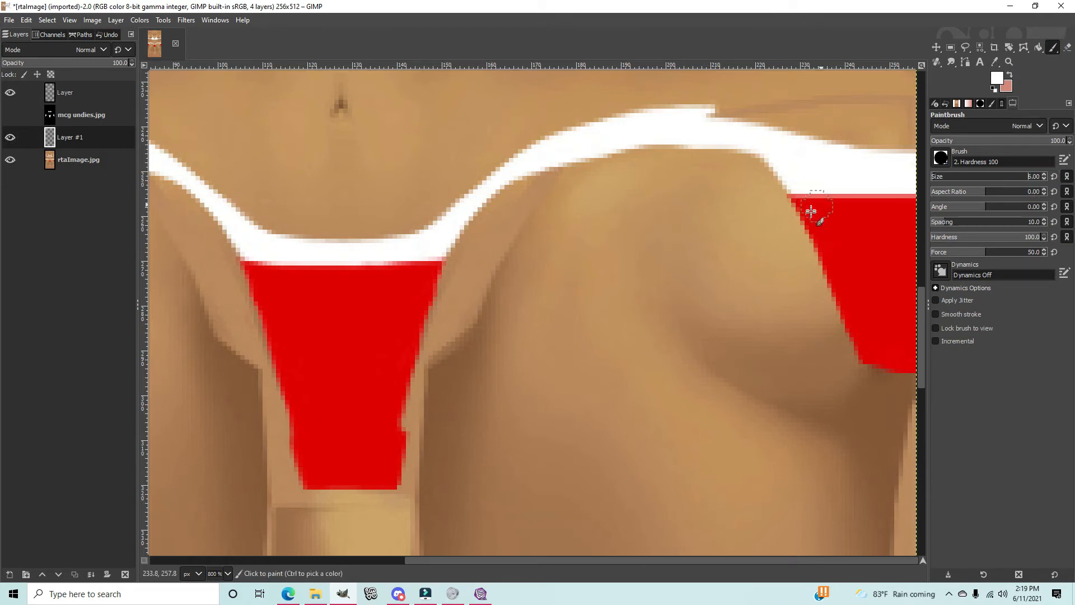
click(912, 210)
shift+click(915, 366)
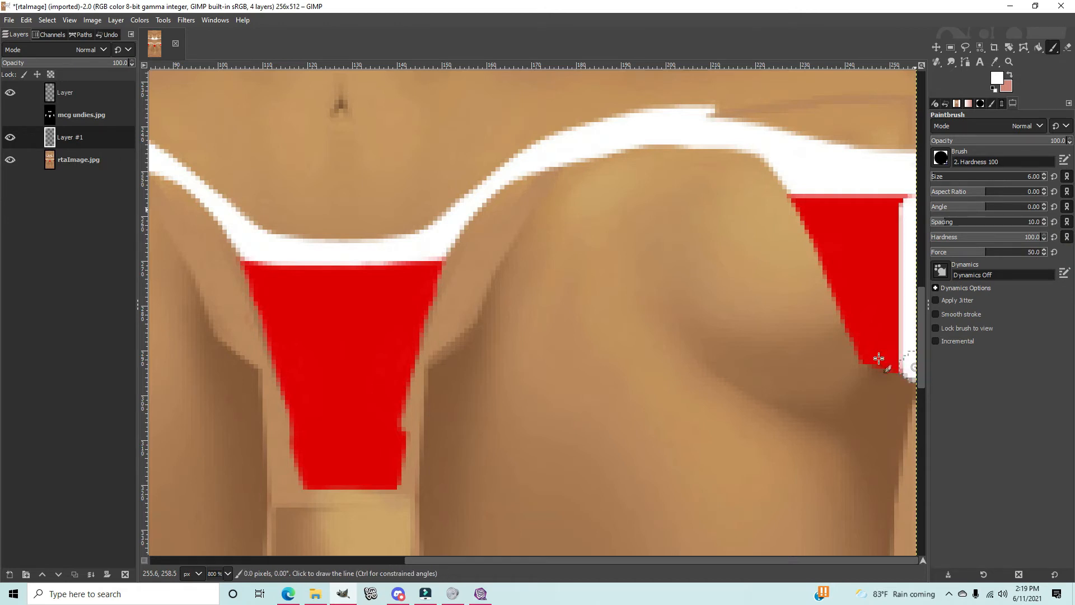
Step: Try to paint white straight strokes along the red rear panel's lower edge and up its slanted side
shift+click(877, 360)
shift+click(863, 349)
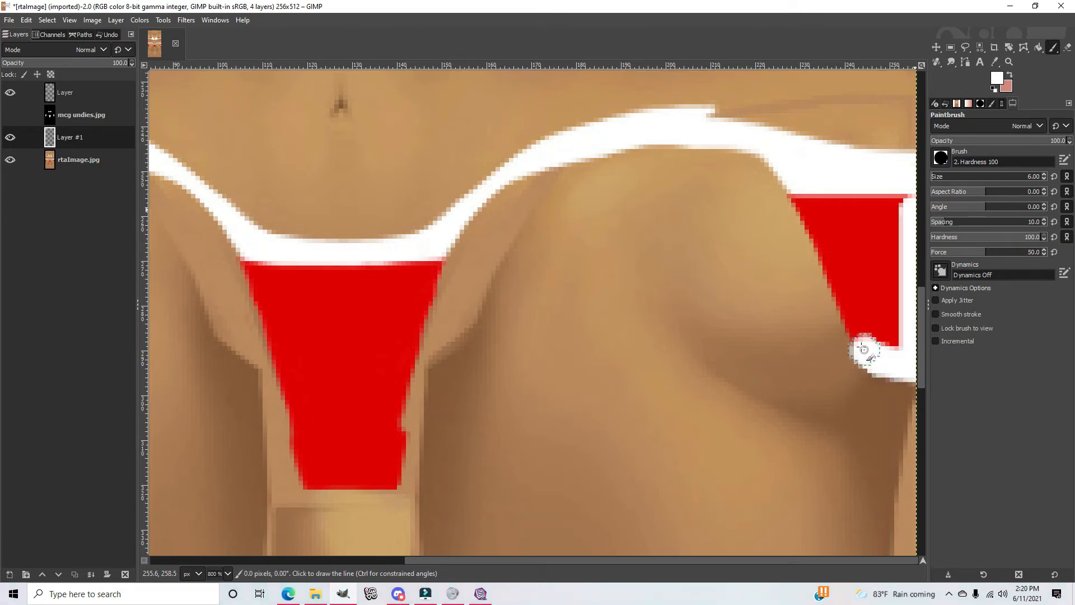
shift+click(843, 310)
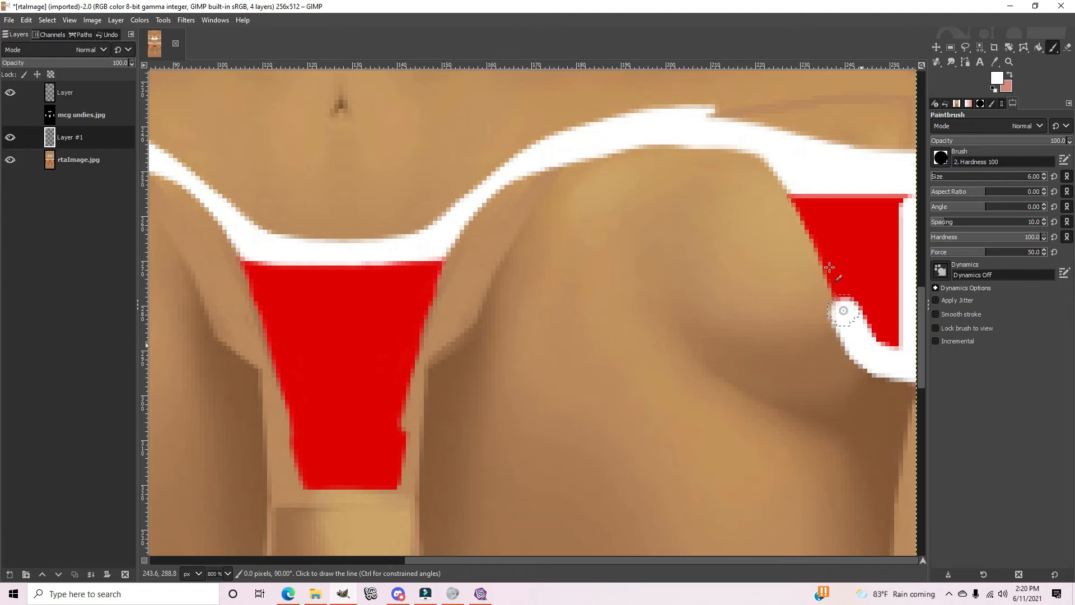
Step: Undo the white strokes on the red rear panel's lower edge and slanted side, keeping the border line
click(33, 21)
click(35, 23)
key(ctrl+z)
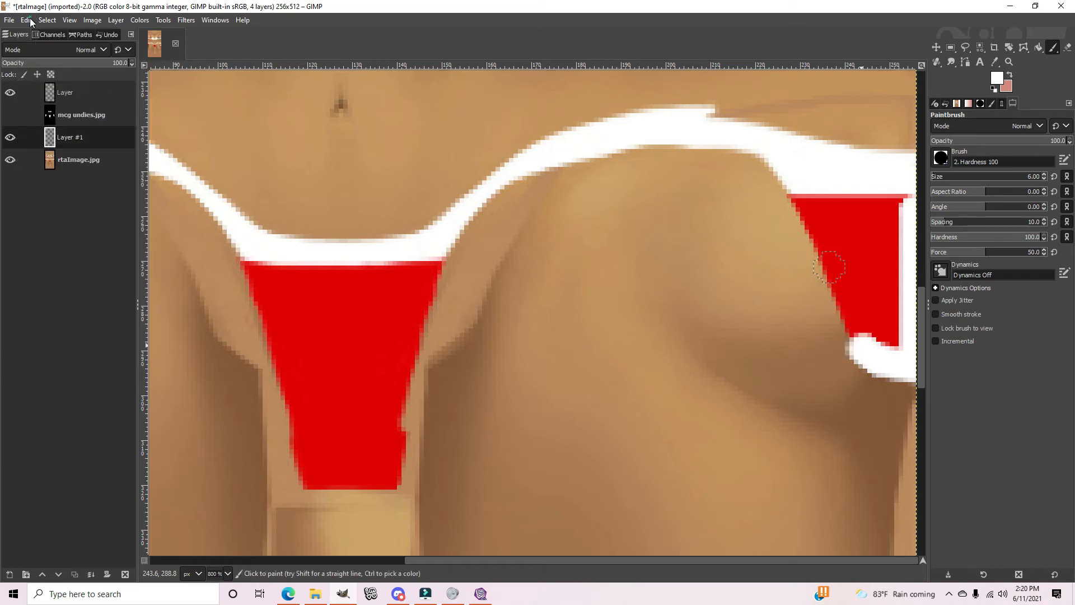
click(26, 21)
click(37, 35)
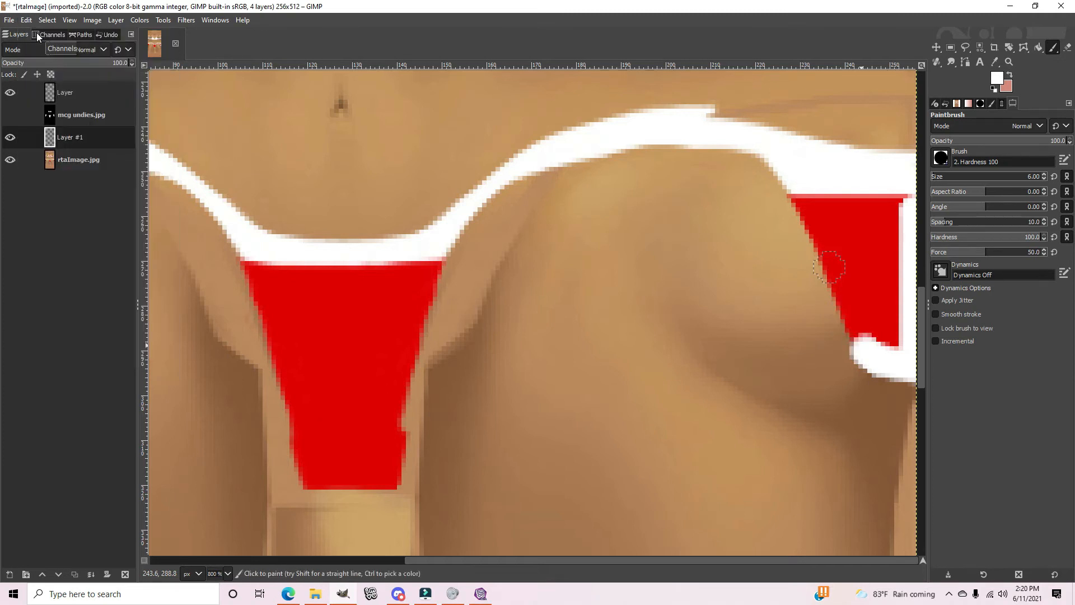
click(34, 21)
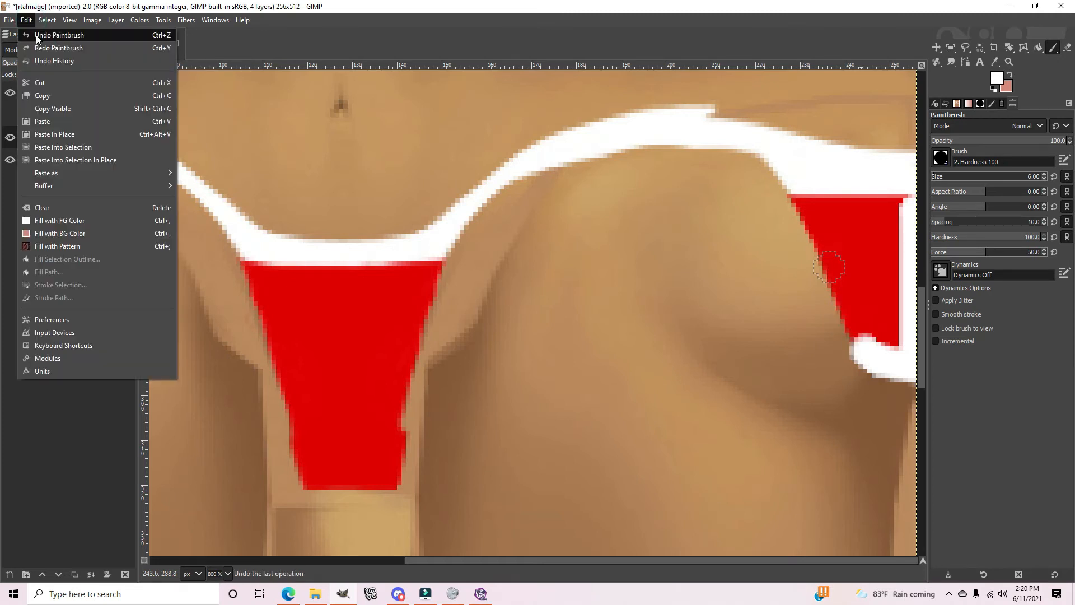
click(36, 35)
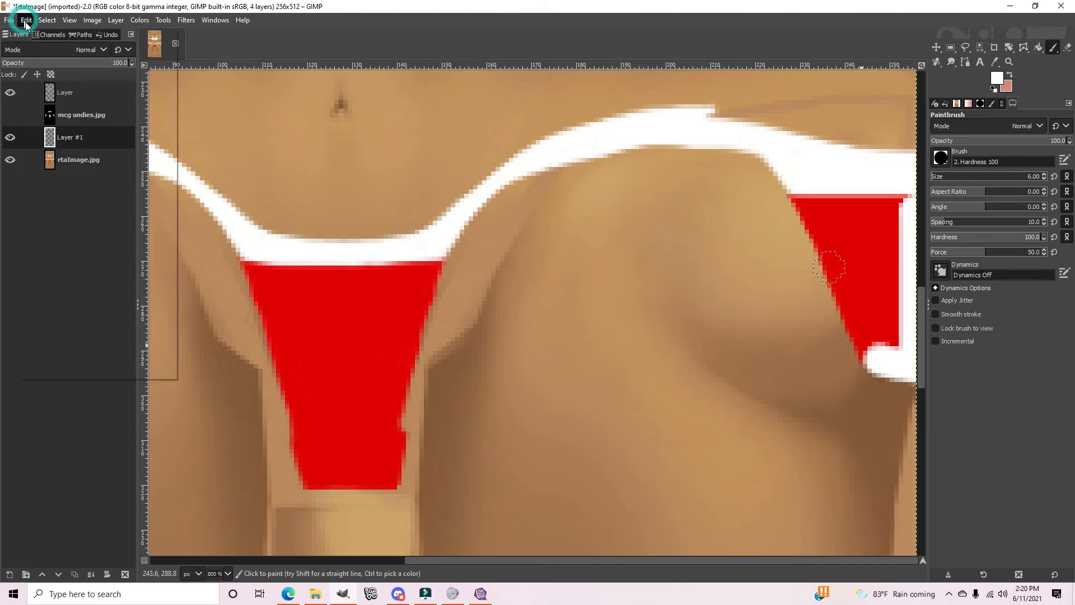
click(26, 20)
click(29, 34)
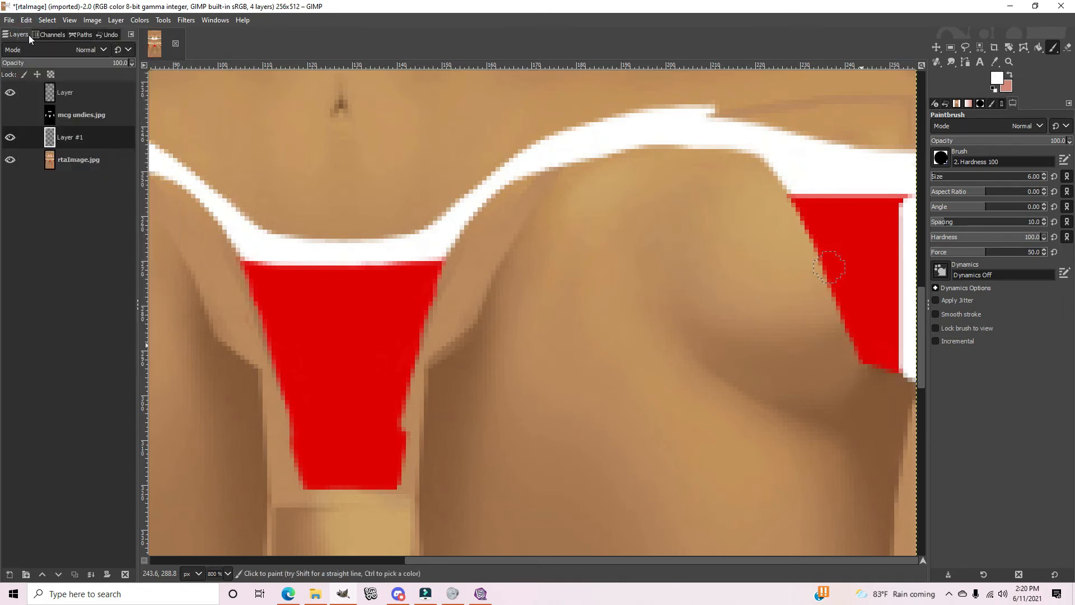
Step: Outline the red rear panel in white along its lower, slanted and upper edges, and paint over the remaining red inside
click(897, 355)
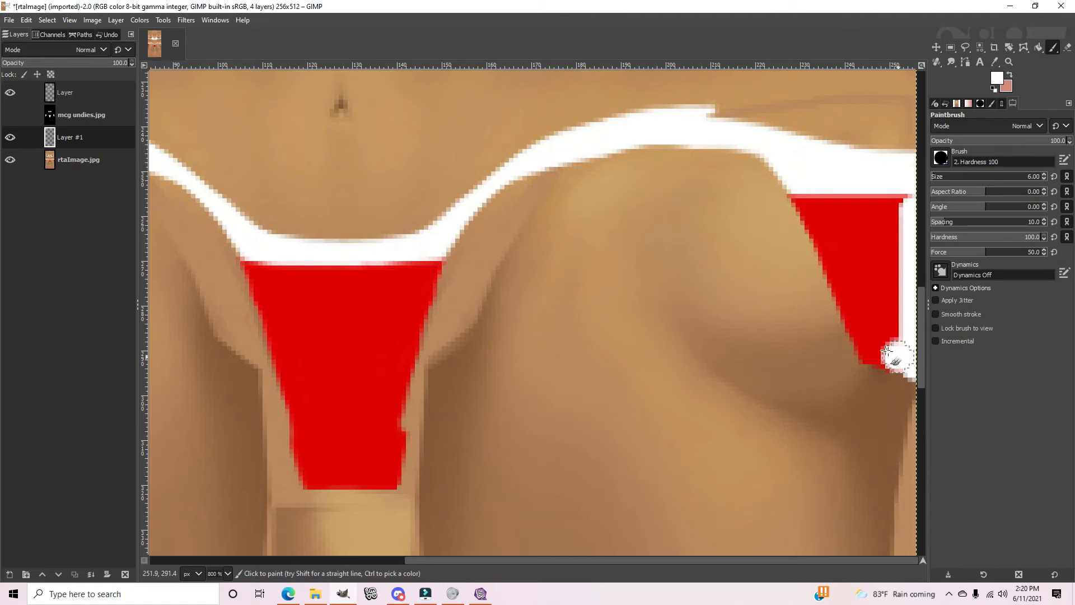
drag(878, 351, 863, 340)
click(863, 340)
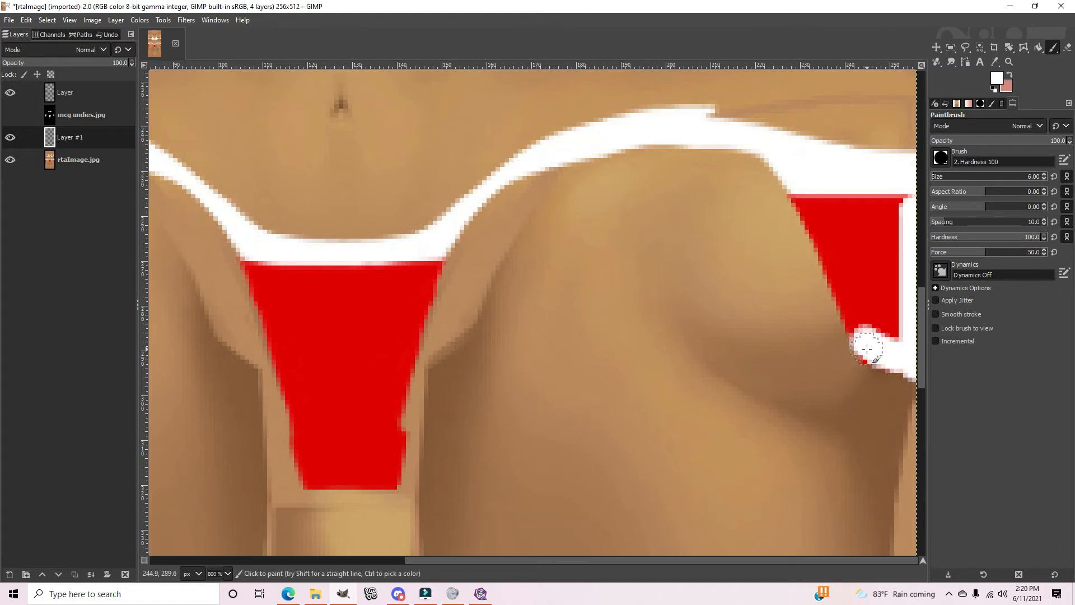
click(867, 348)
click(857, 318)
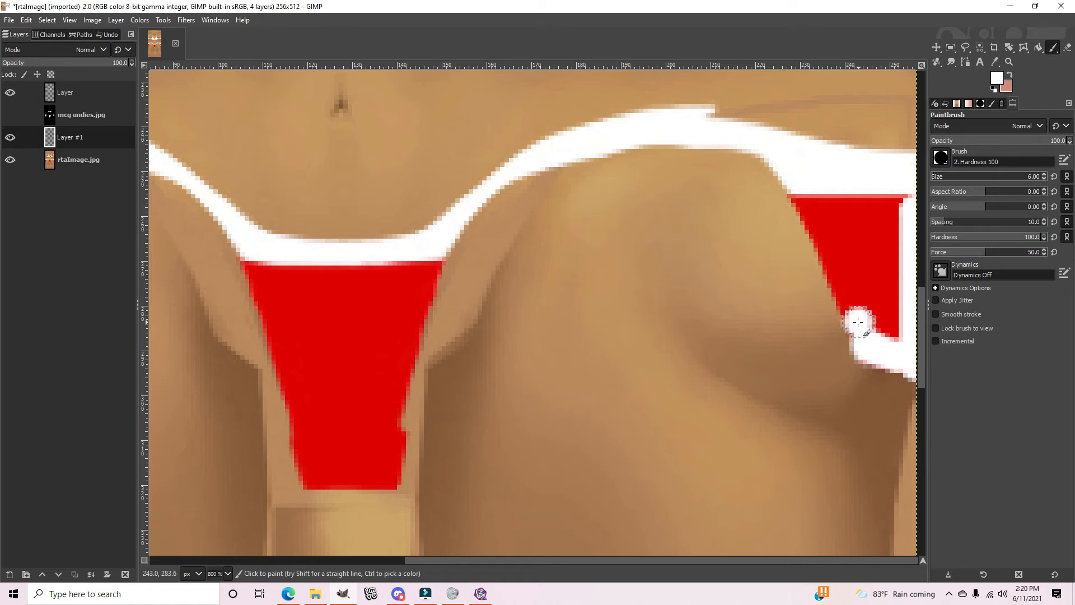
shift+click(796, 199)
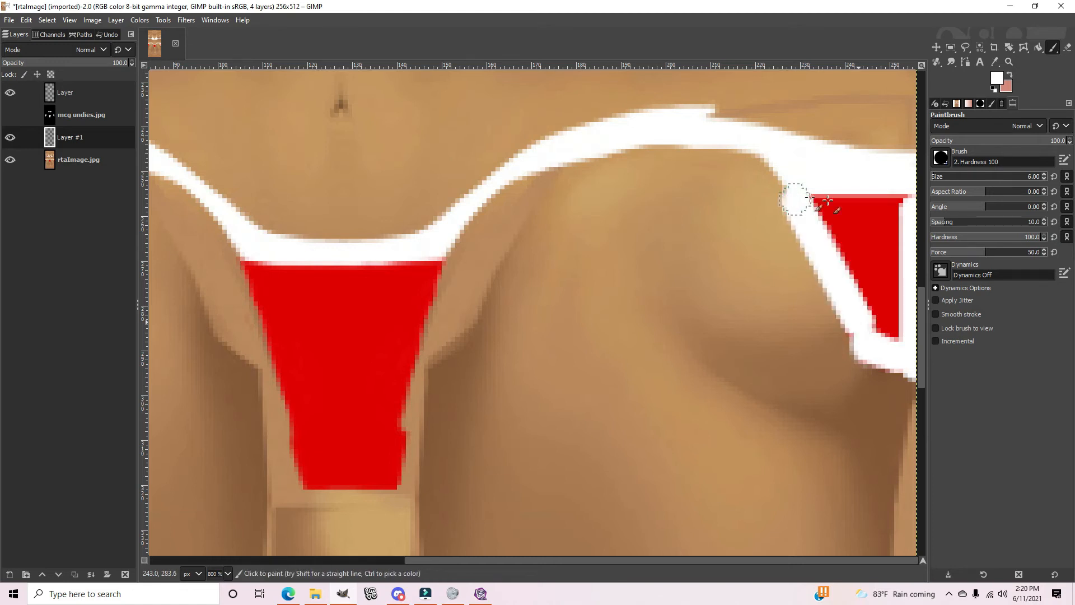
shift+click(910, 193)
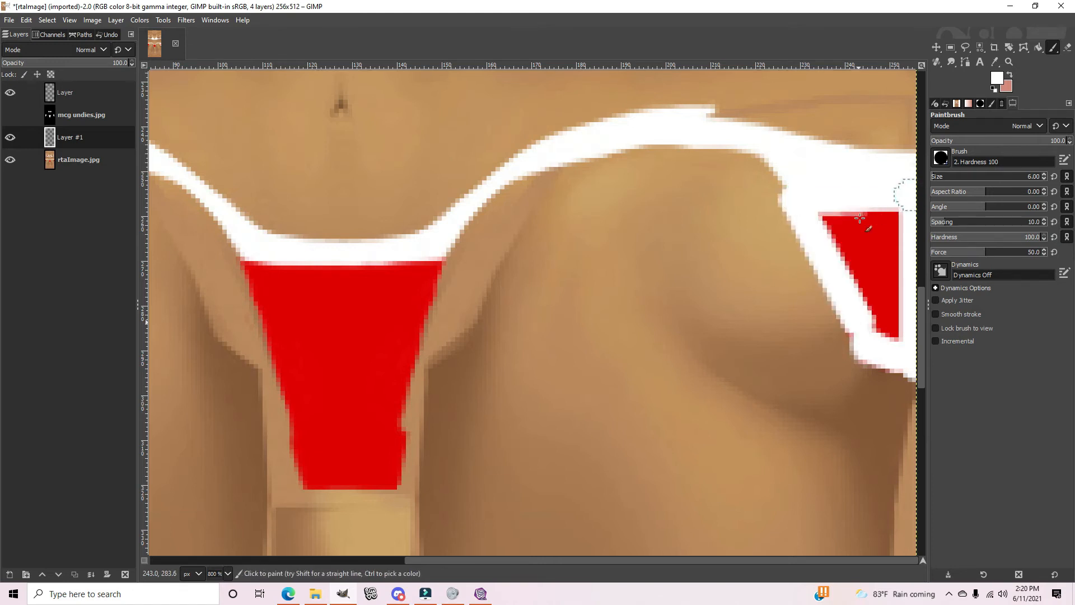
mouse_move(820, 221)
mouse_down()
mouse_move(894, 222)
mouse_move(889, 330)
mouse_move(836, 238)
mouse_move(878, 245)
mouse_move(885, 330)
mouse_up()
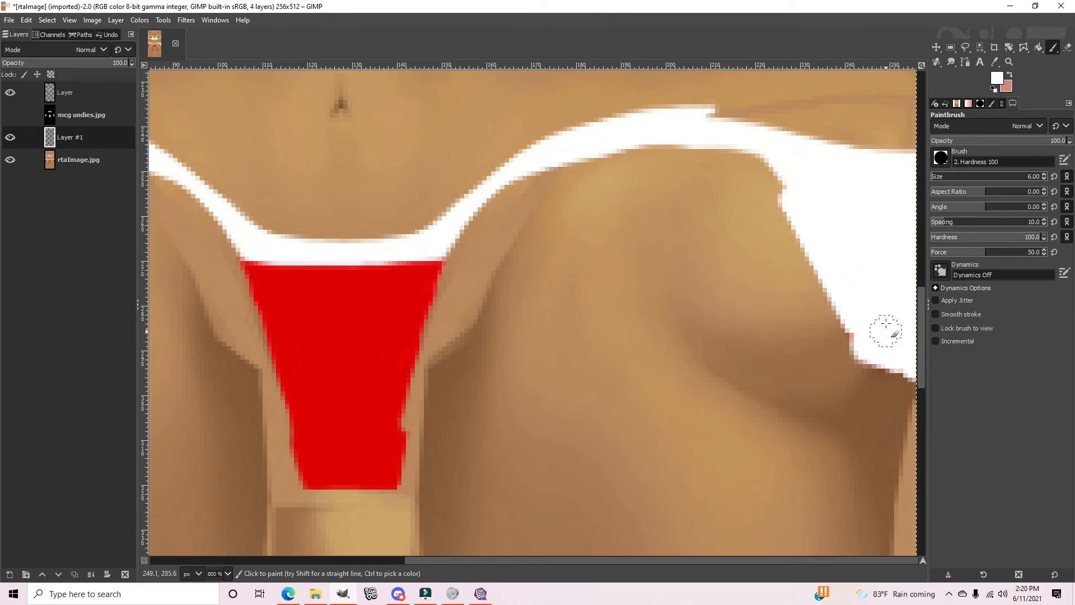
Step: Try a white dab at the rear panel's upper corner below the waistband, and undo it
click(781, 194)
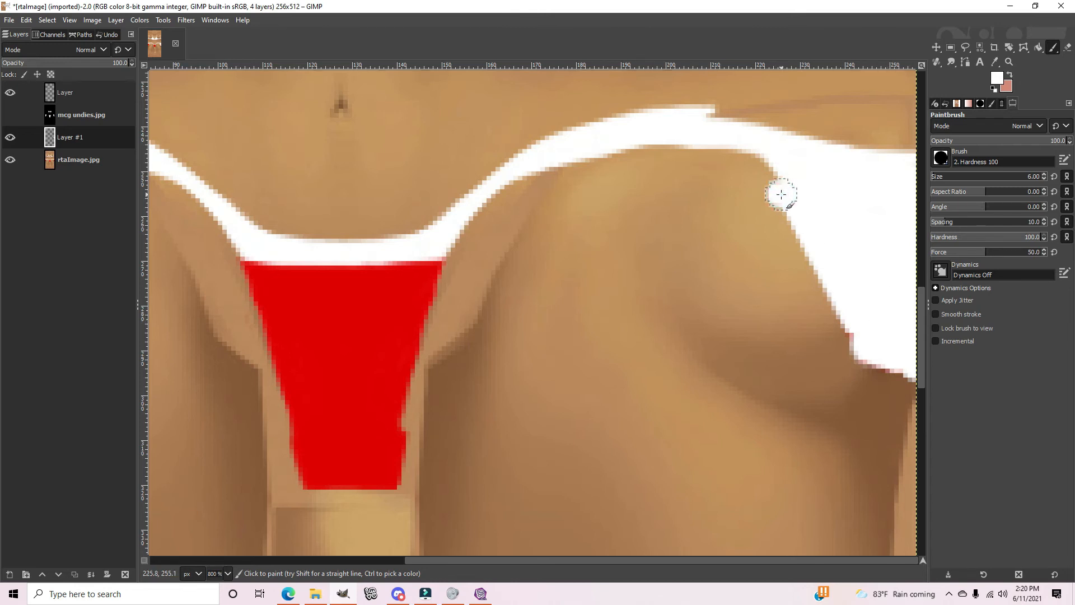
click(27, 20)
click(56, 34)
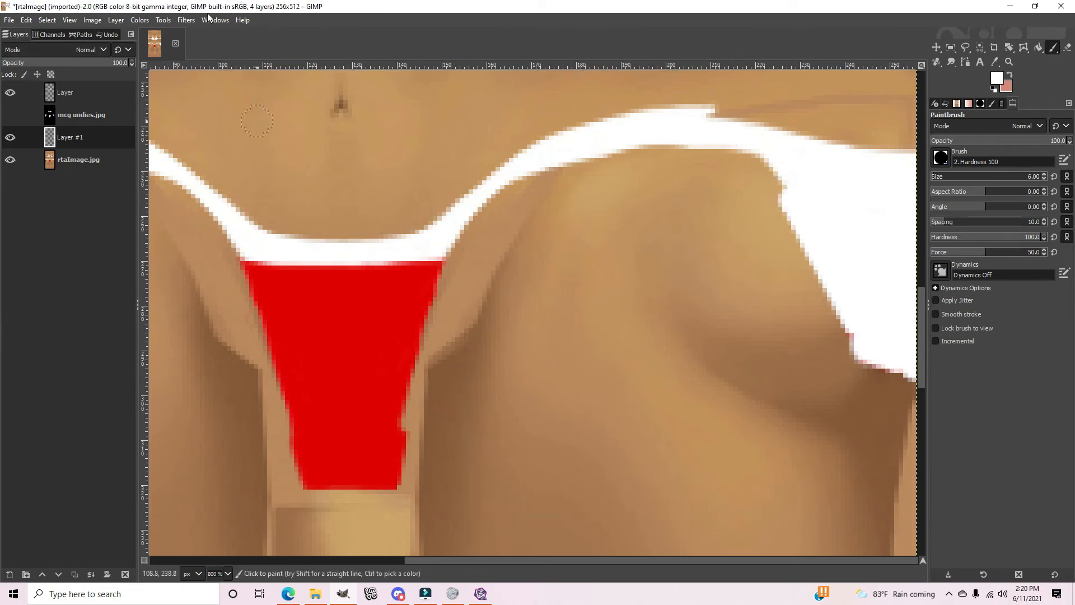
Step: Duplicate the rear-panel layer and undo the duplication
click(115, 21)
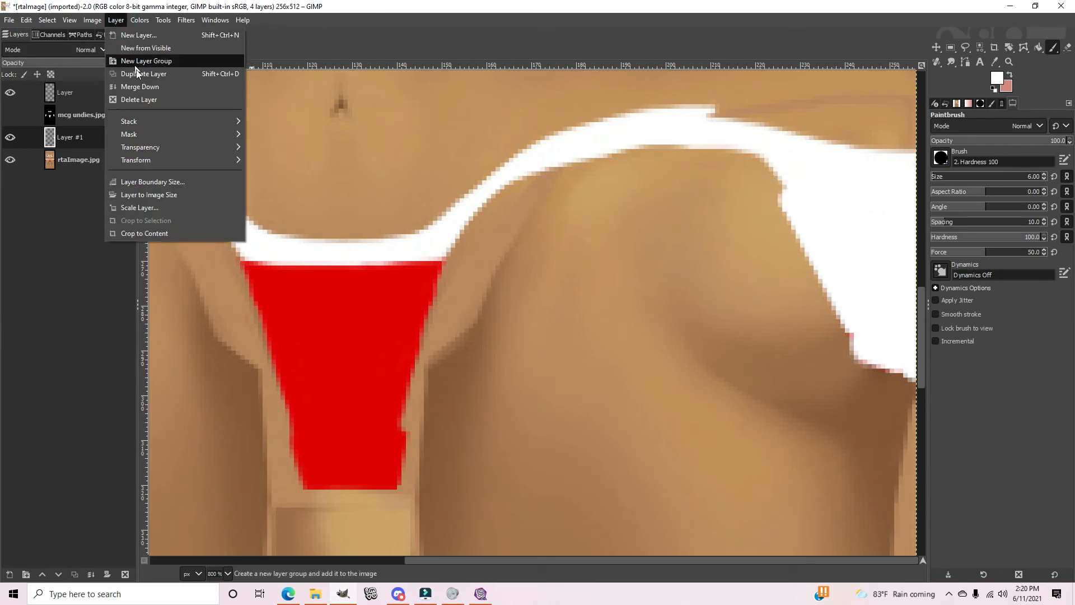
click(137, 75)
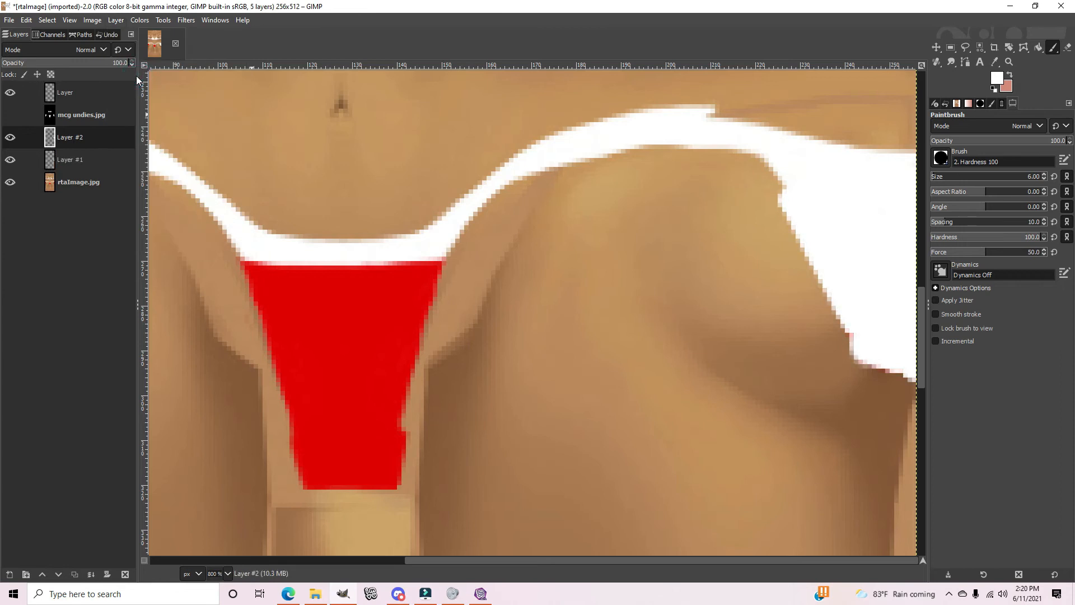
click(29, 25)
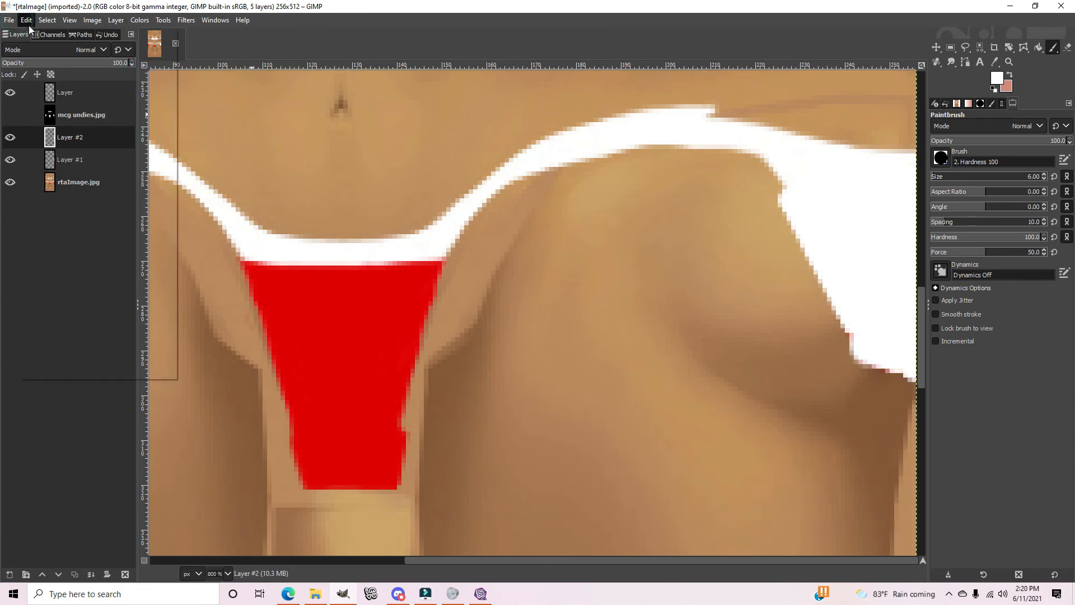
click(31, 28)
click(31, 22)
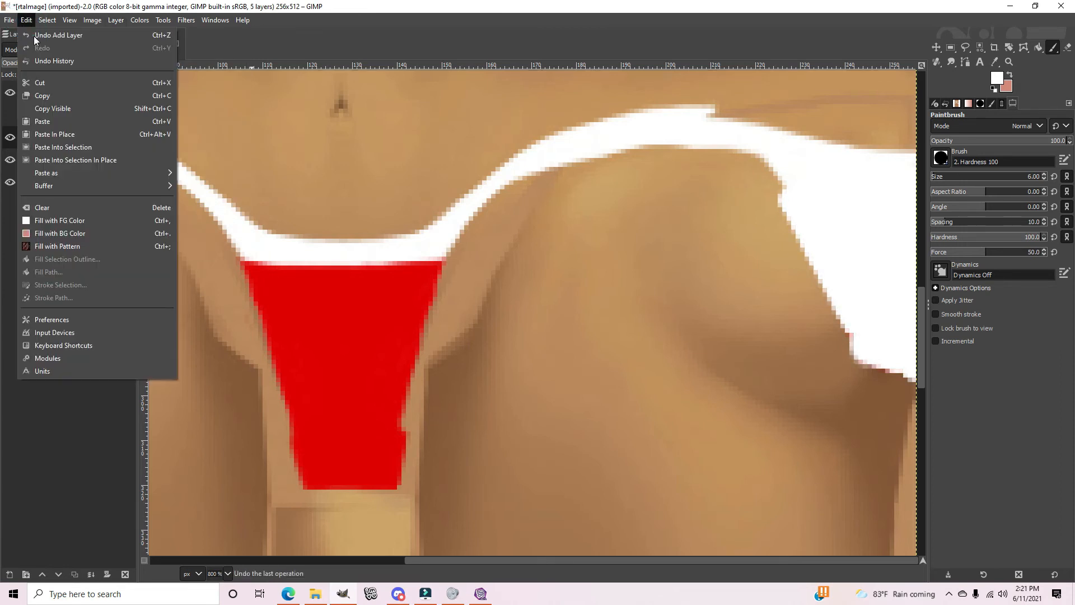
click(33, 36)
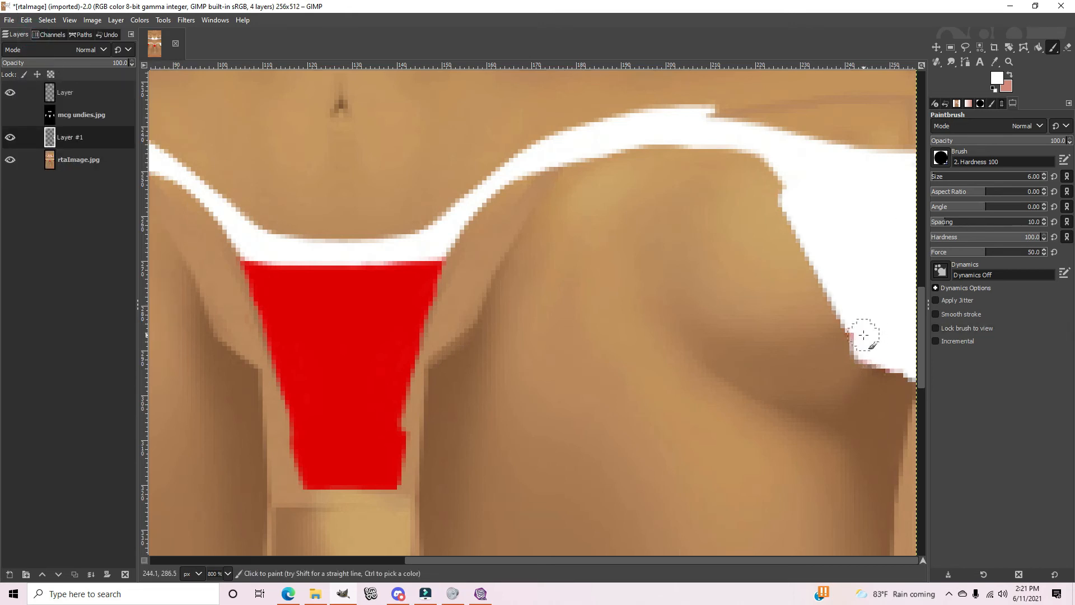
Step: Cover the leftover red pixels at the rear panel's lower corner and bottom edge with white dabs
click(864, 332)
click(871, 353)
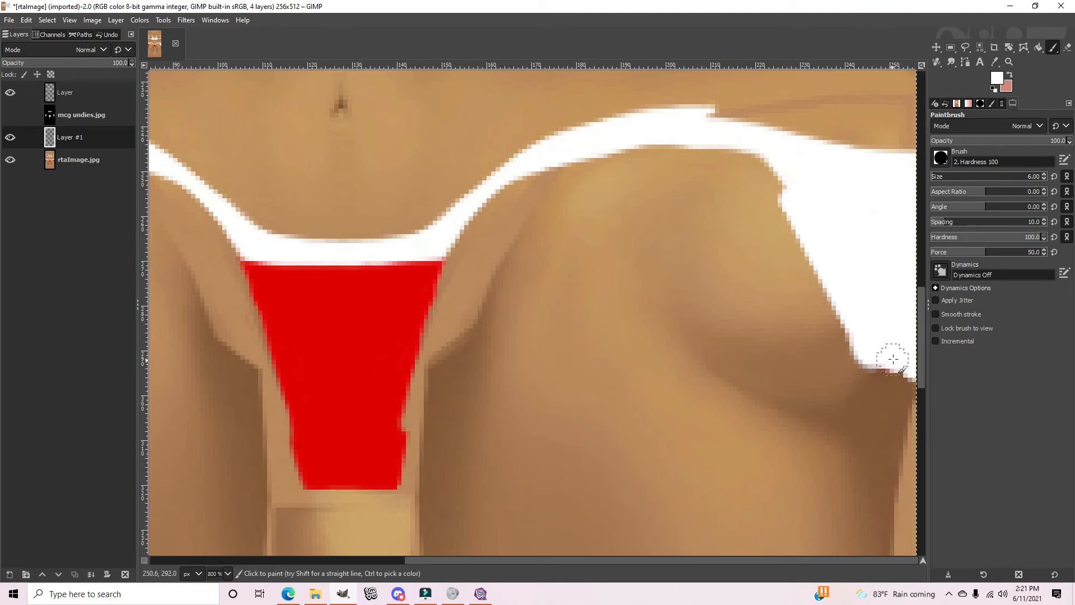
click(893, 358)
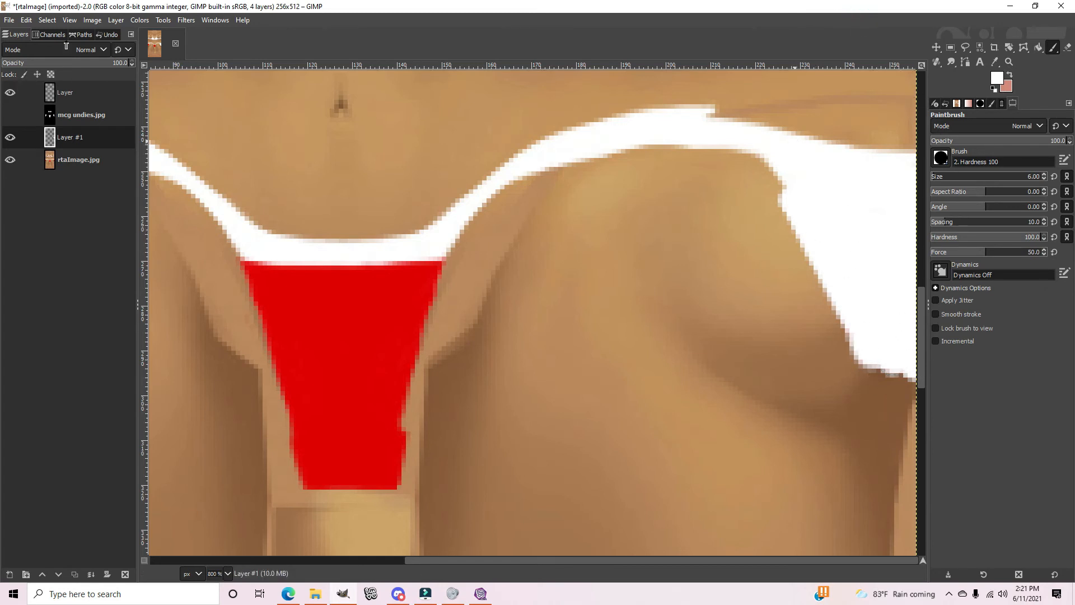
Step: Mirror the white rear panel onto the opposite side by duplicating Layer #1 and flipping the copy horizontally
click(114, 21)
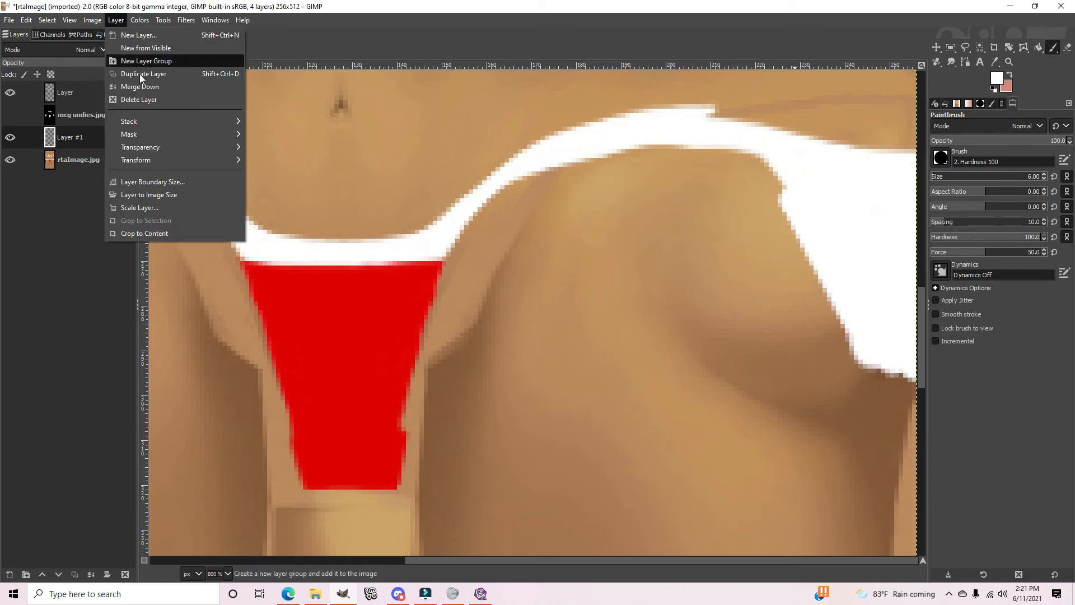
click(137, 72)
click(115, 20)
mouse_move(140, 161)
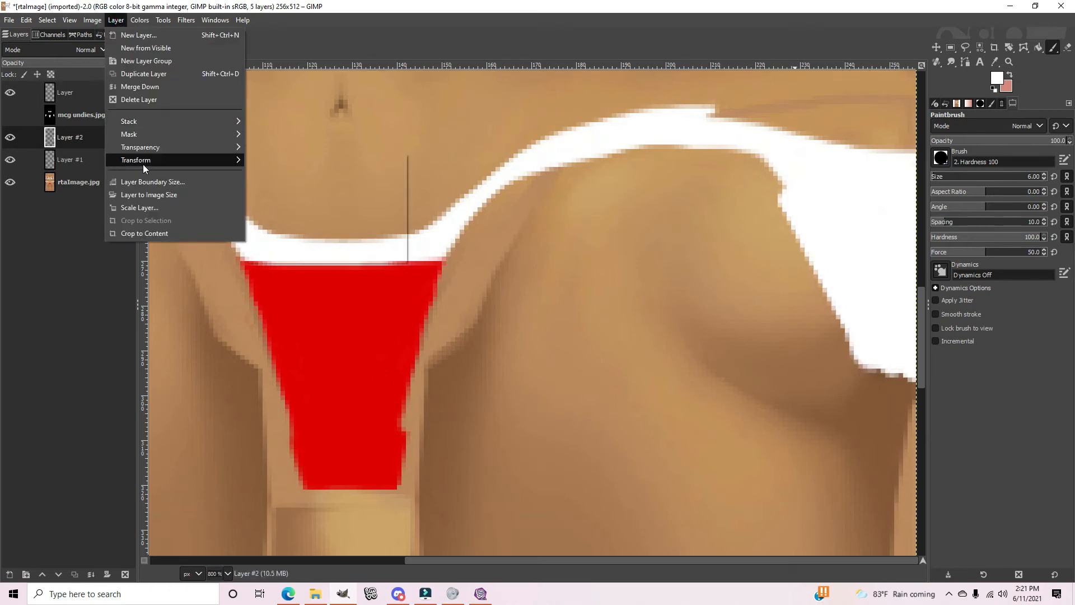
click(291, 161)
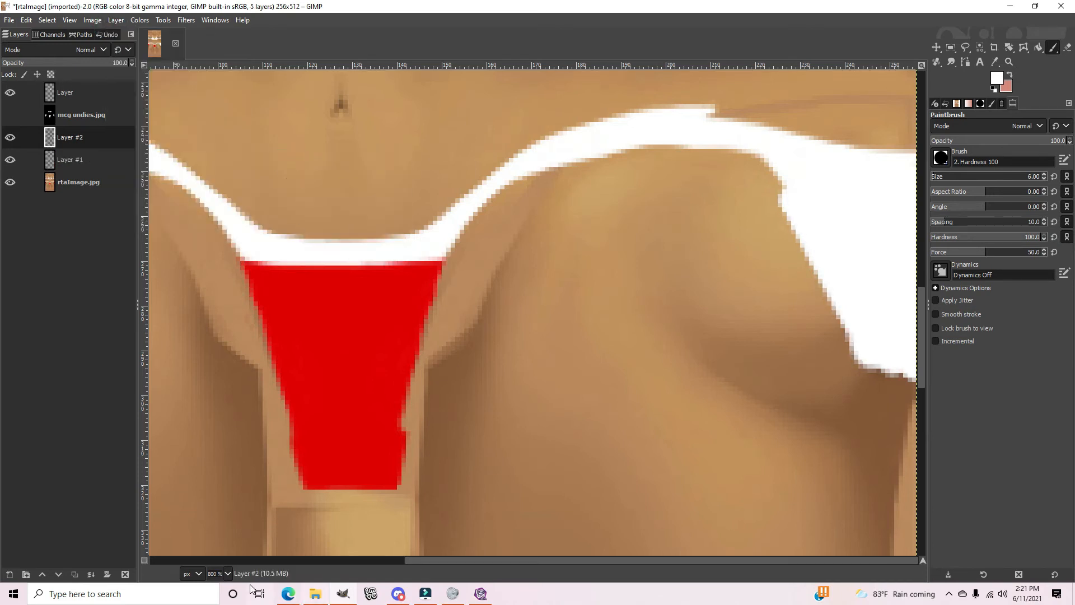
Step: Outline the red front panel of the underwear with a Free Select polygon running from the lower waistband edge to the panel's bottom edge
click(227, 574)
click(225, 516)
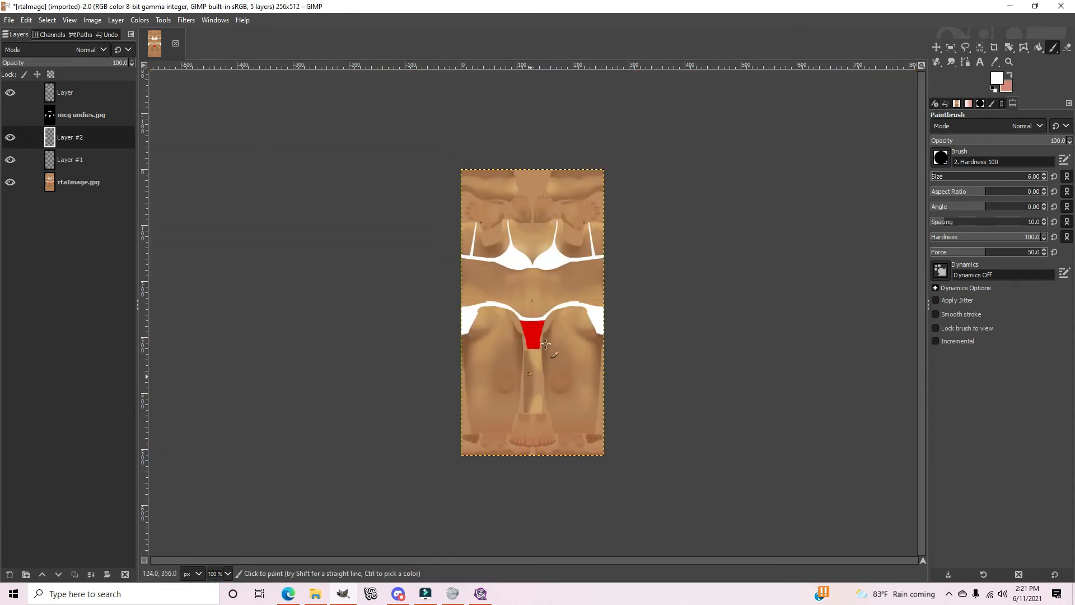
click(227, 573)
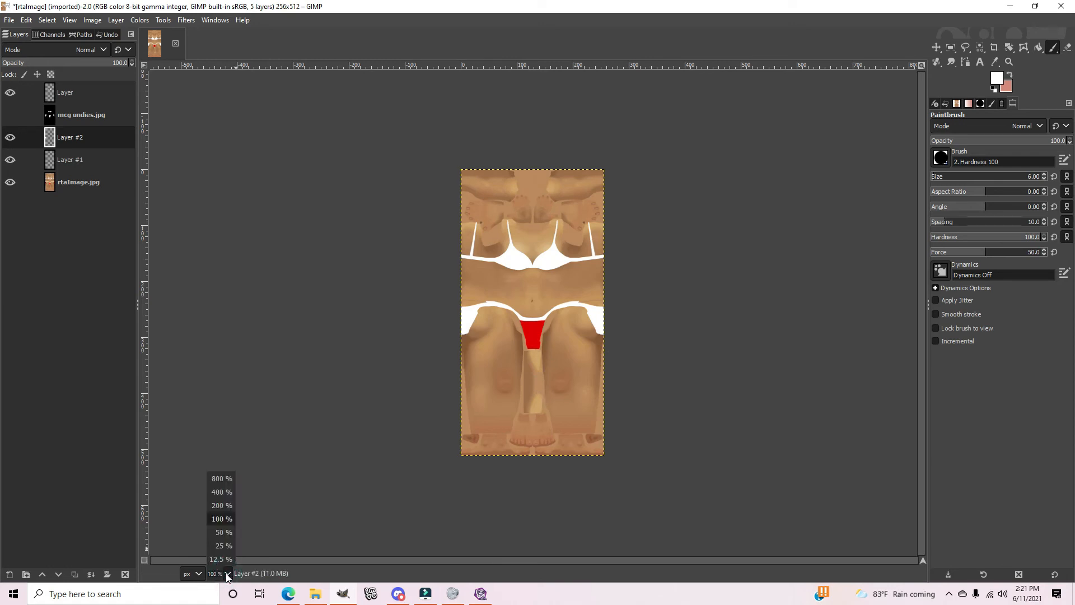
click(225, 489)
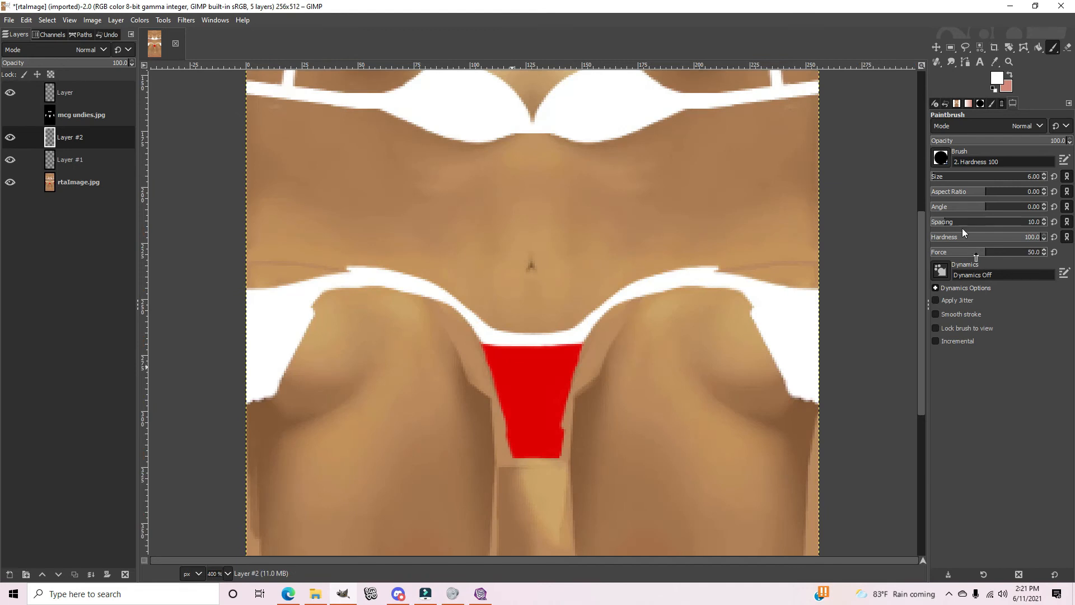
click(965, 49)
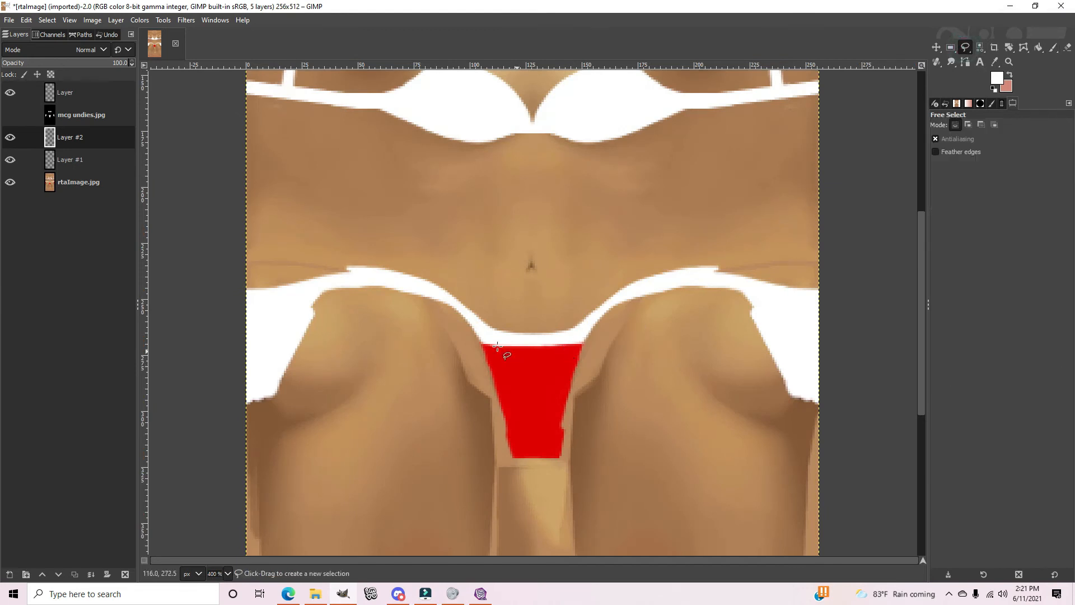
click(226, 574)
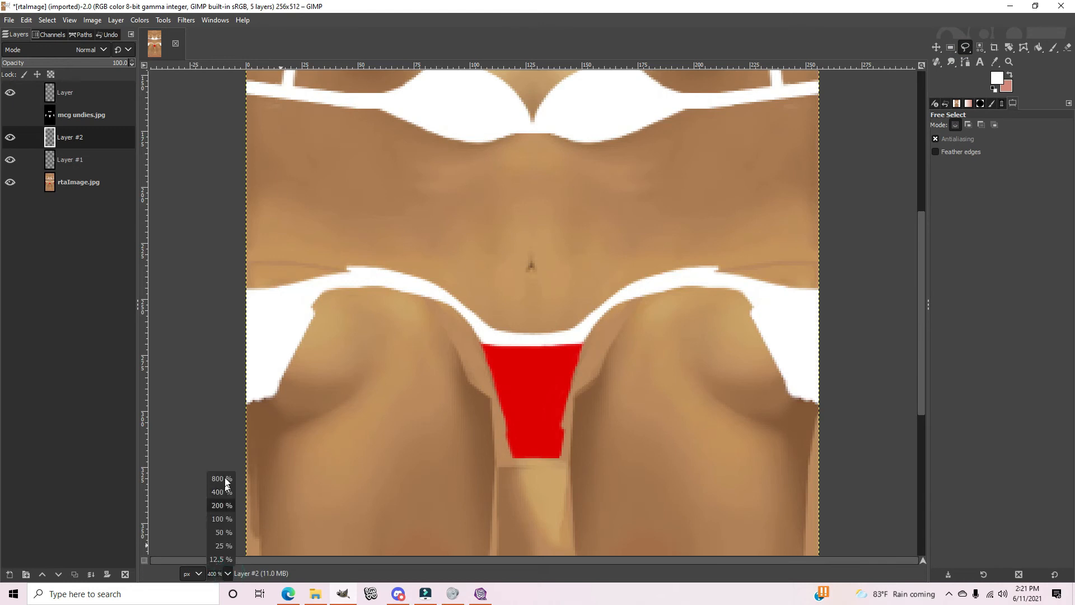
click(223, 476)
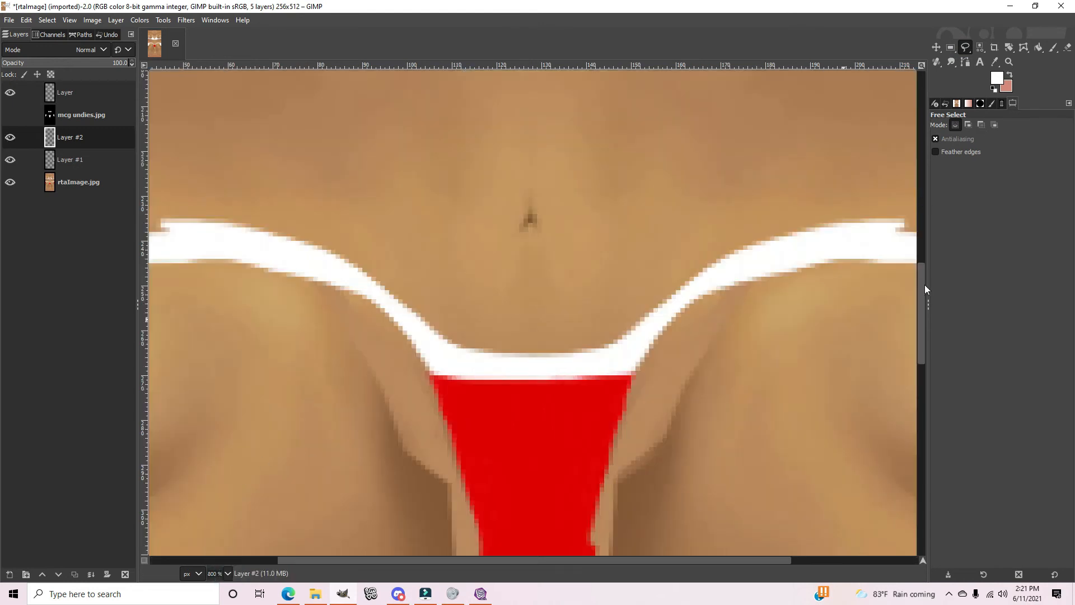
drag(919, 311, 921, 335)
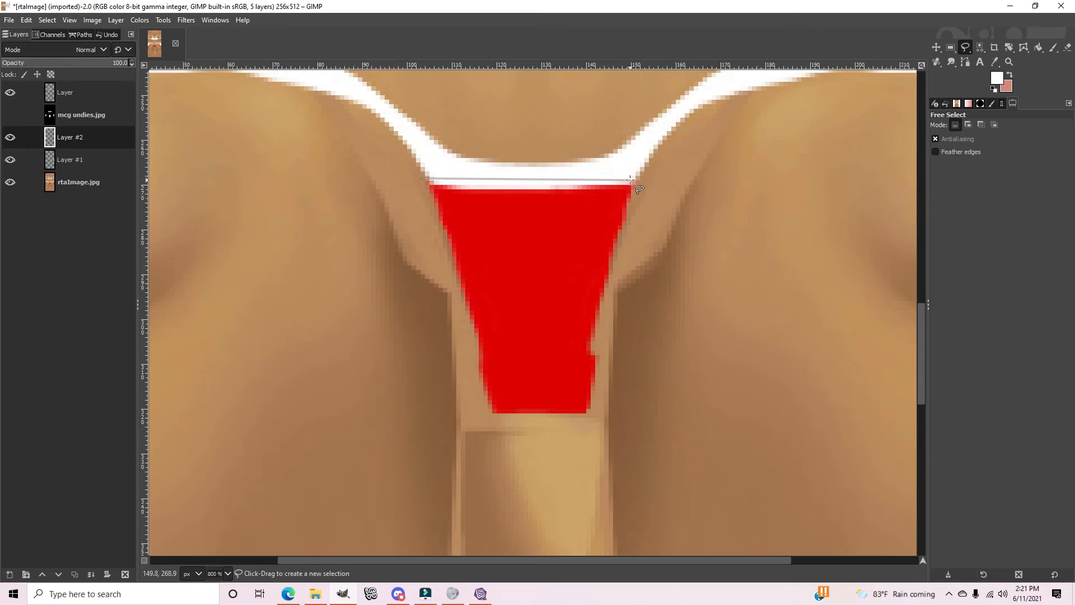
click(434, 176)
click(463, 180)
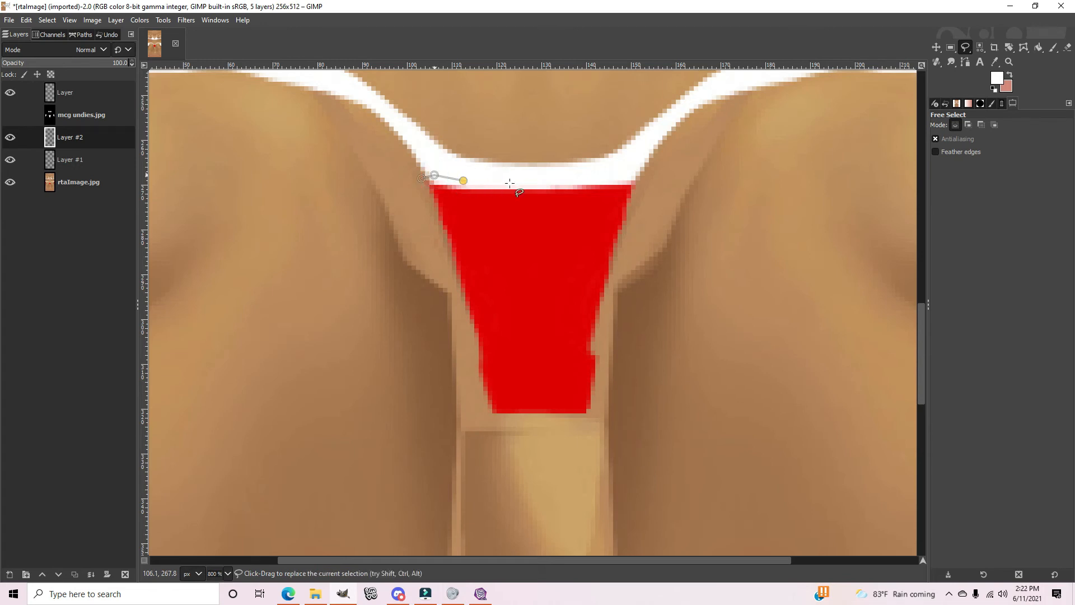
click(509, 183)
click(551, 181)
click(594, 180)
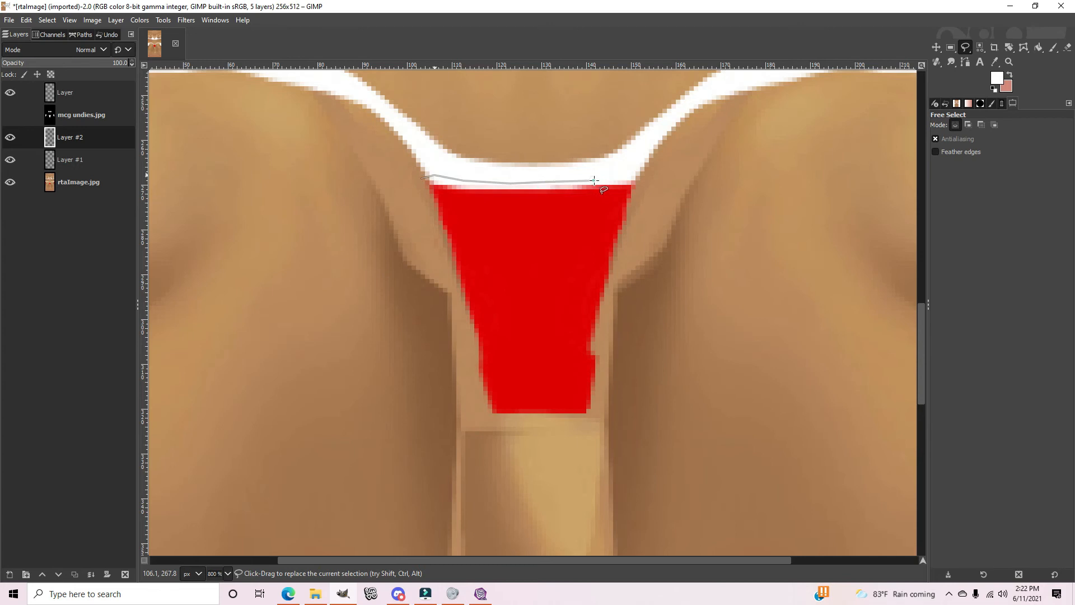
click(625, 179)
click(634, 177)
click(639, 183)
click(630, 230)
click(620, 256)
key(BackSpace)
click(637, 202)
click(623, 245)
click(612, 274)
click(599, 340)
click(599, 347)
click(602, 364)
click(602, 379)
click(592, 407)
click(590, 415)
click(475, 414)
click(482, 399)
click(473, 364)
click(461, 309)
click(450, 278)
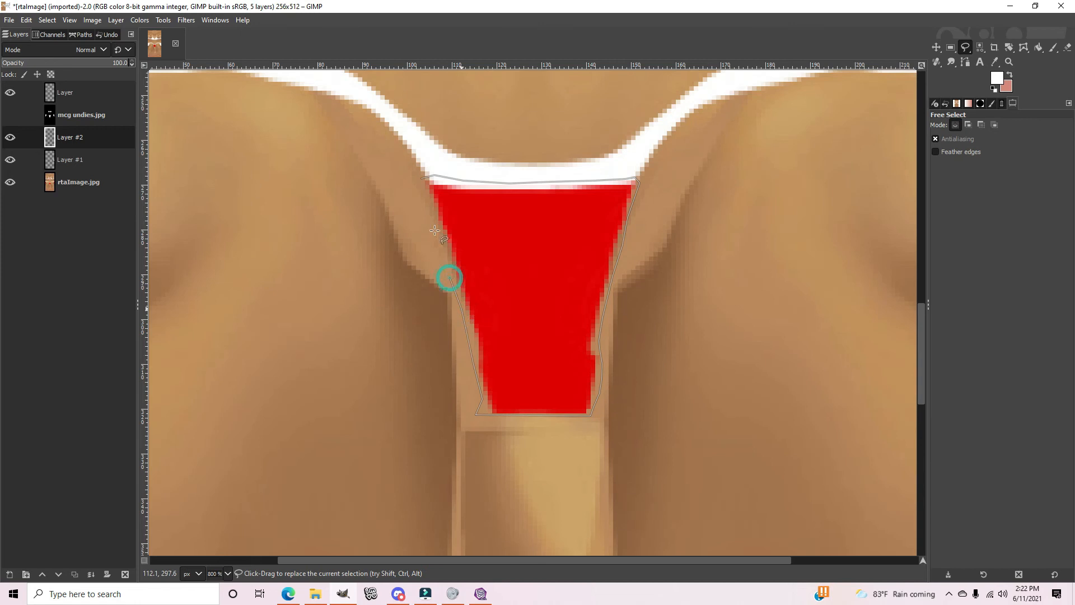
click(422, 181)
click(423, 180)
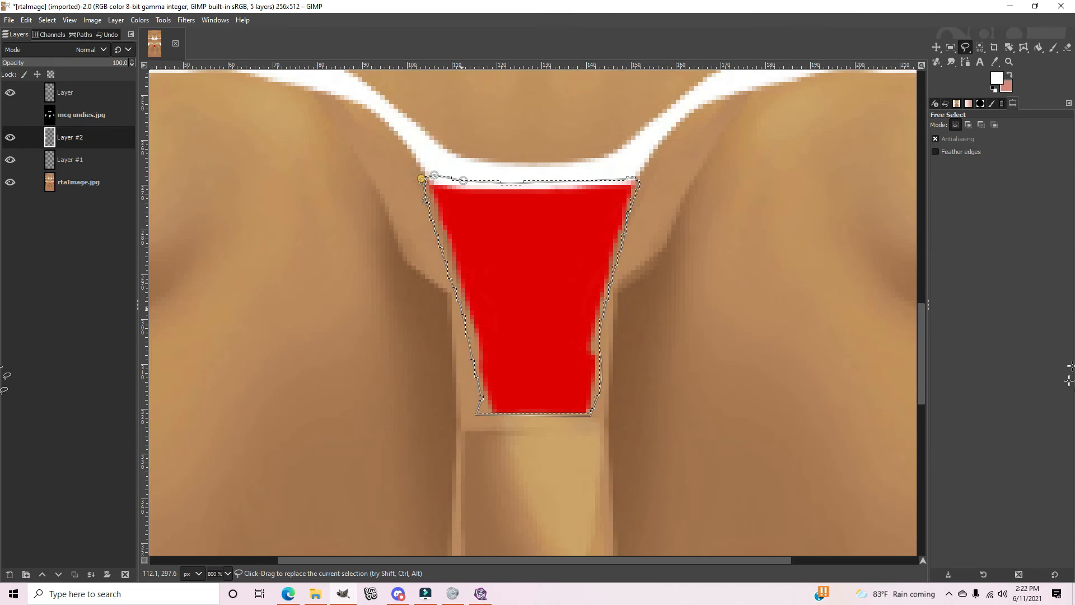
key(Return)
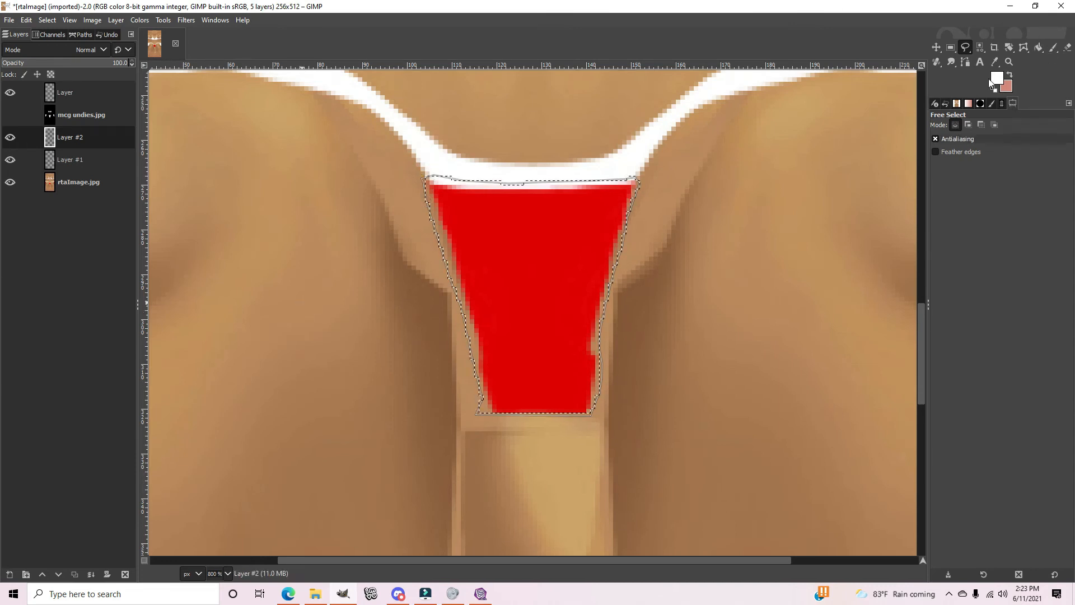
Step: Fill the selected front panel with white on Layer #2 using Bucket Fill, and clear the selection
click(1039, 48)
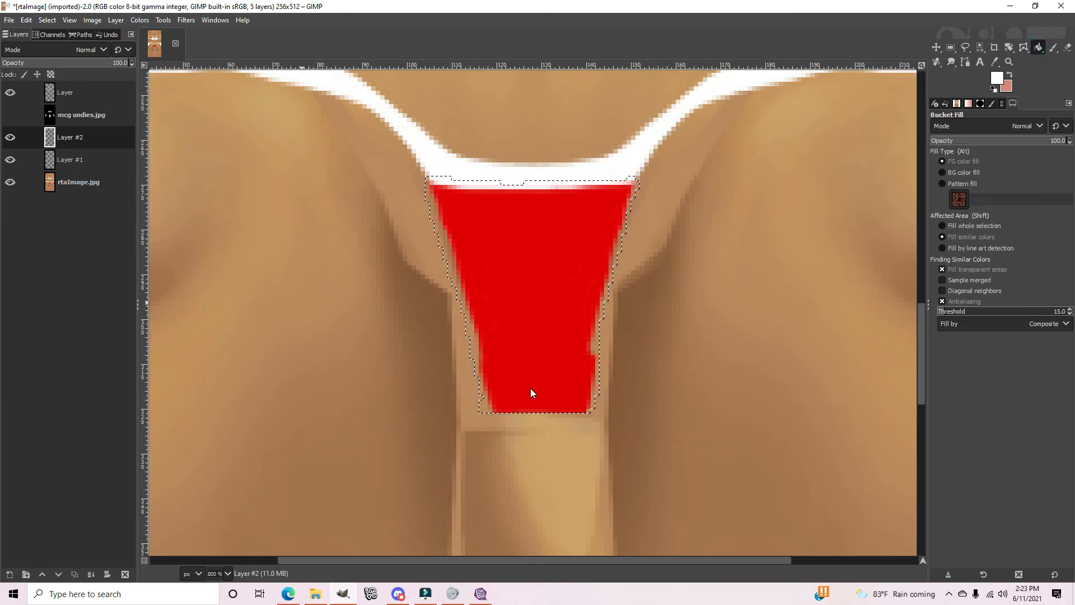
click(515, 318)
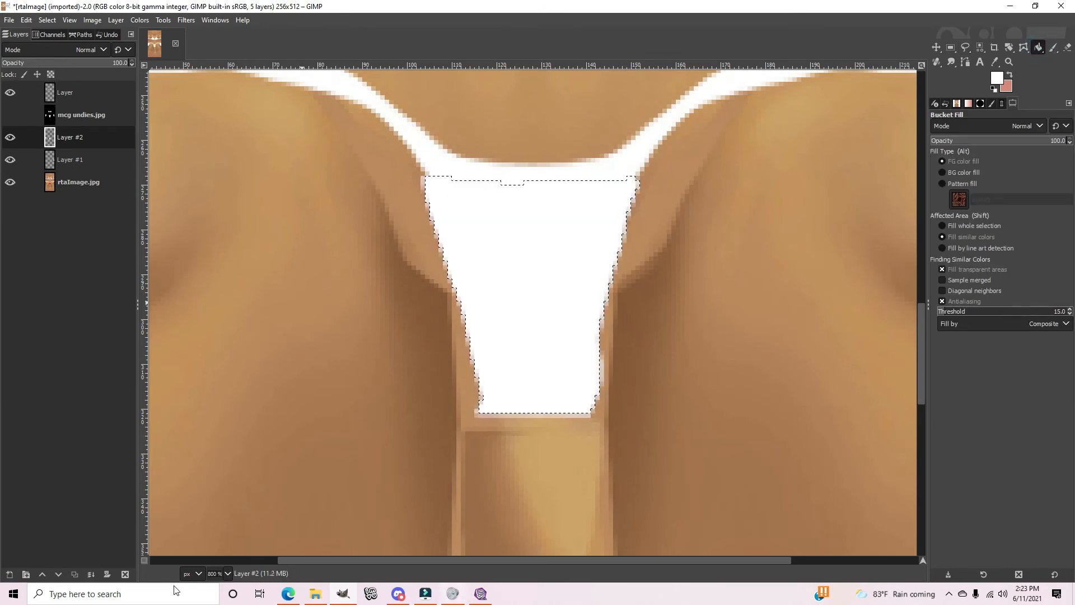
click(227, 573)
click(219, 519)
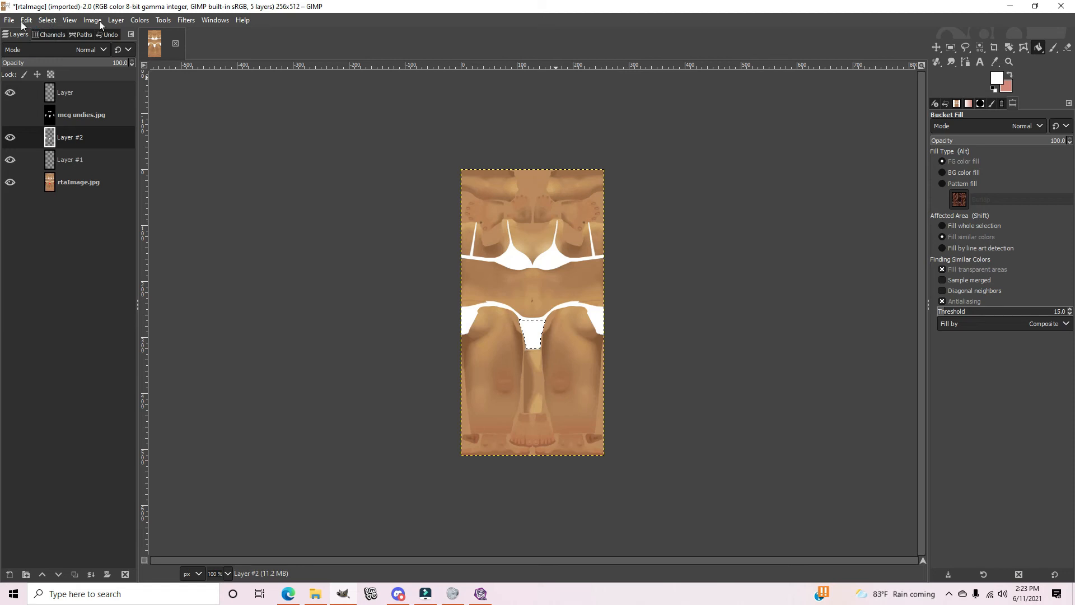
click(47, 21)
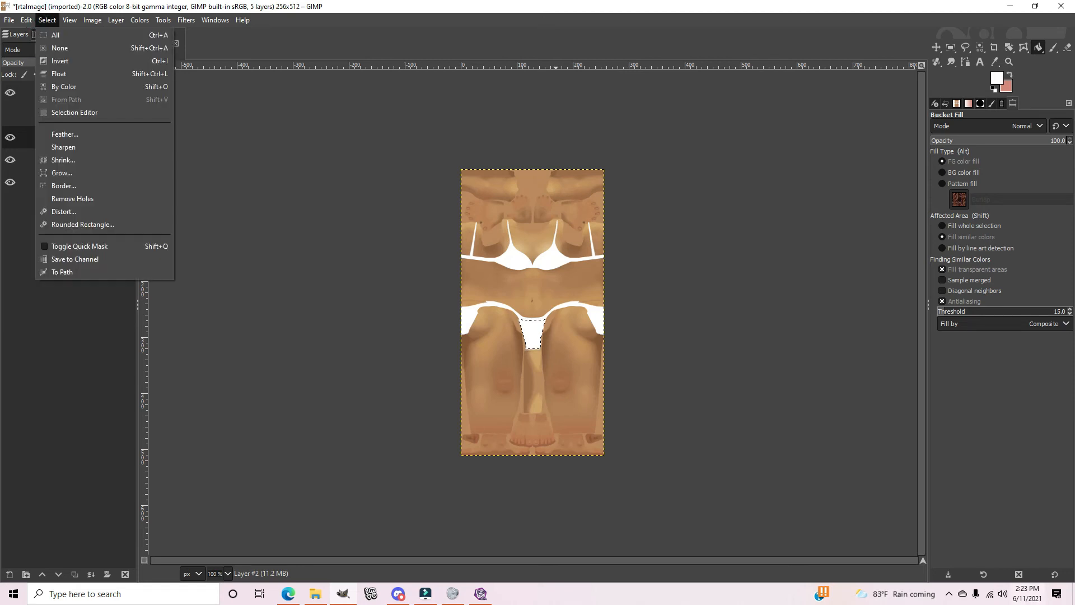
click(62, 48)
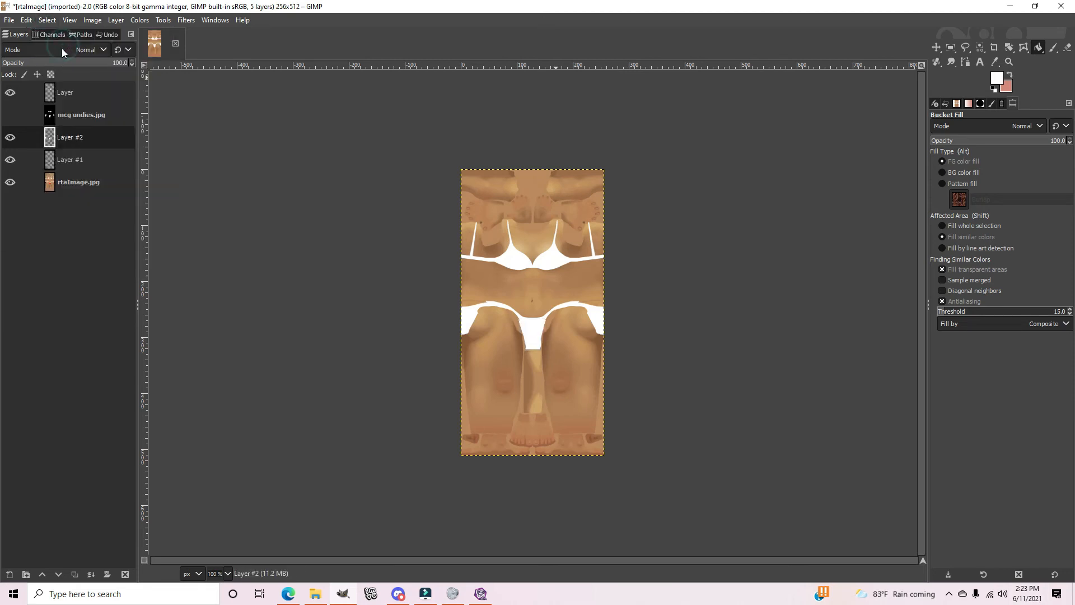
Step: Create a new transparent 256 × 512 px layer directly above rtaImage.jpg
click(62, 159)
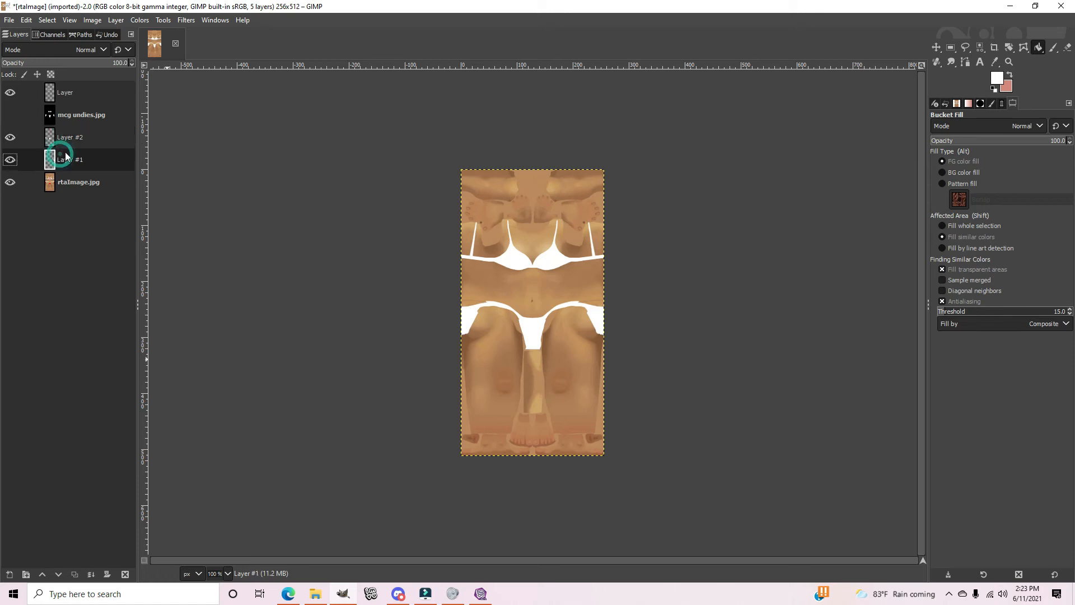
click(63, 180)
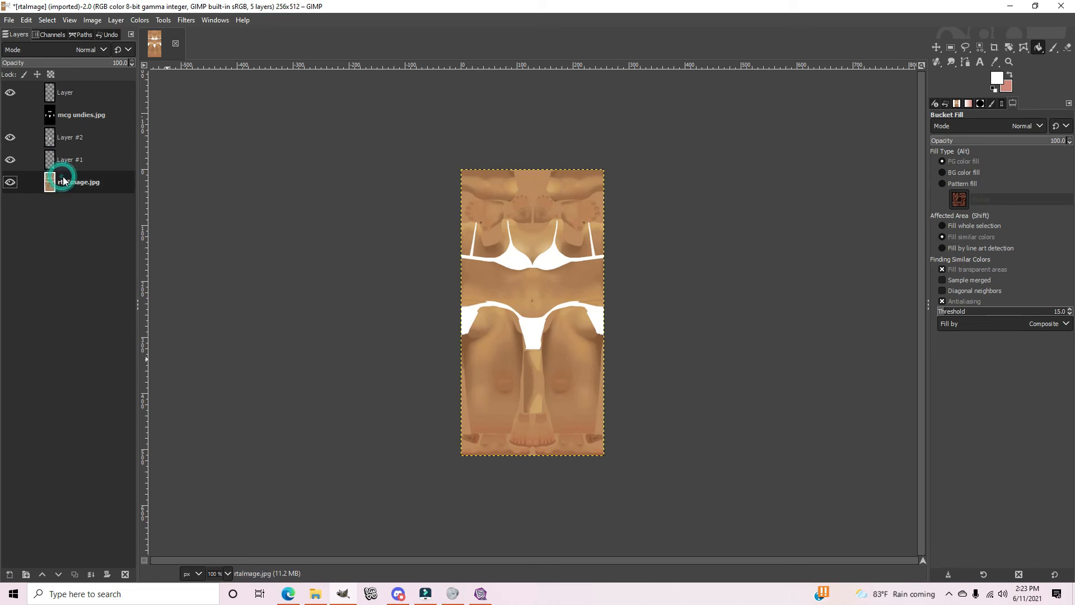
click(115, 20)
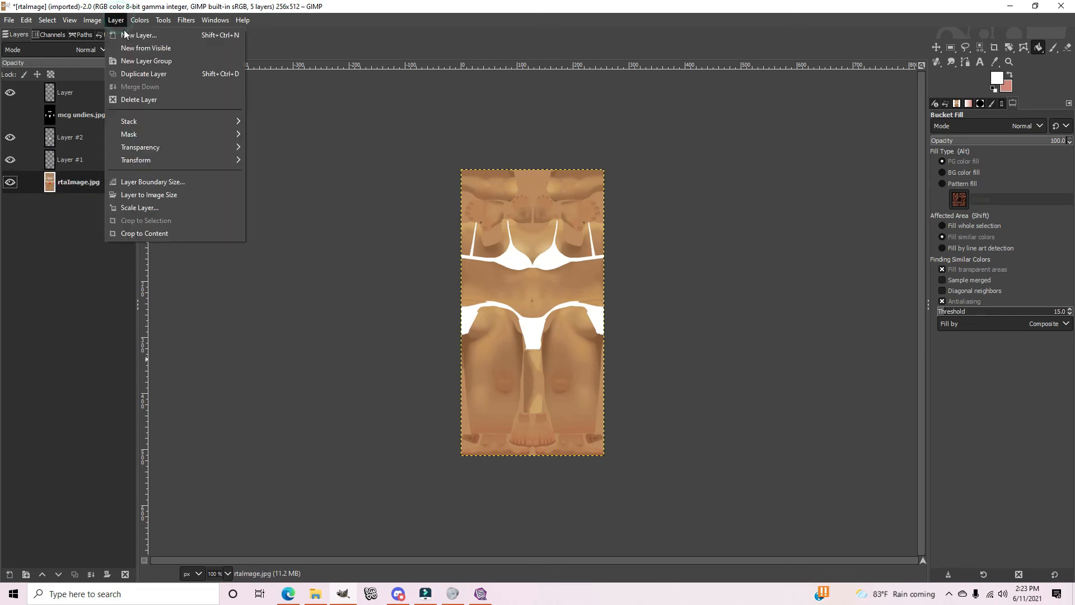
click(129, 36)
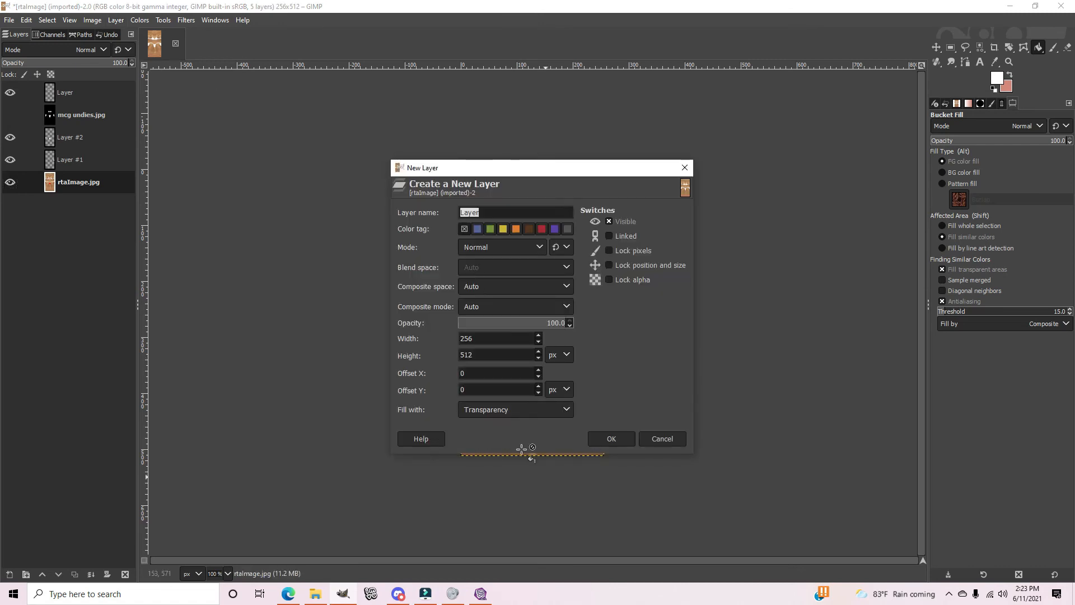
click(610, 438)
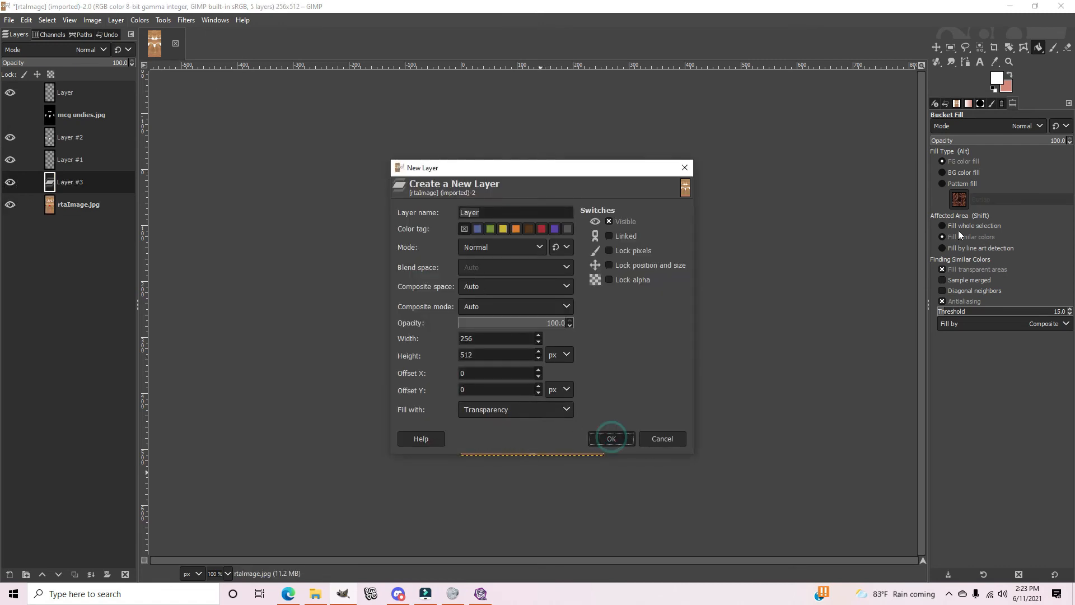
Step: Set the foreground color to black (000000) and fill the new layer with it
click(996, 79)
click(999, 157)
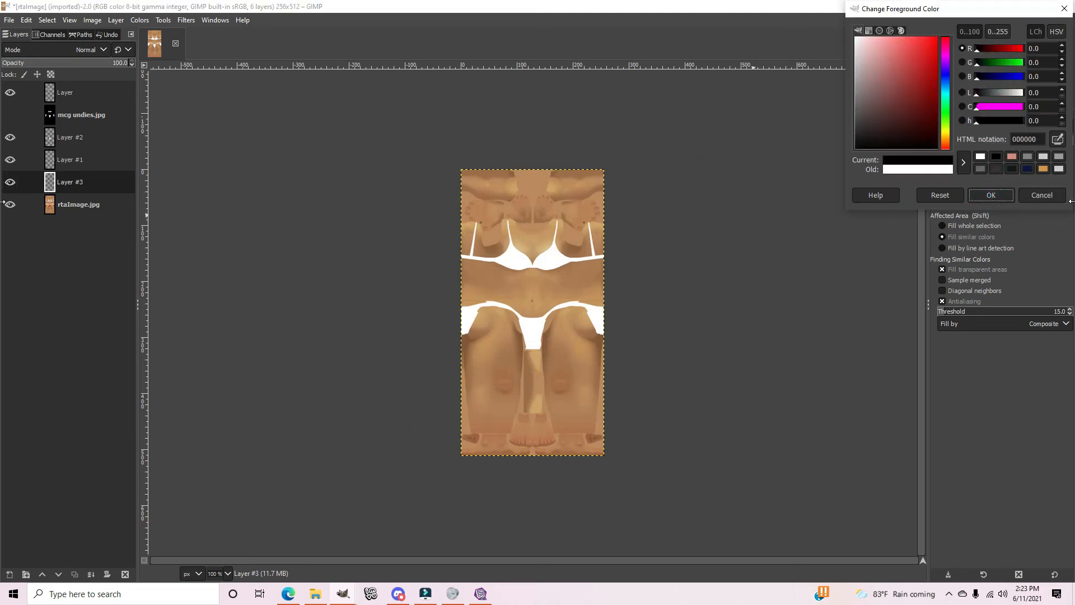
click(997, 194)
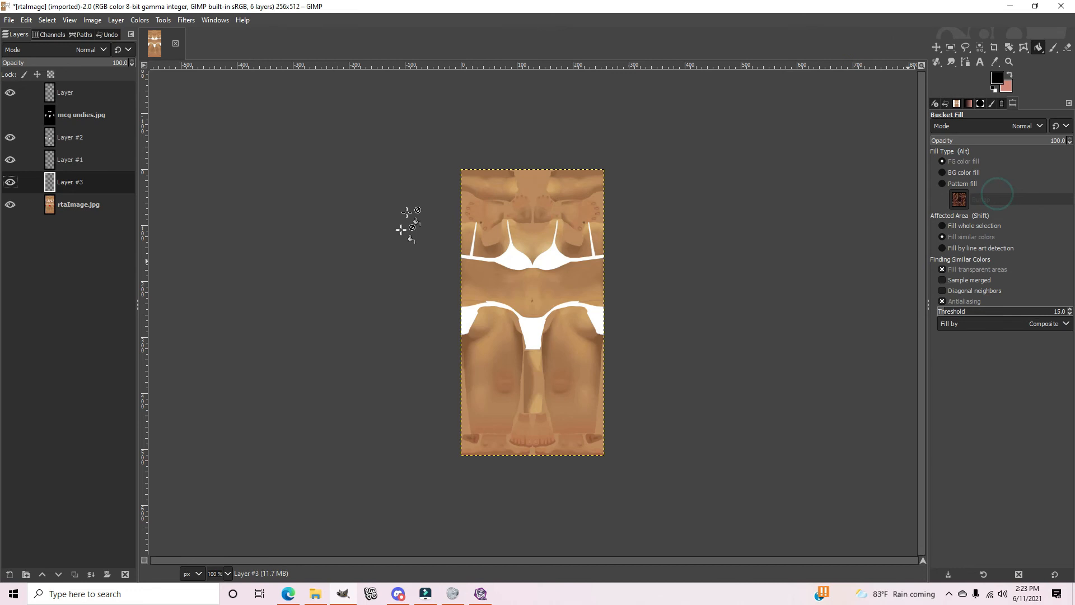
click(513, 208)
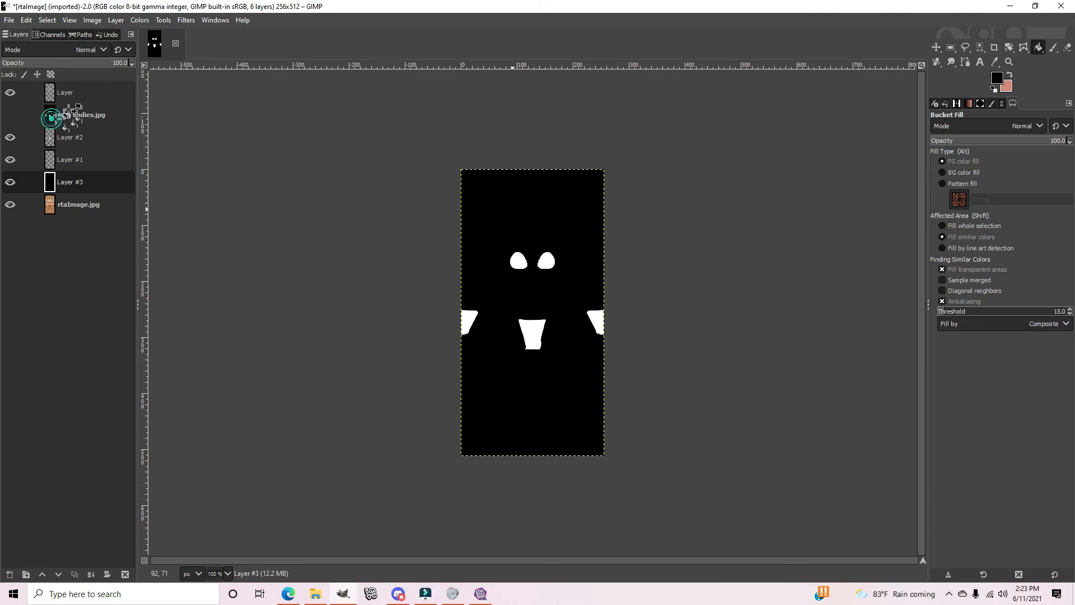
Step: Raise the mcg undies.jpg layer to the top of the stack and toggle its visibility to compare it with the painted map
drag(61, 114, 74, 82)
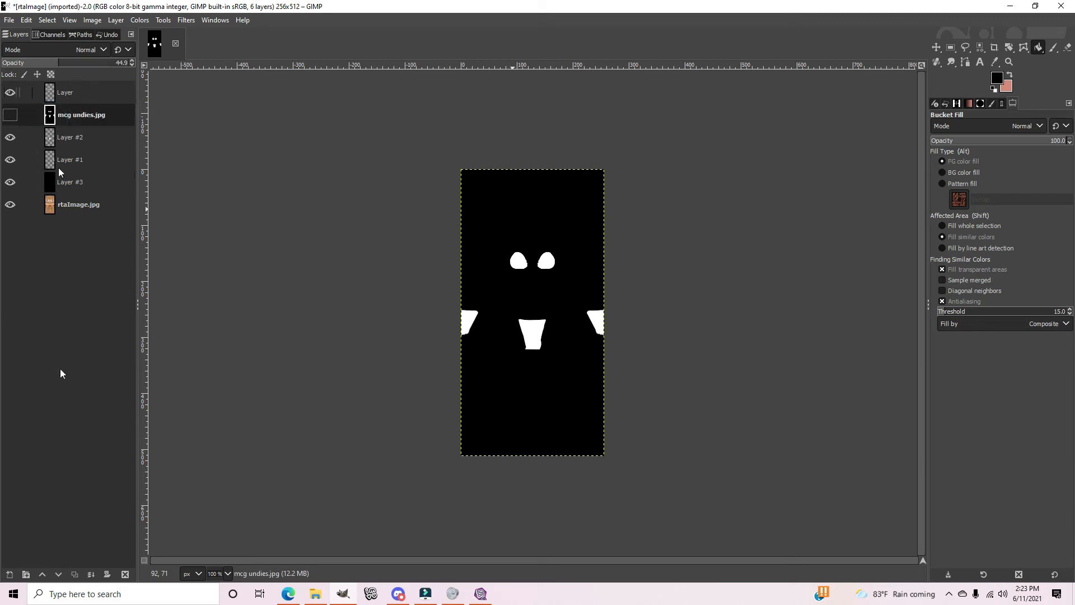
click(42, 573)
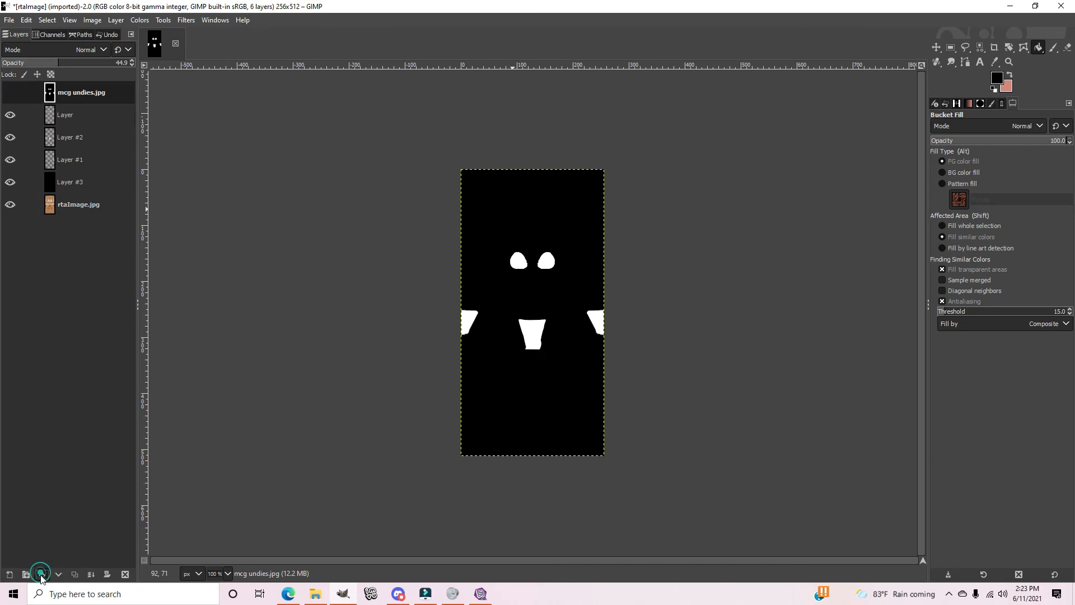
click(9, 94)
click(9, 94)
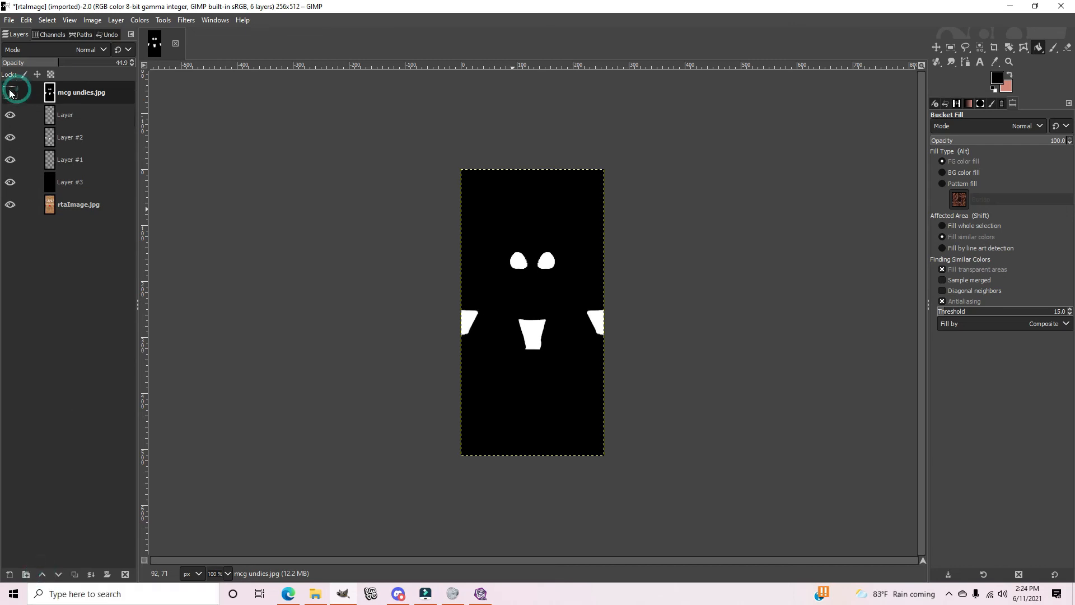
click(10, 94)
click(9, 93)
click(14, 96)
click(14, 96)
Step: Set the mcg undies.jpg layer's opacity to 100 and toggle its visibility to compare both maps, leaving it hidden
click(51, 117)
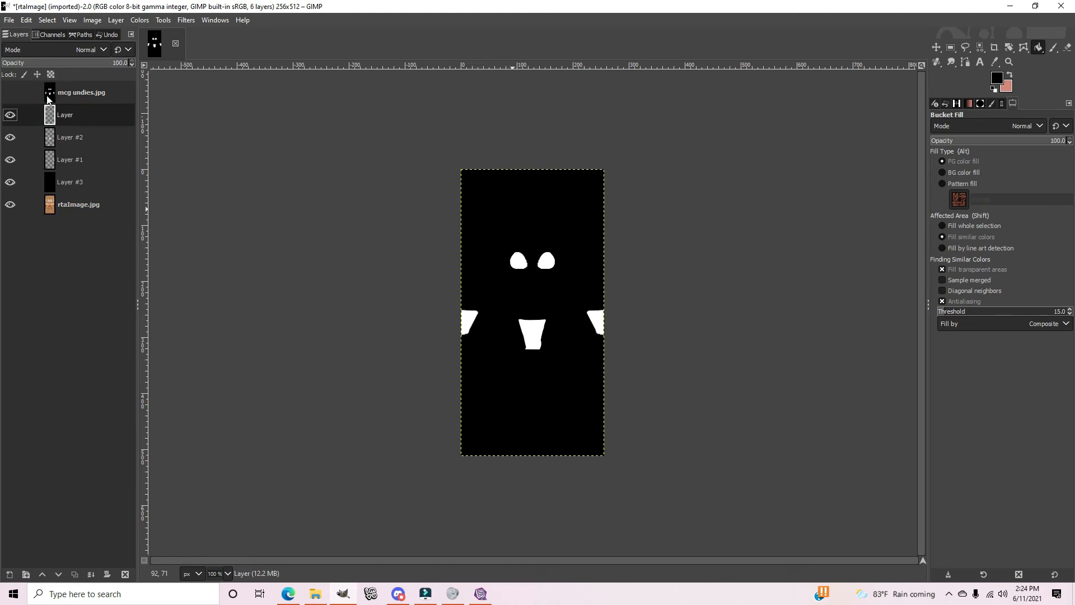
click(49, 95)
drag(139, 65, 175, 70)
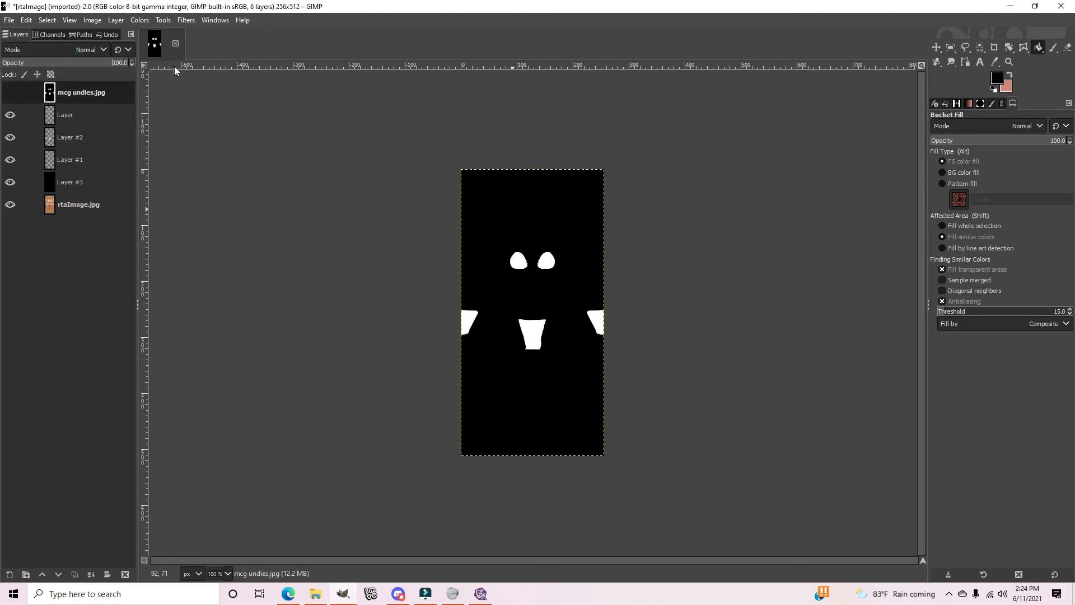
click(9, 95)
click(9, 96)
click(10, 95)
click(9, 95)
Step: Export the image as mcg undies.jpg in the New Dress folder, replacing the existing file
click(11, 22)
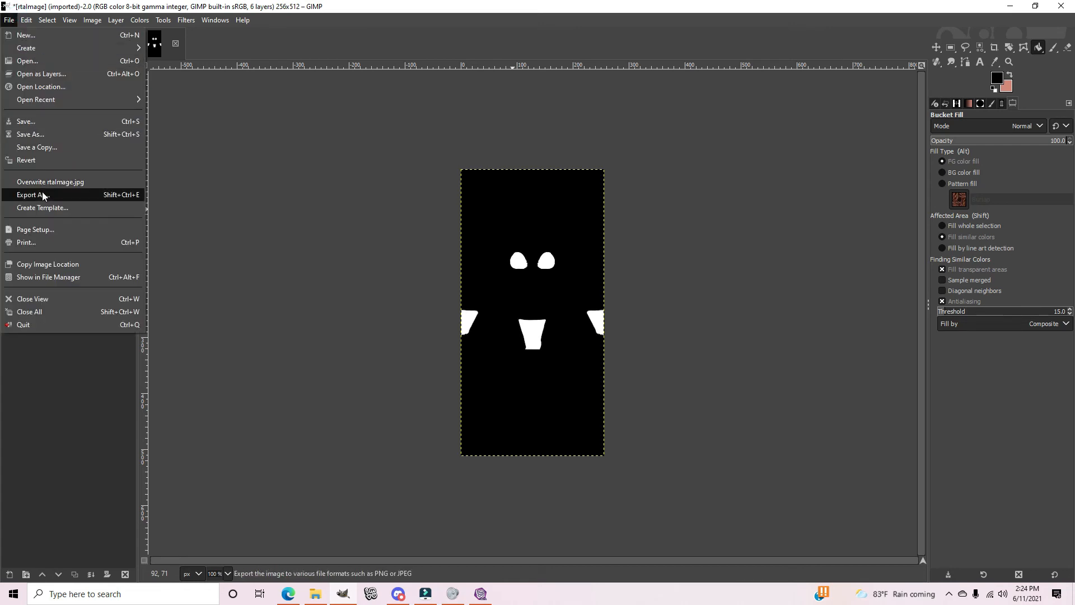
click(44, 194)
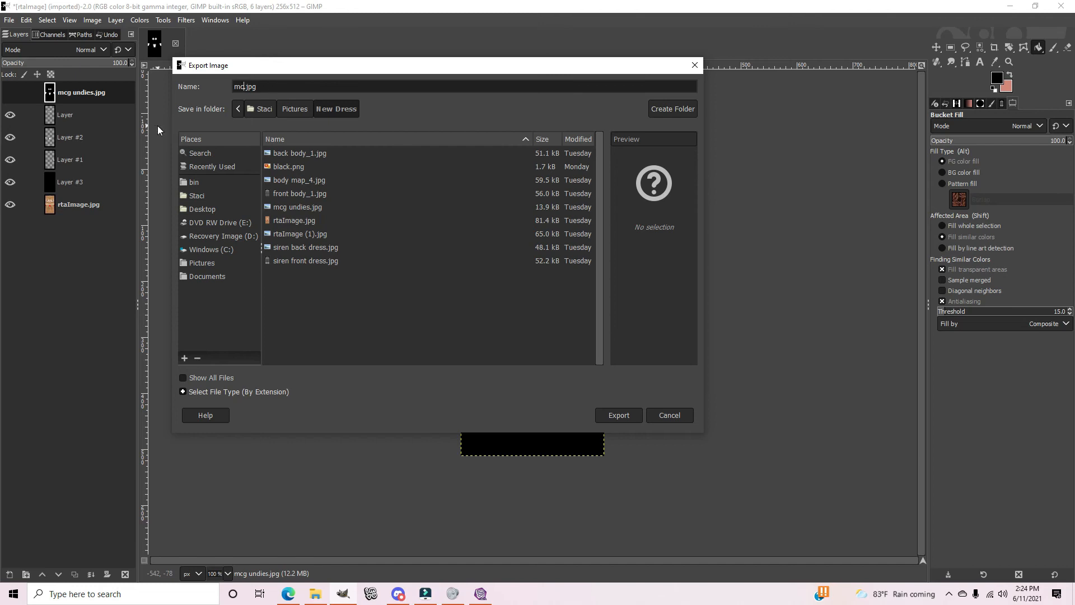
text(g)
text( und)
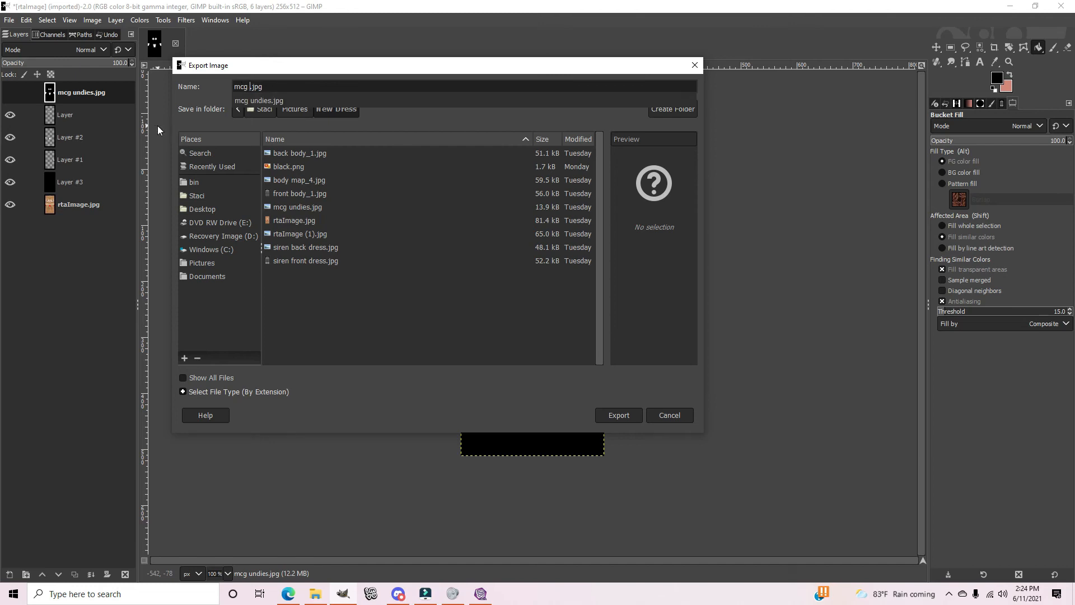
text(ies)
key(Return)
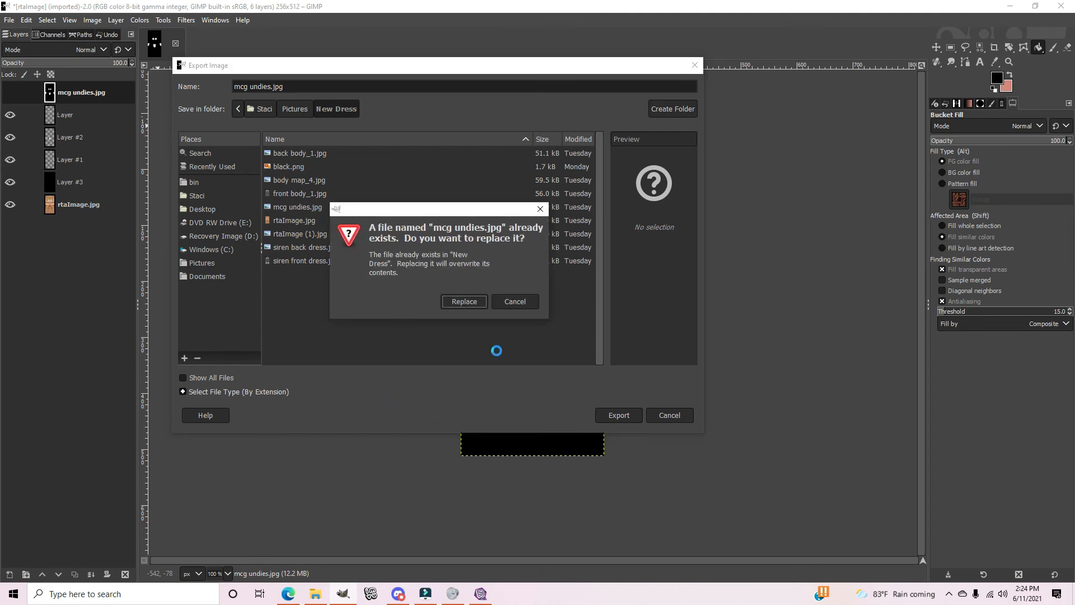
click(480, 303)
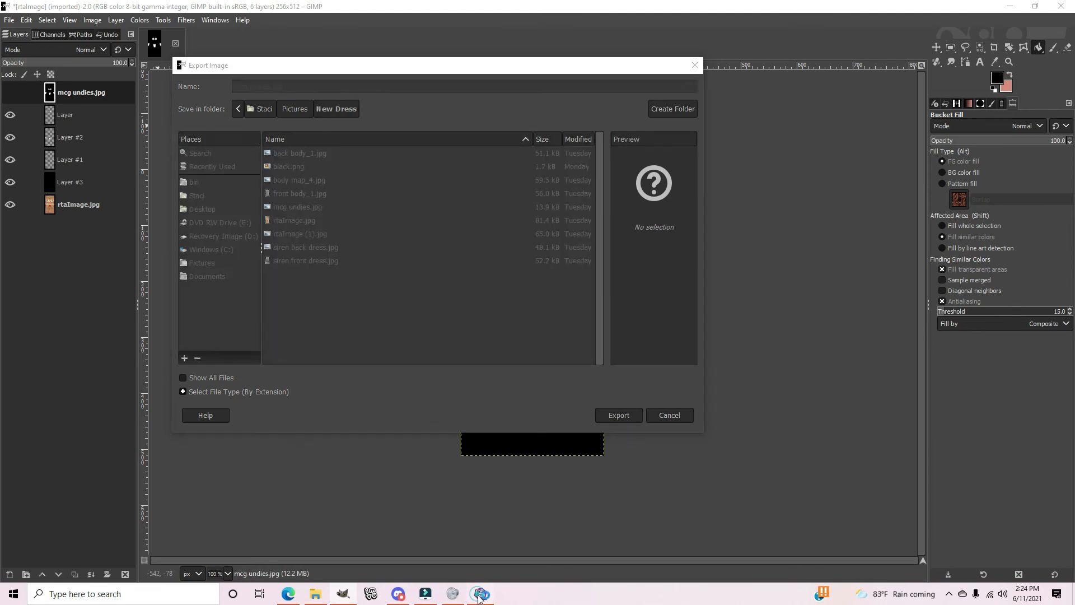
Step: Switch to IMVU Studio and select the Female01_Anime01_Tops material of the derived dress
click(481, 595)
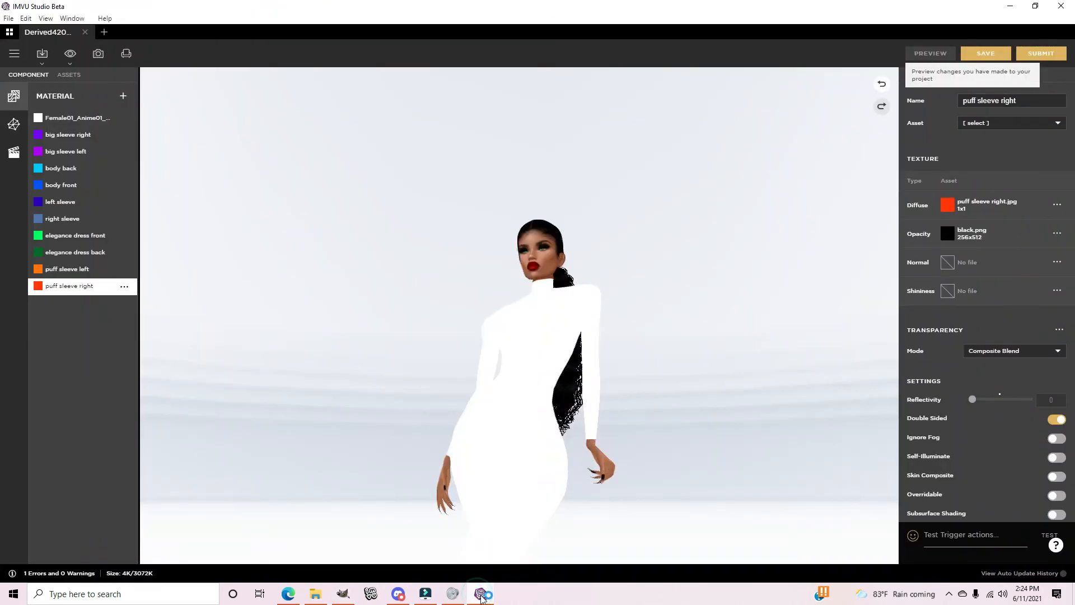
click(76, 118)
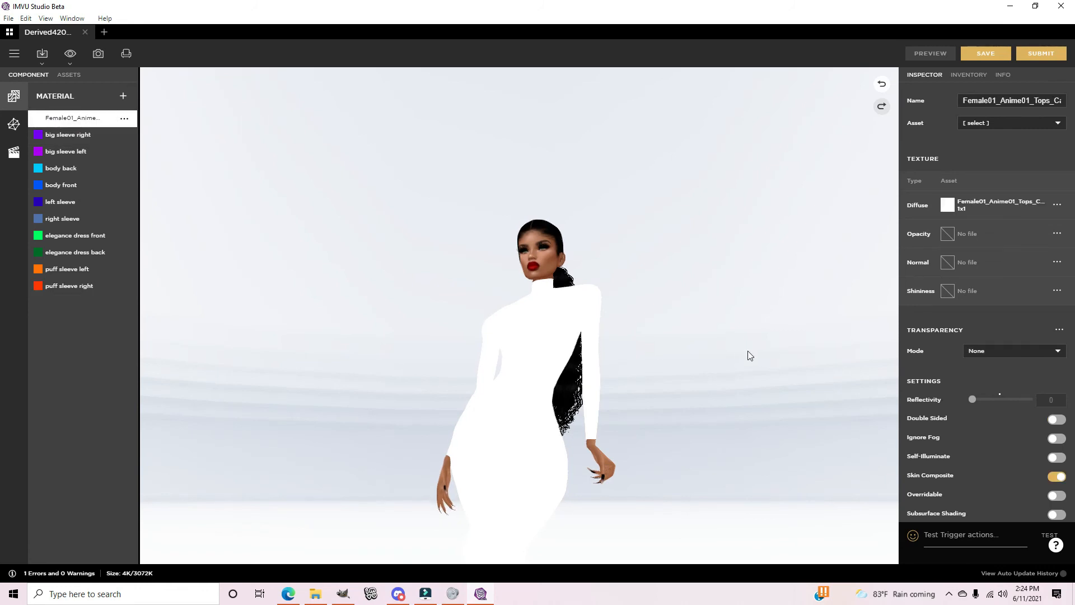
drag(751, 355, 803, 412)
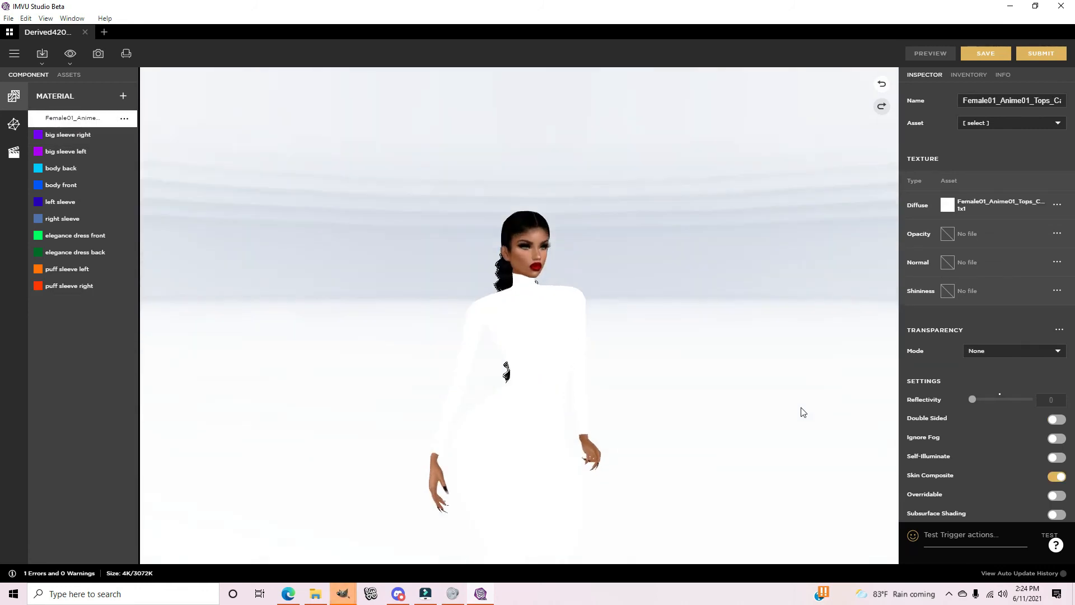
Step: Put the MCG Green Up... clothing product from the inventory on the avatar for reference
click(1003, 75)
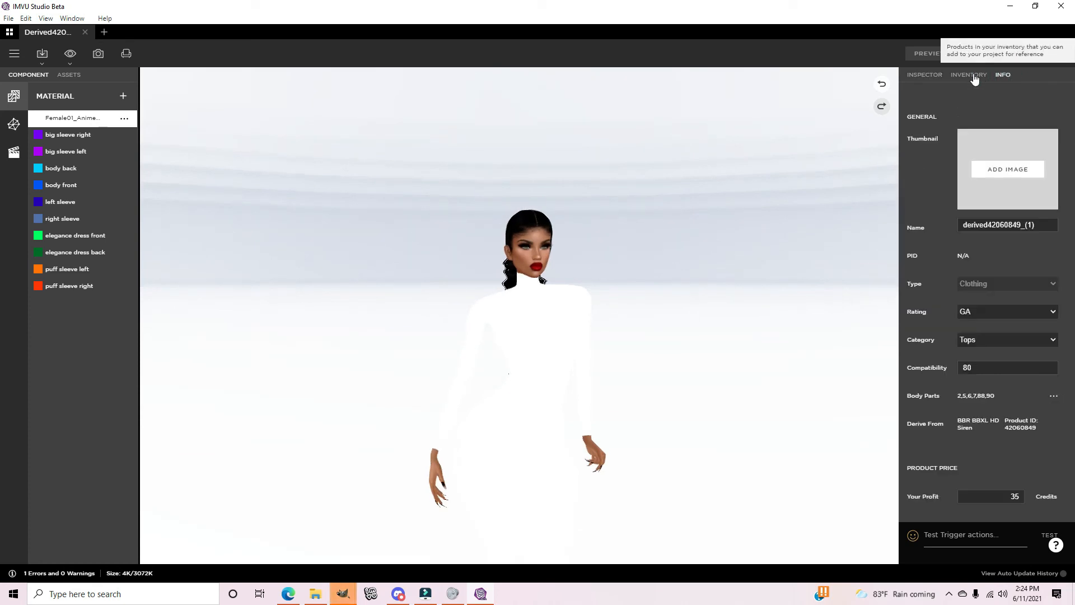
click(973, 77)
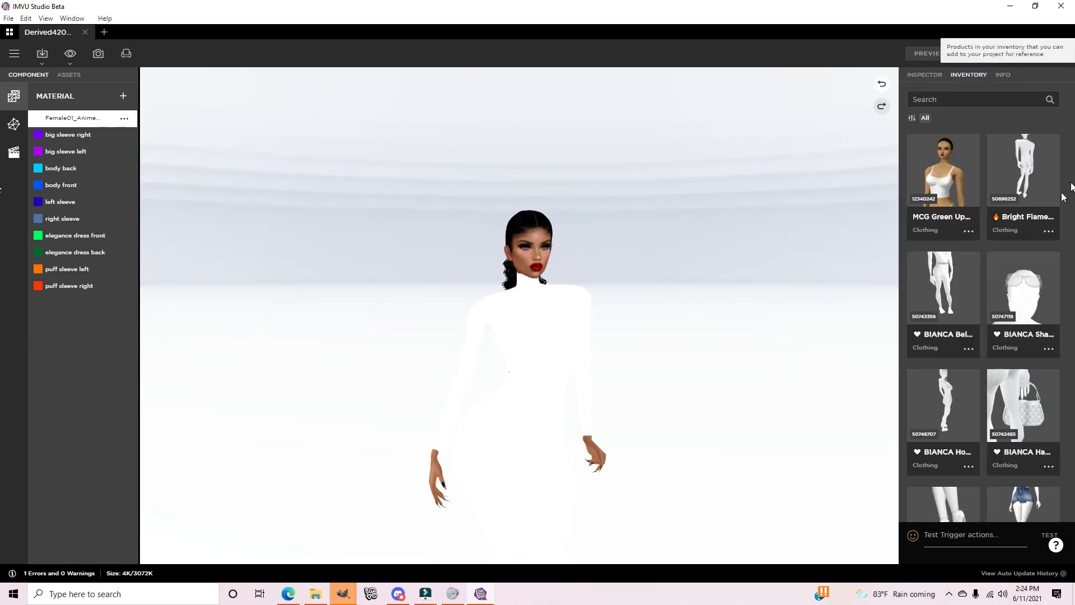
click(944, 171)
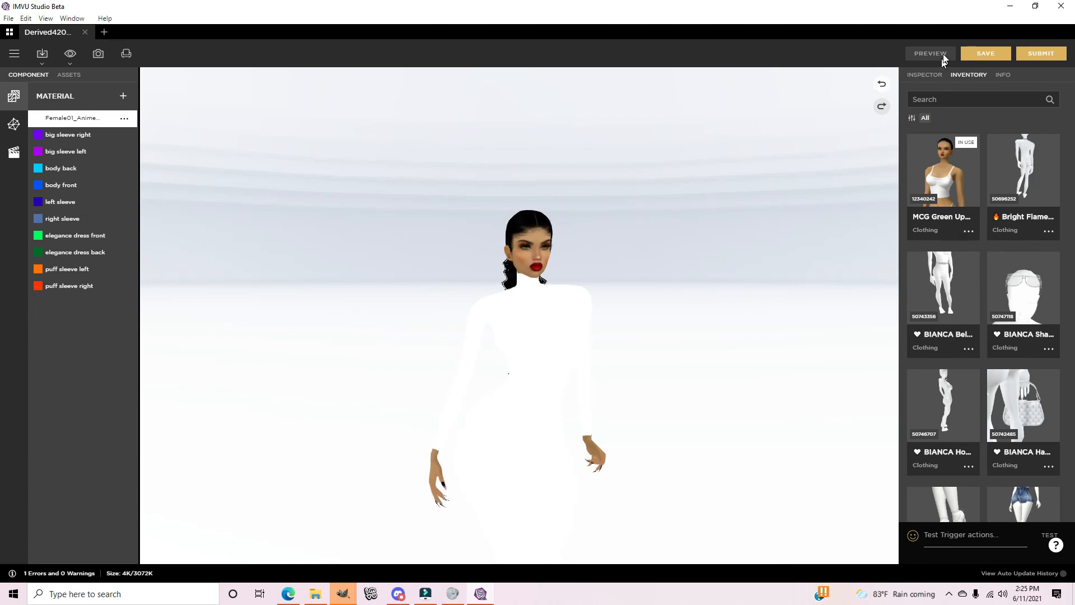
Step: Assign mcg undies.jpg as the opacity map of the Female01_Anime01_Tops material and preview the change
click(924, 74)
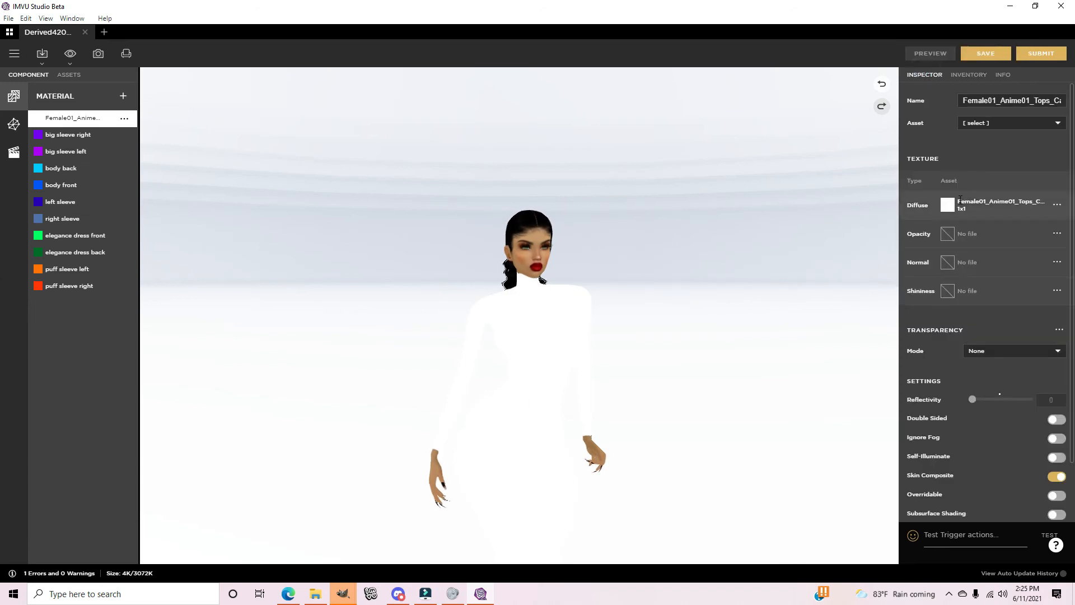
click(948, 232)
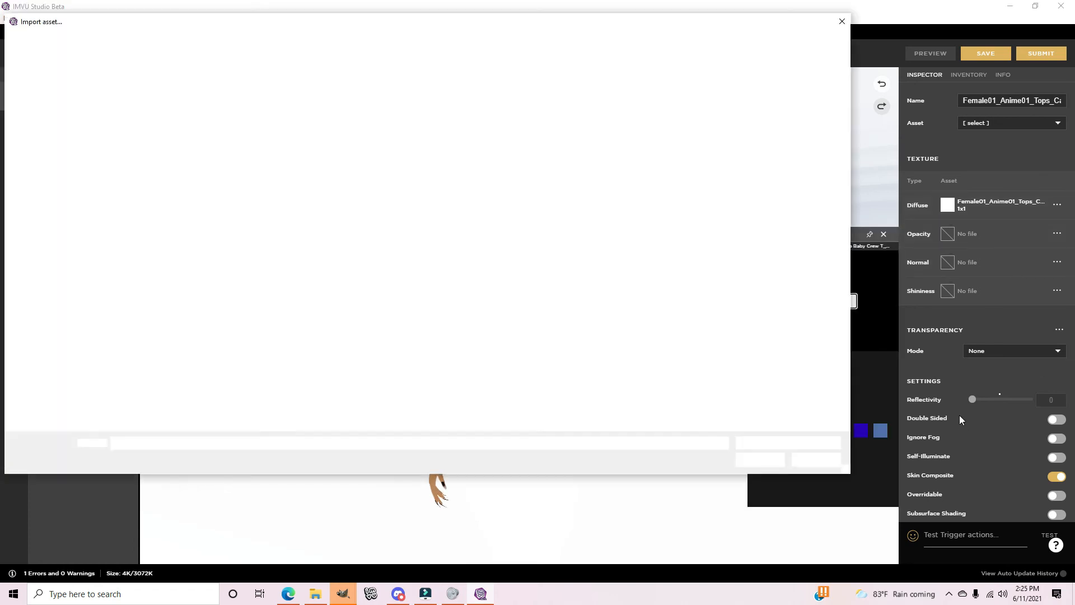
double_click(383, 126)
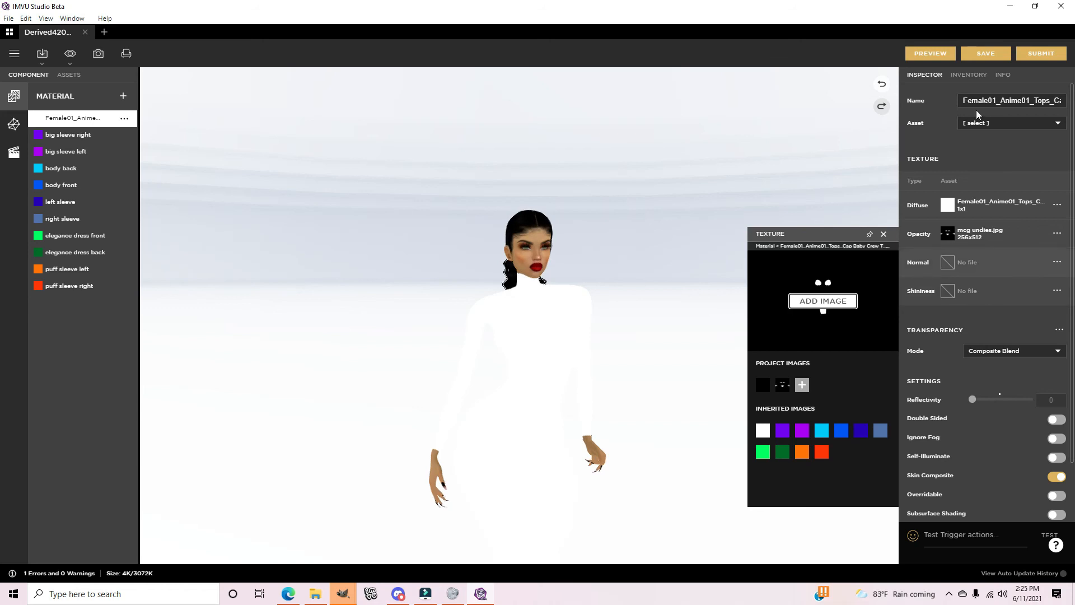
click(930, 54)
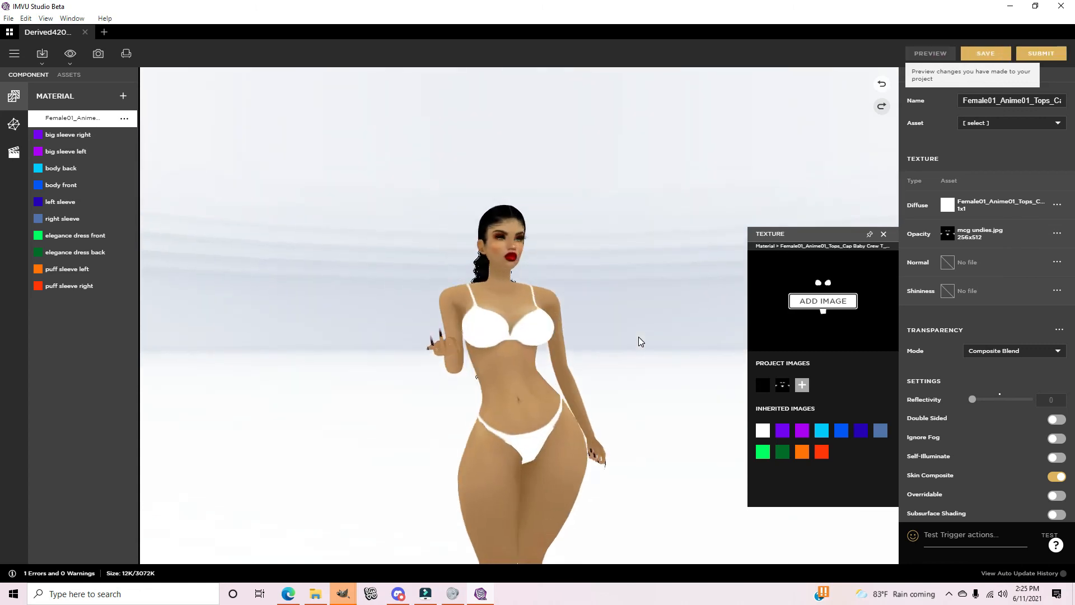
Step: Examine the underwear coverage on the avatar from the front and from below, running the st9 trigger to change its pose
mouse_move(632, 341)
mouse_down()
mouse_move(311, 314)
mouse_move(432, 331)
mouse_move(614, 333)
mouse_up()
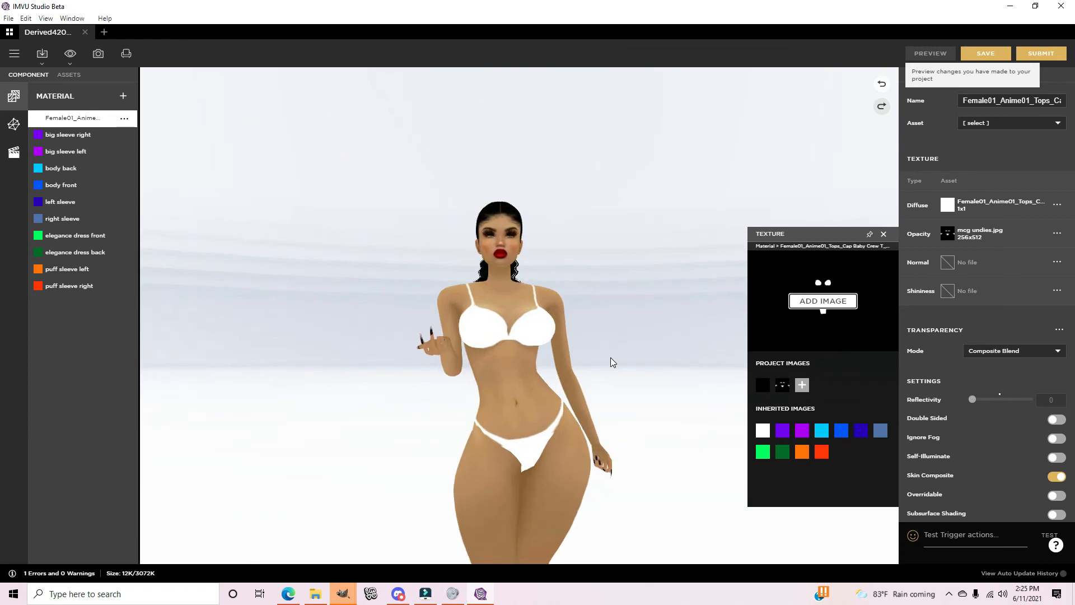
scroll(610, 357, up, 3)
scroll(610, 358, up, 3)
scroll(610, 360, down, 3)
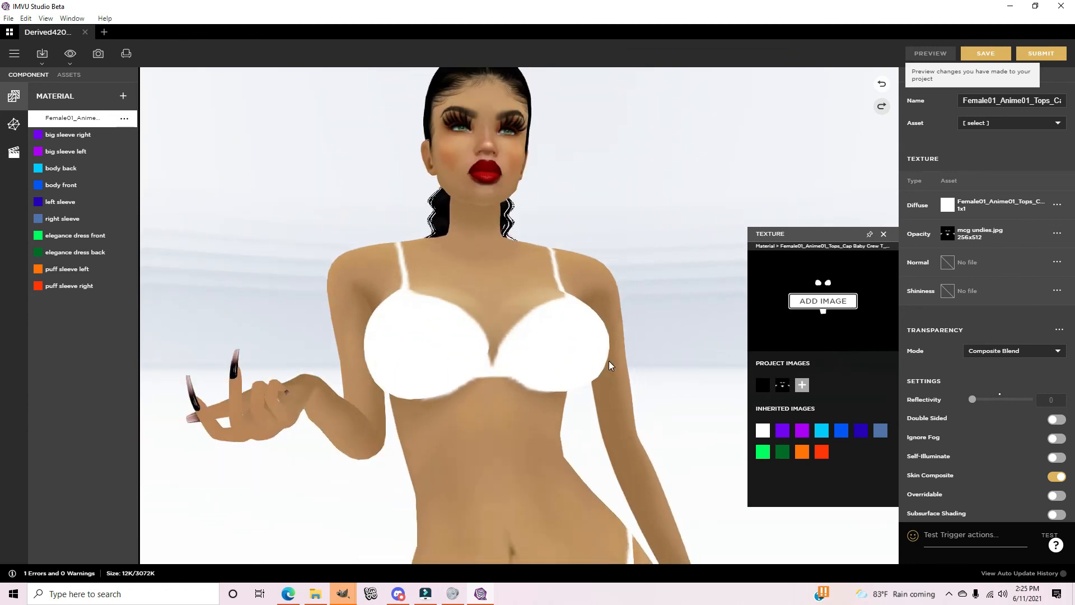
drag(600, 363, 603, 135)
scroll(603, 136, down, 3)
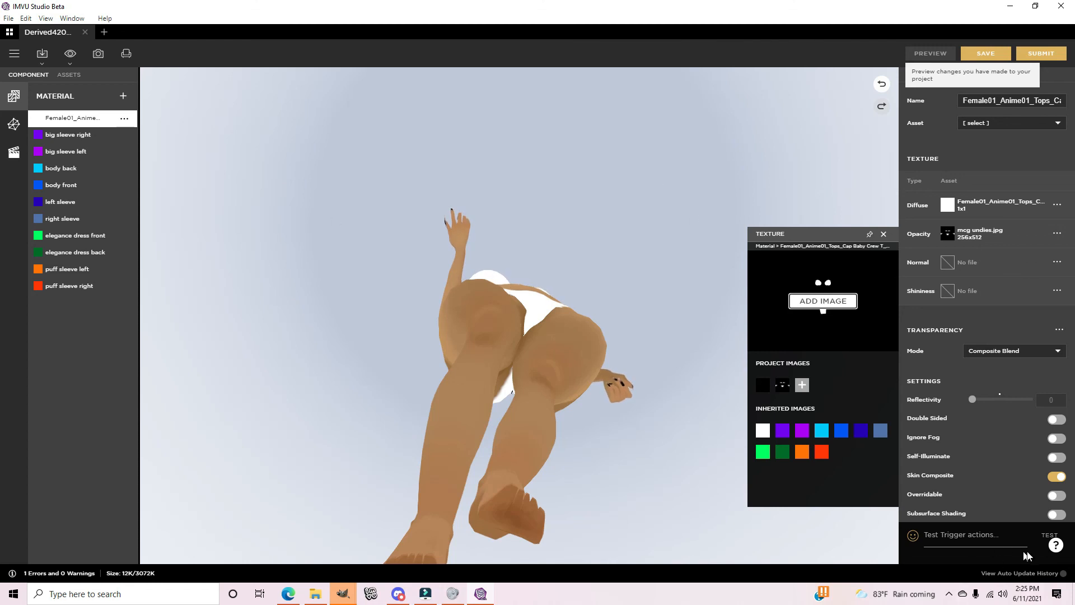
click(972, 539)
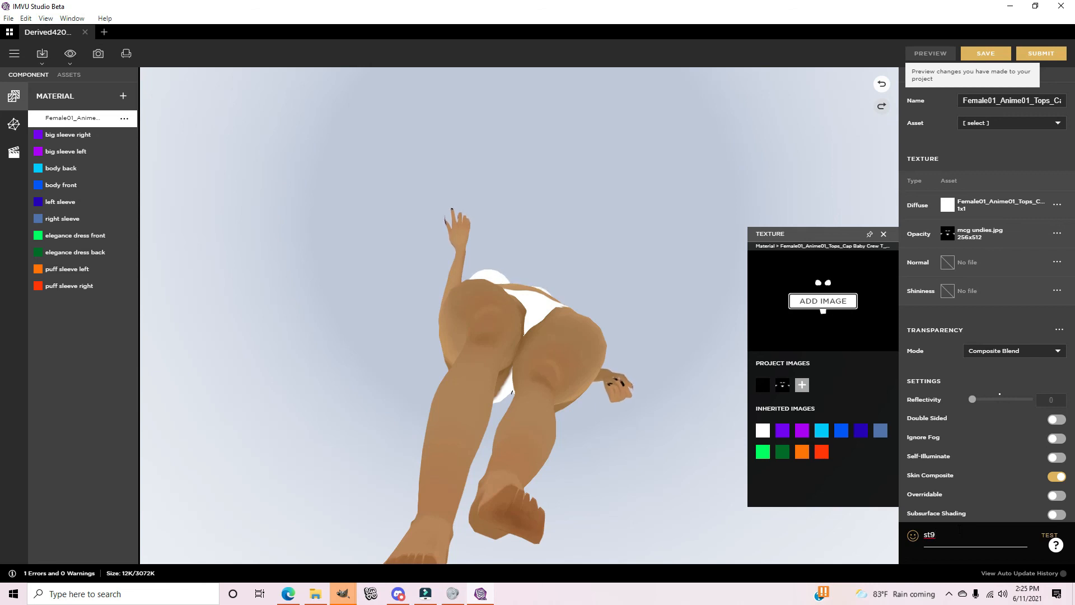
key(Return)
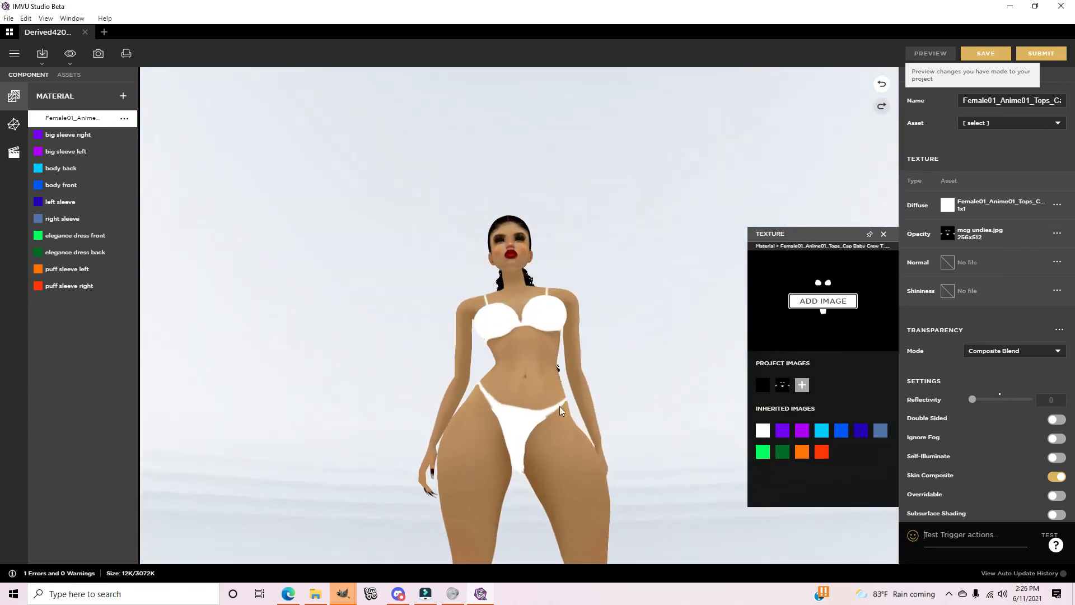
drag(543, 379, 644, 381)
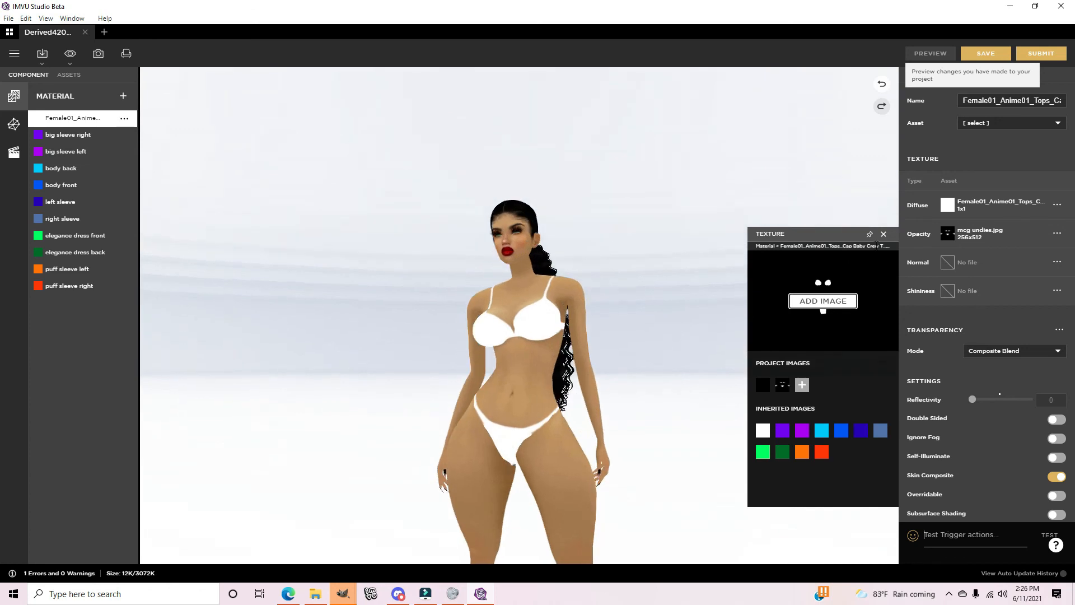
Step: Set black.png as the diffuse texture of the Female01_Anime01_Tops material, preview it and inspect the underwear up close
click(952, 209)
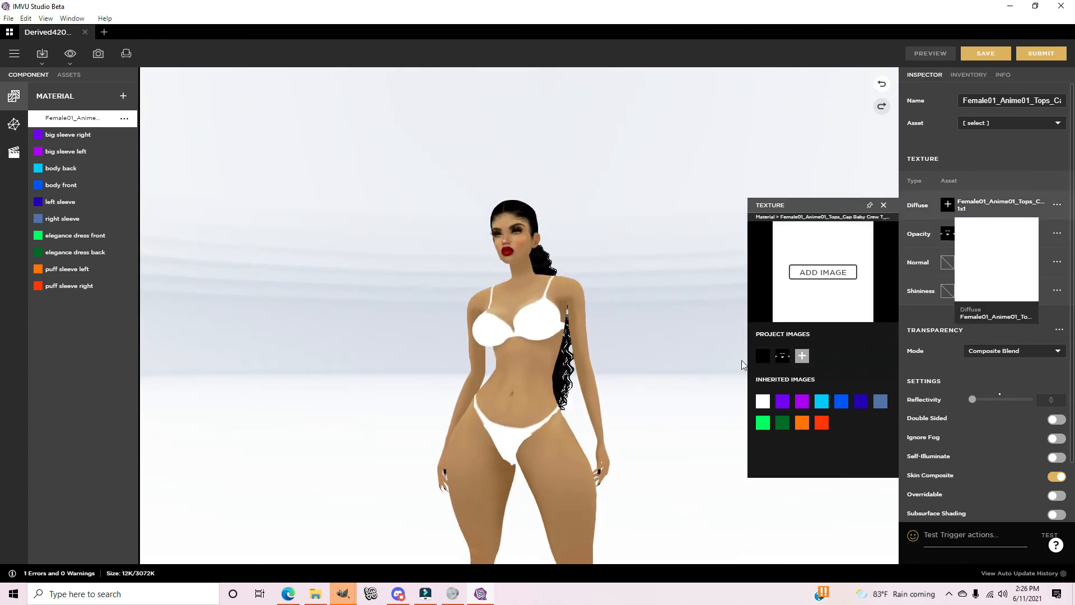
click(762, 357)
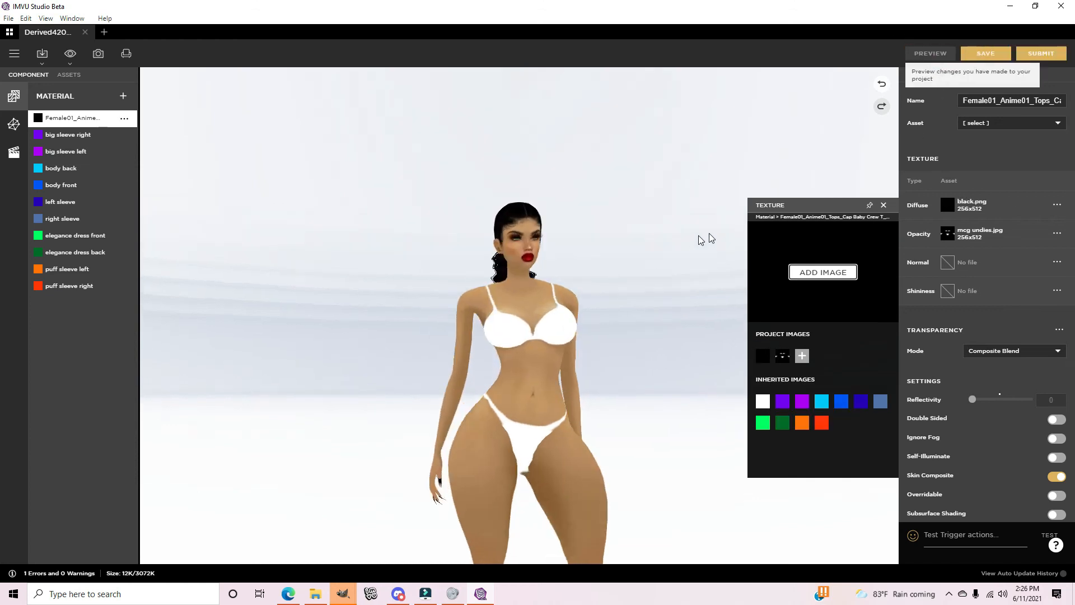
click(614, 240)
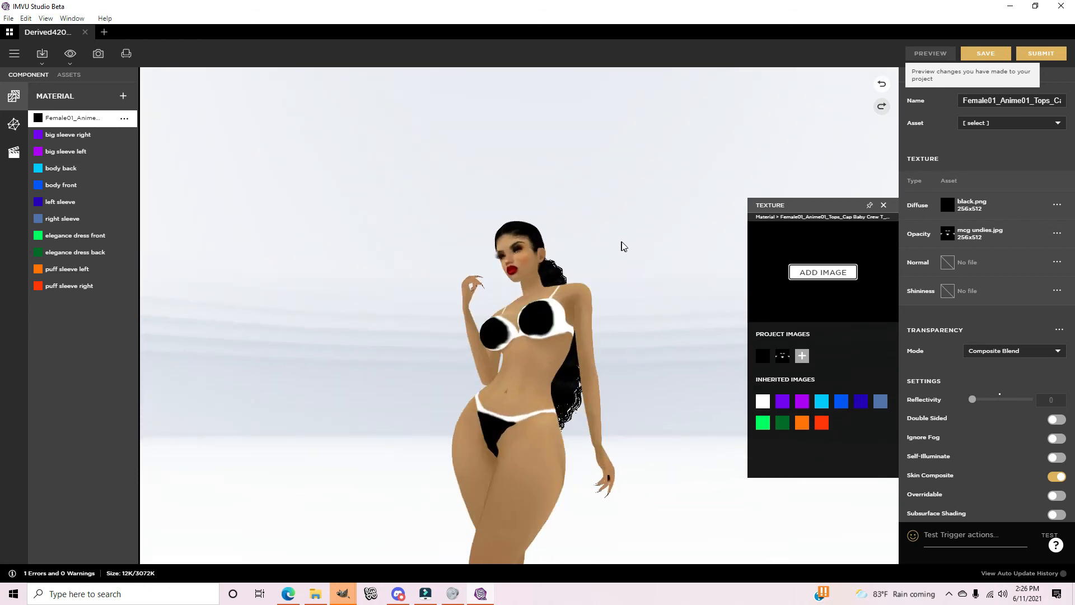
scroll(630, 313, up, 3)
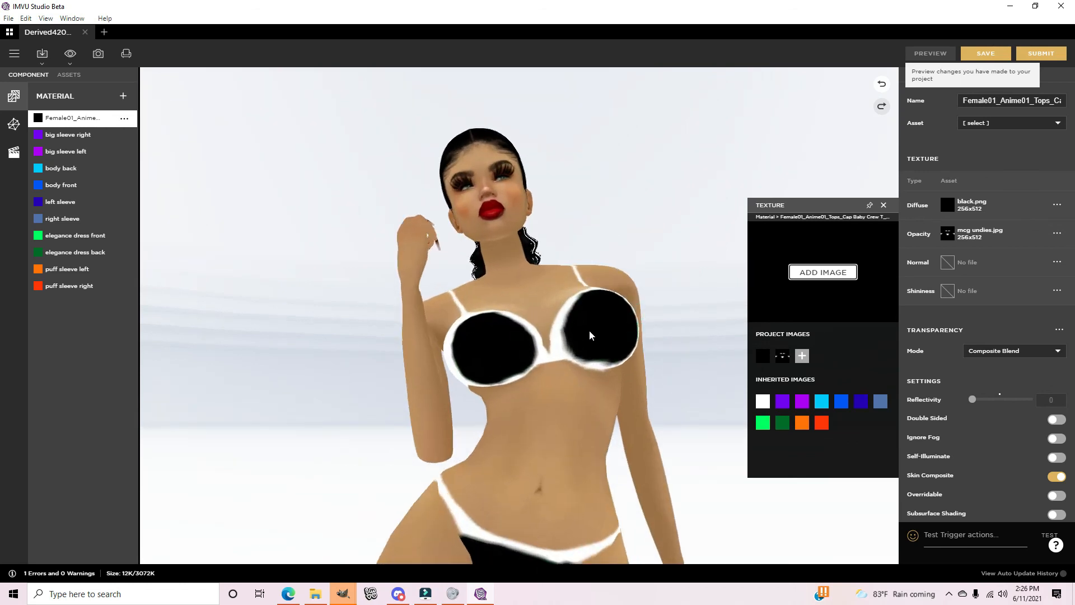
drag(589, 334, 664, 368)
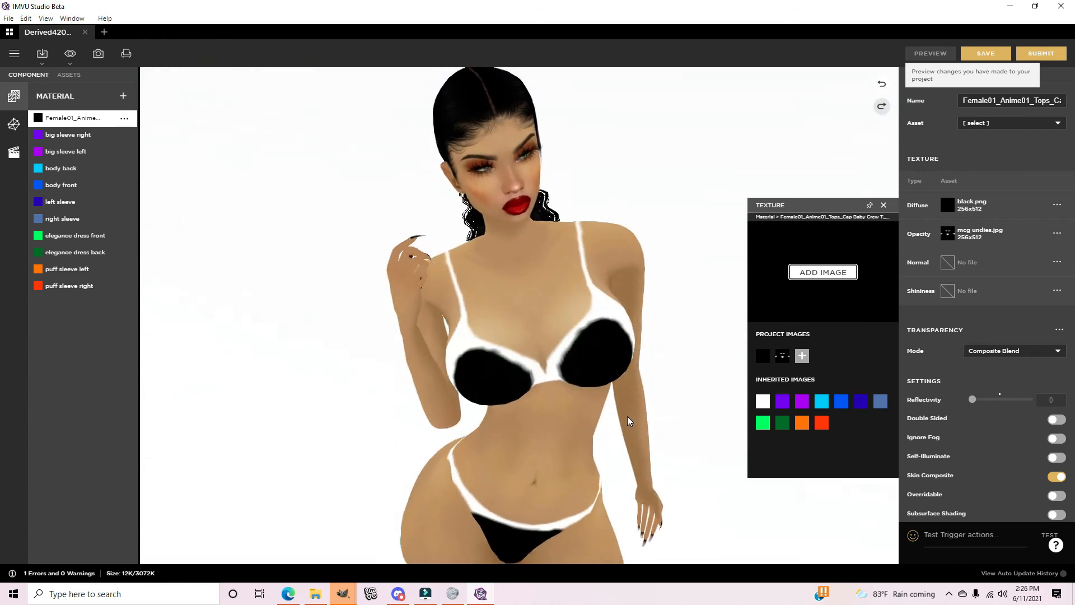
click(884, 205)
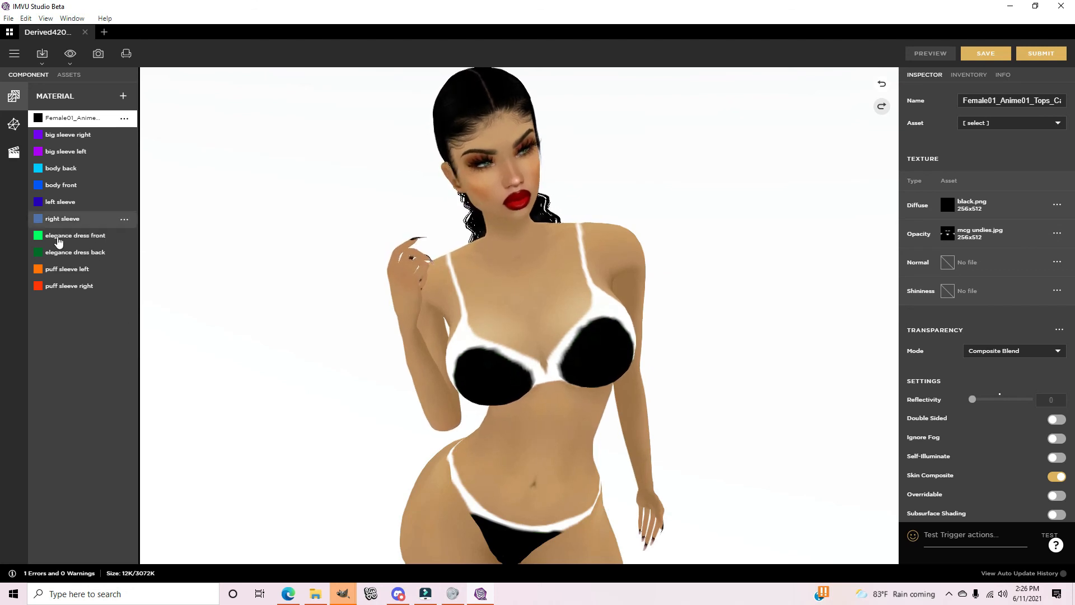
click(62, 168)
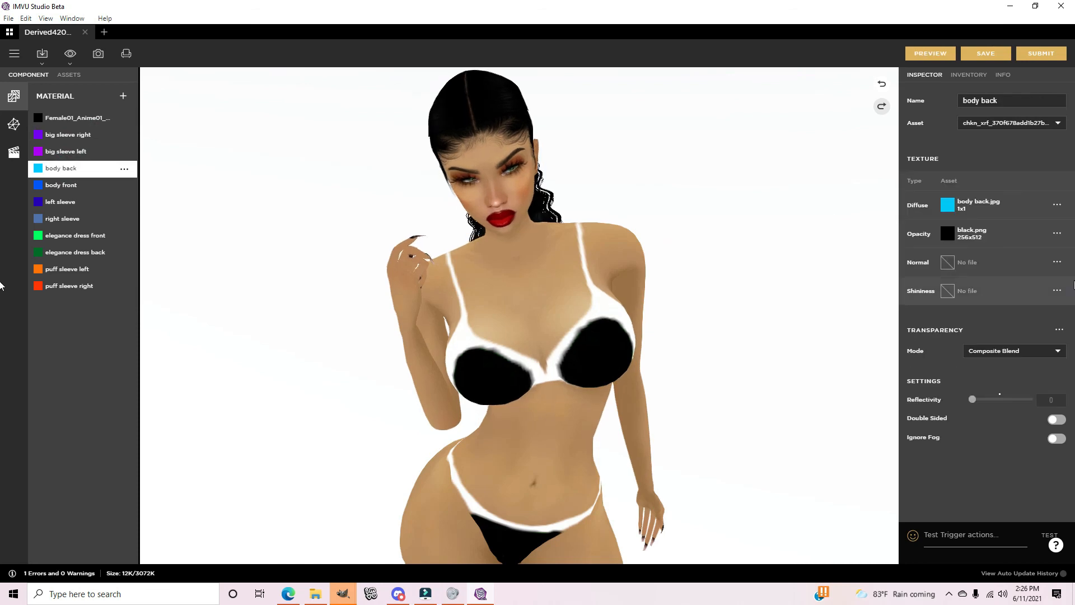
click(1058, 234)
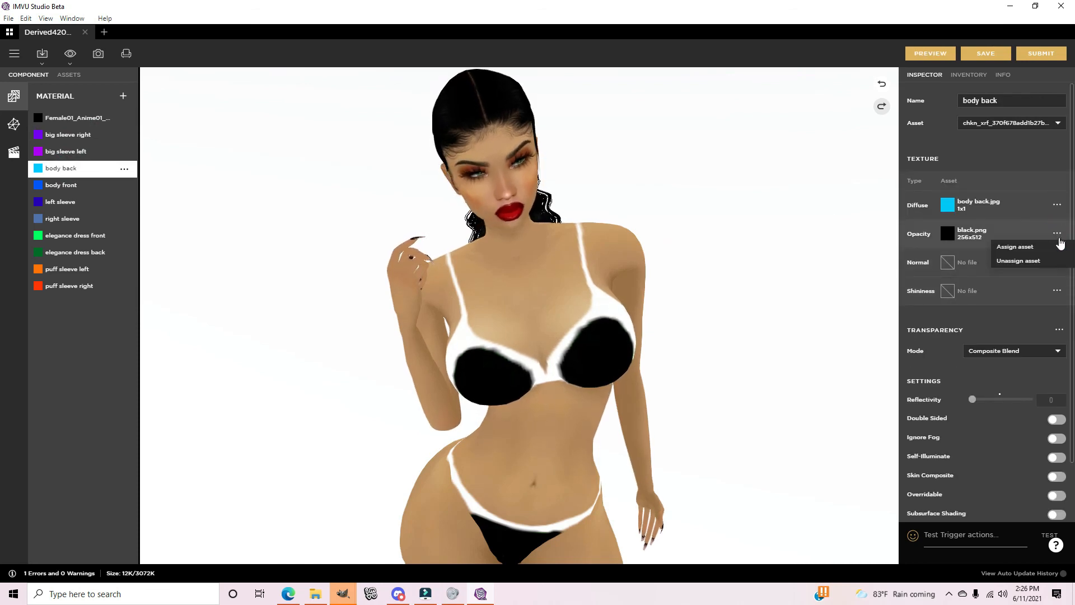
click(1036, 261)
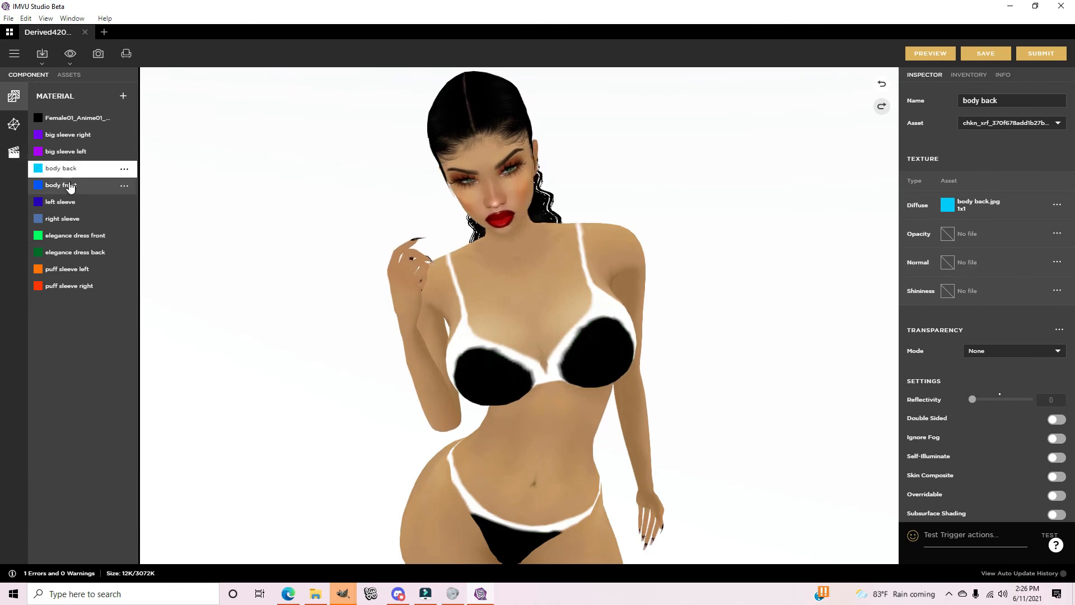
click(67, 183)
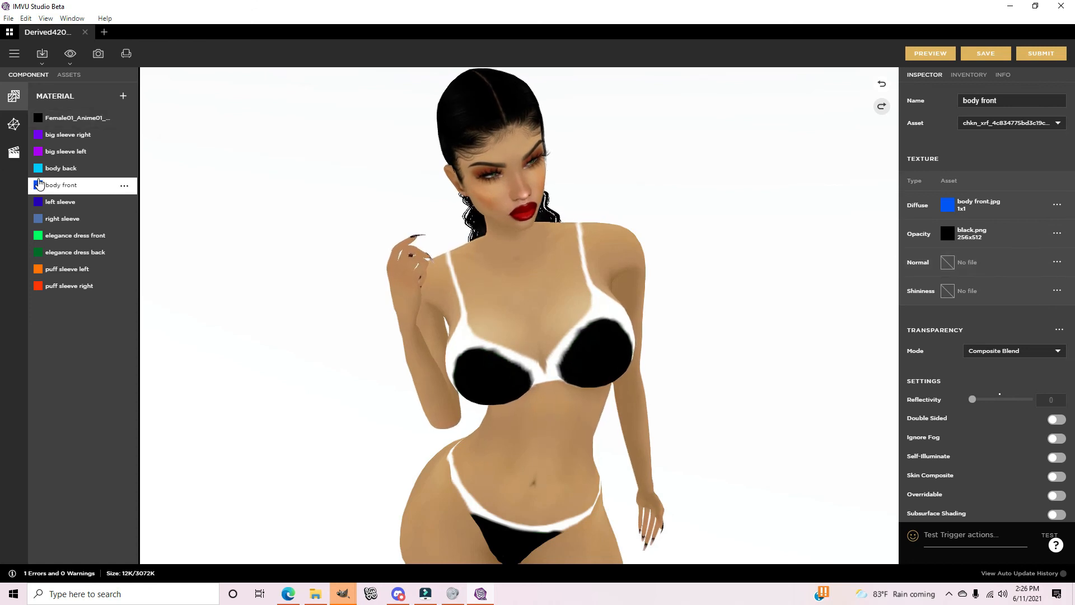
click(65, 169)
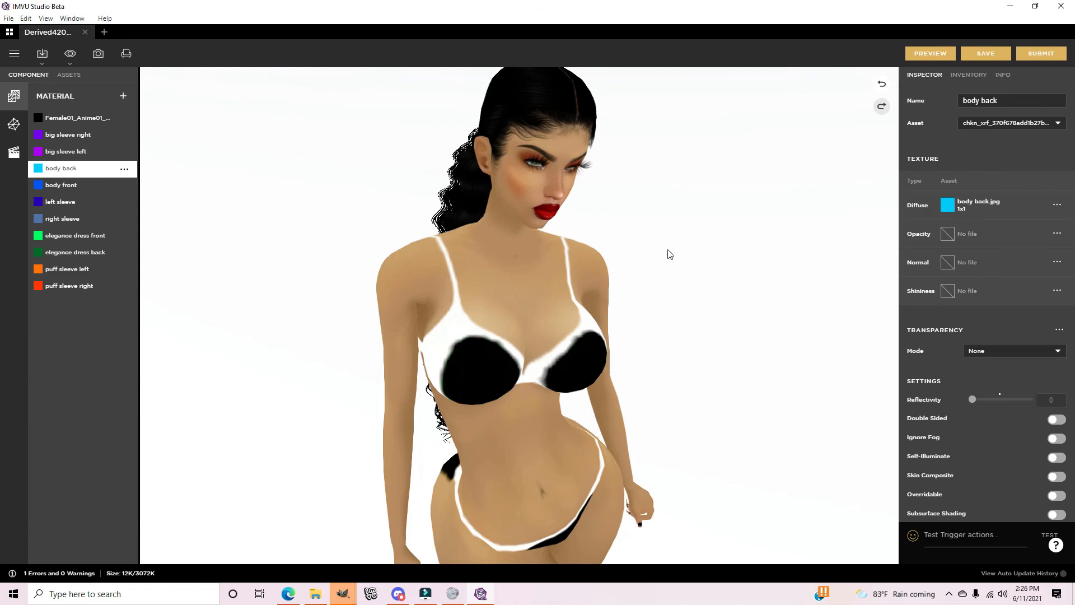
click(959, 235)
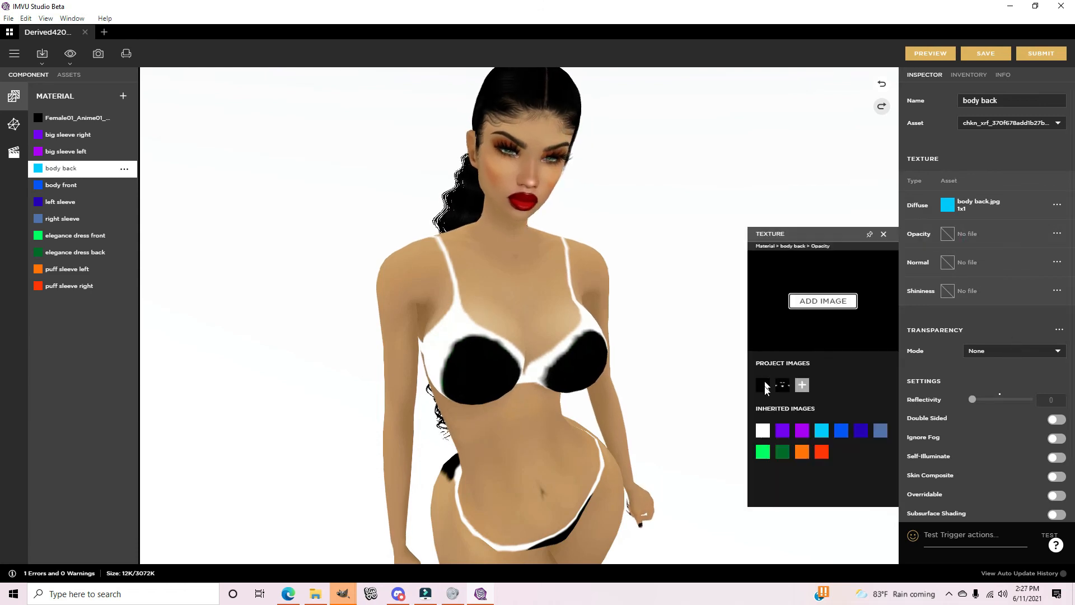
click(763, 386)
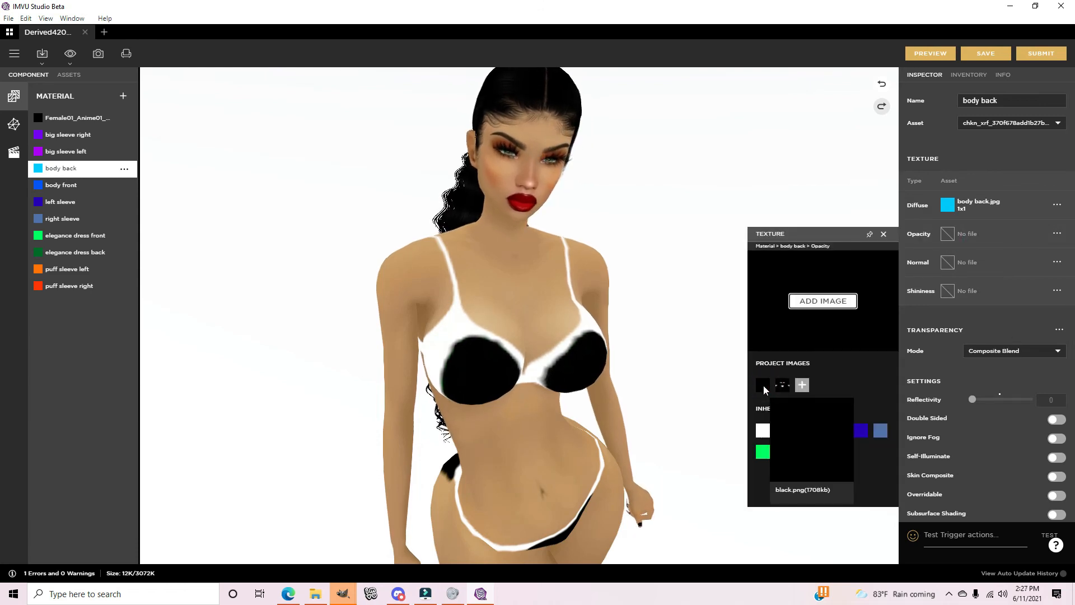
click(930, 54)
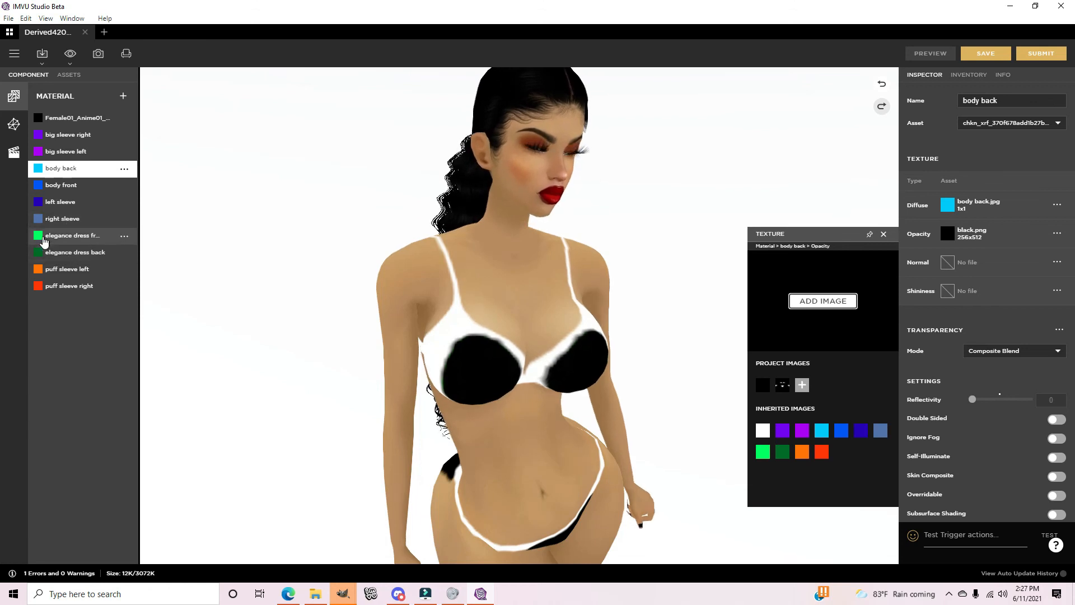
Step: Unassign the black.png opacity map from the elegance dress front and elegance dress back materials, and preview the change
click(62, 236)
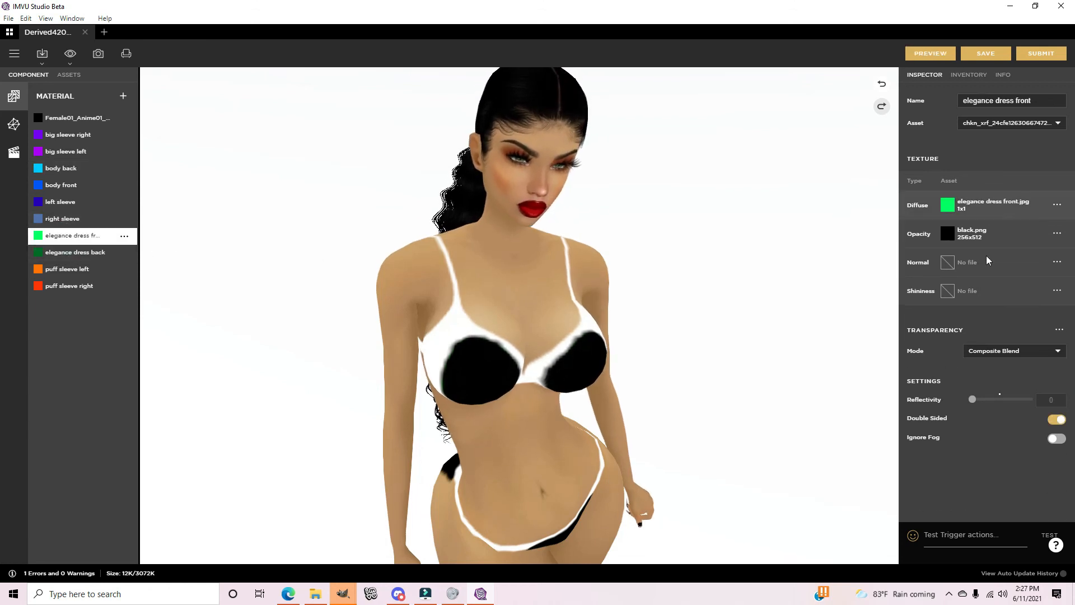
click(1057, 235)
click(1036, 261)
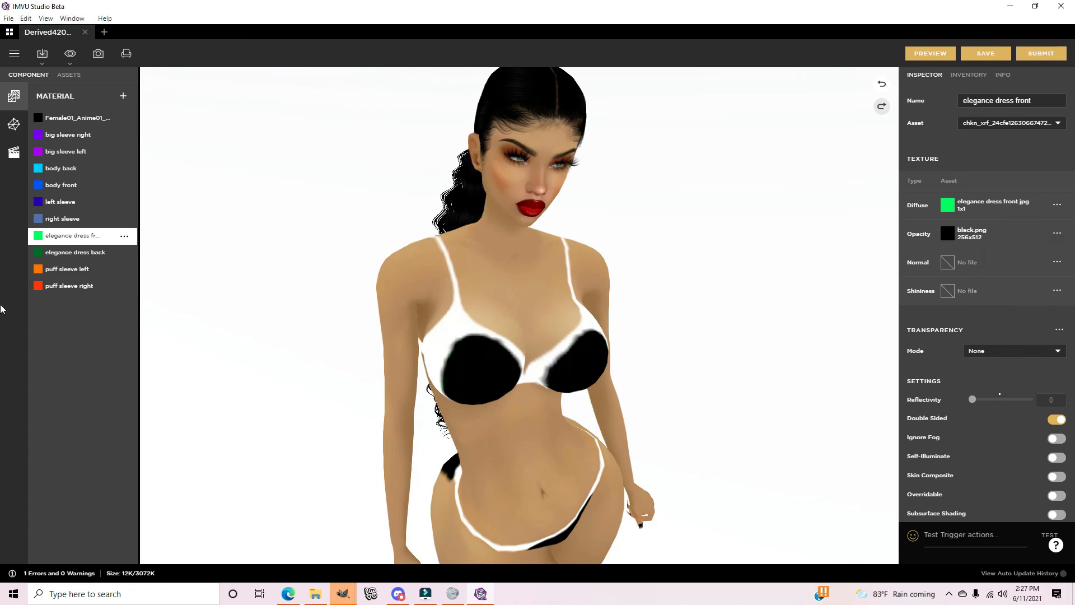
click(78, 253)
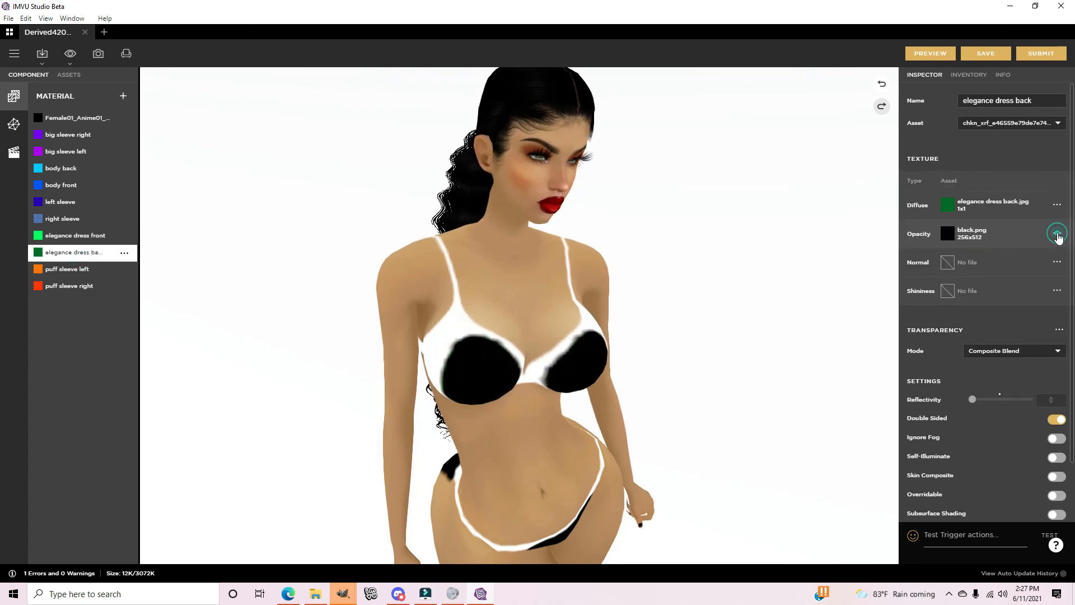
click(1058, 235)
click(1030, 259)
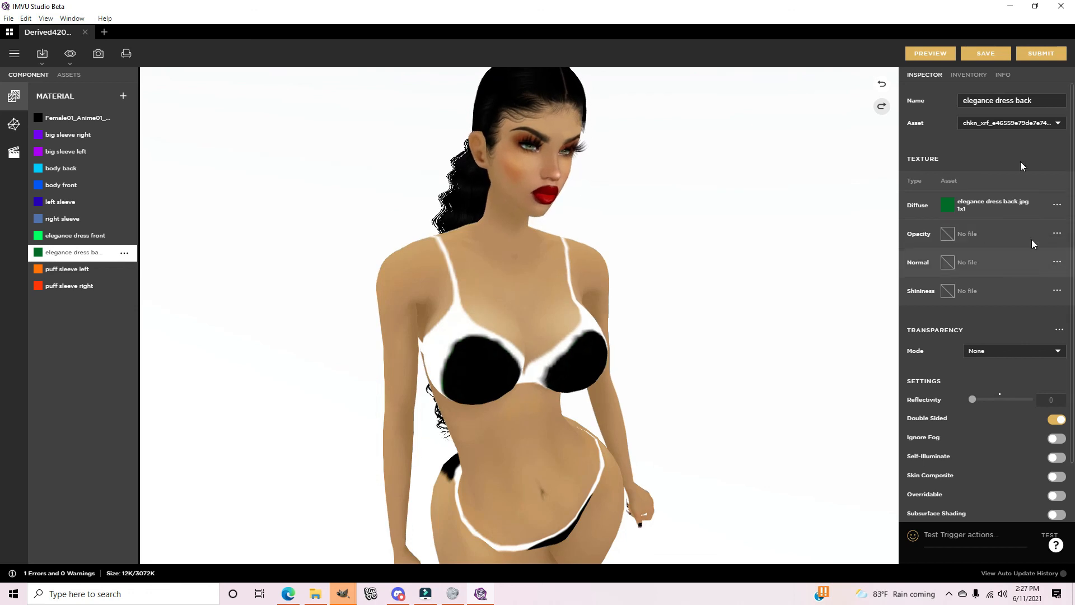
click(936, 56)
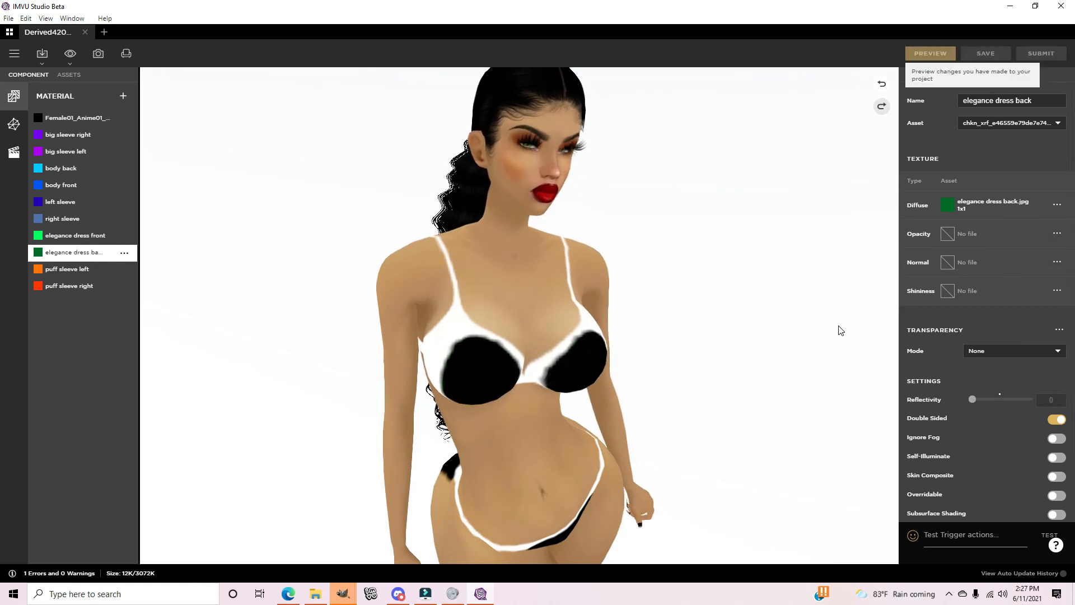